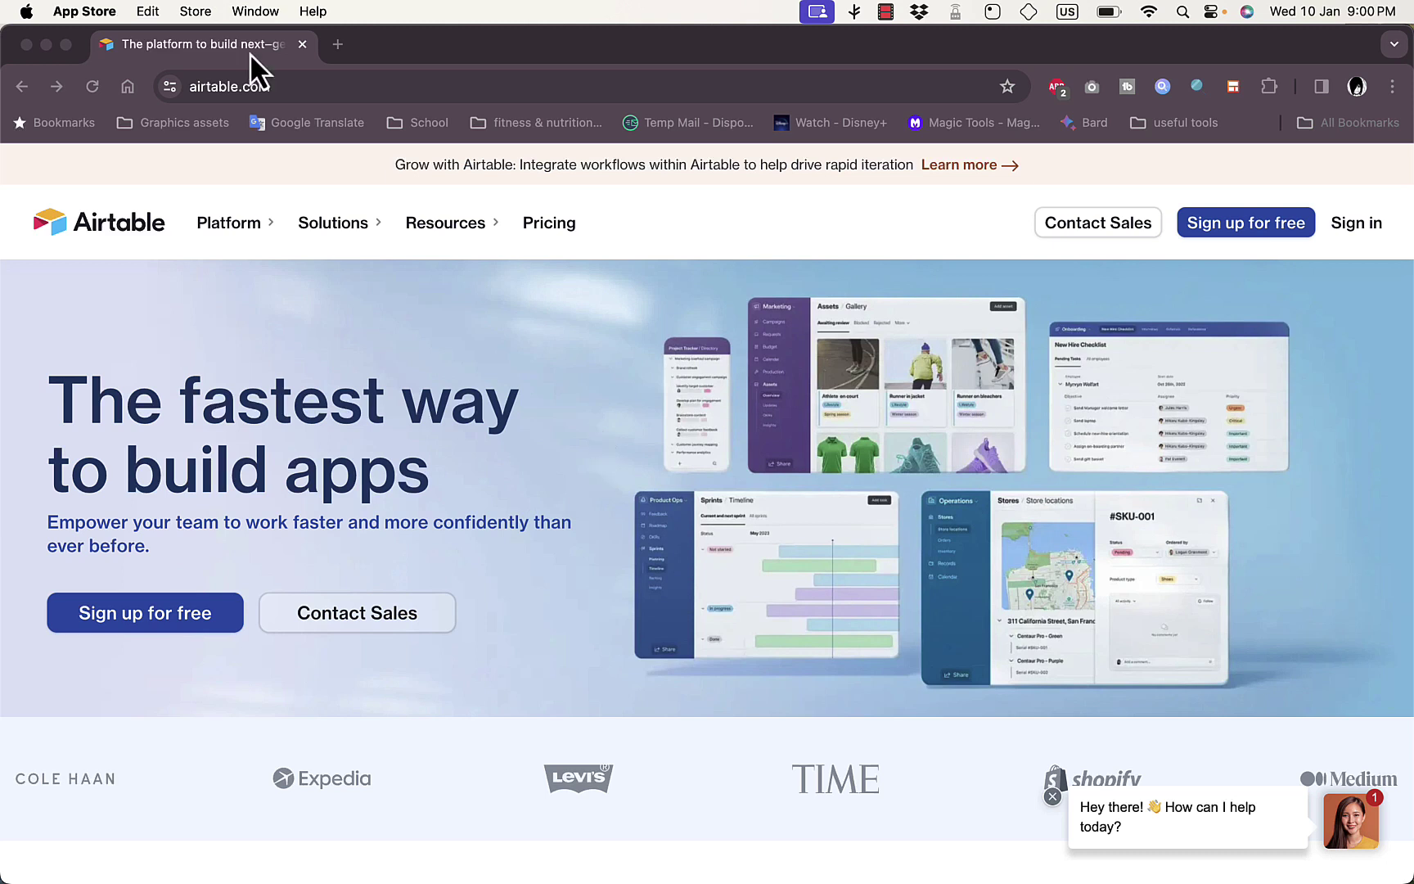
# Browse the Airtable home page, then start the free account signup
pyautogui.scroll(-10, 553, 391)
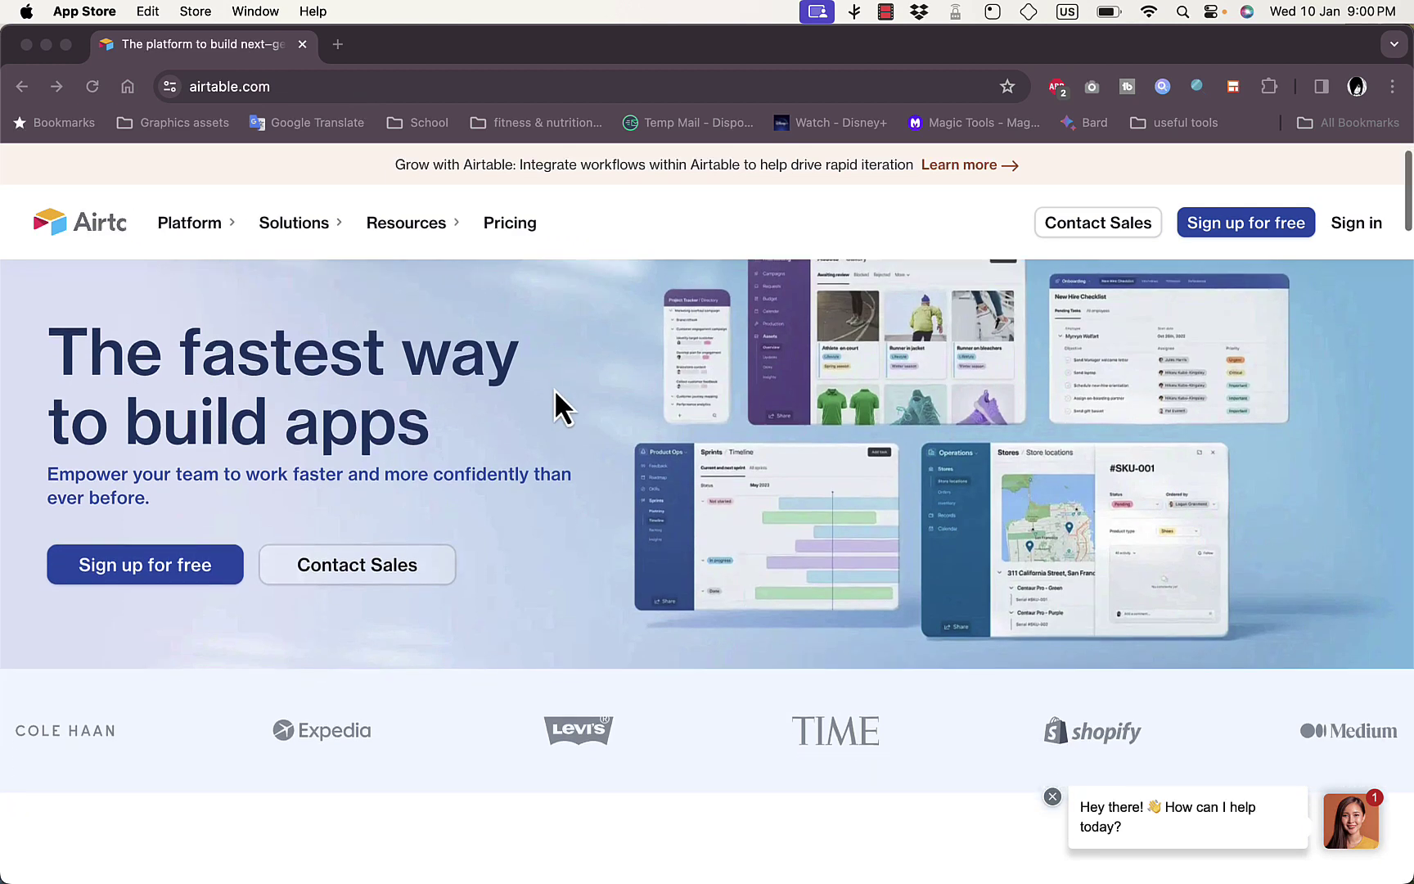
pyautogui.scroll(-9, 555, 406)
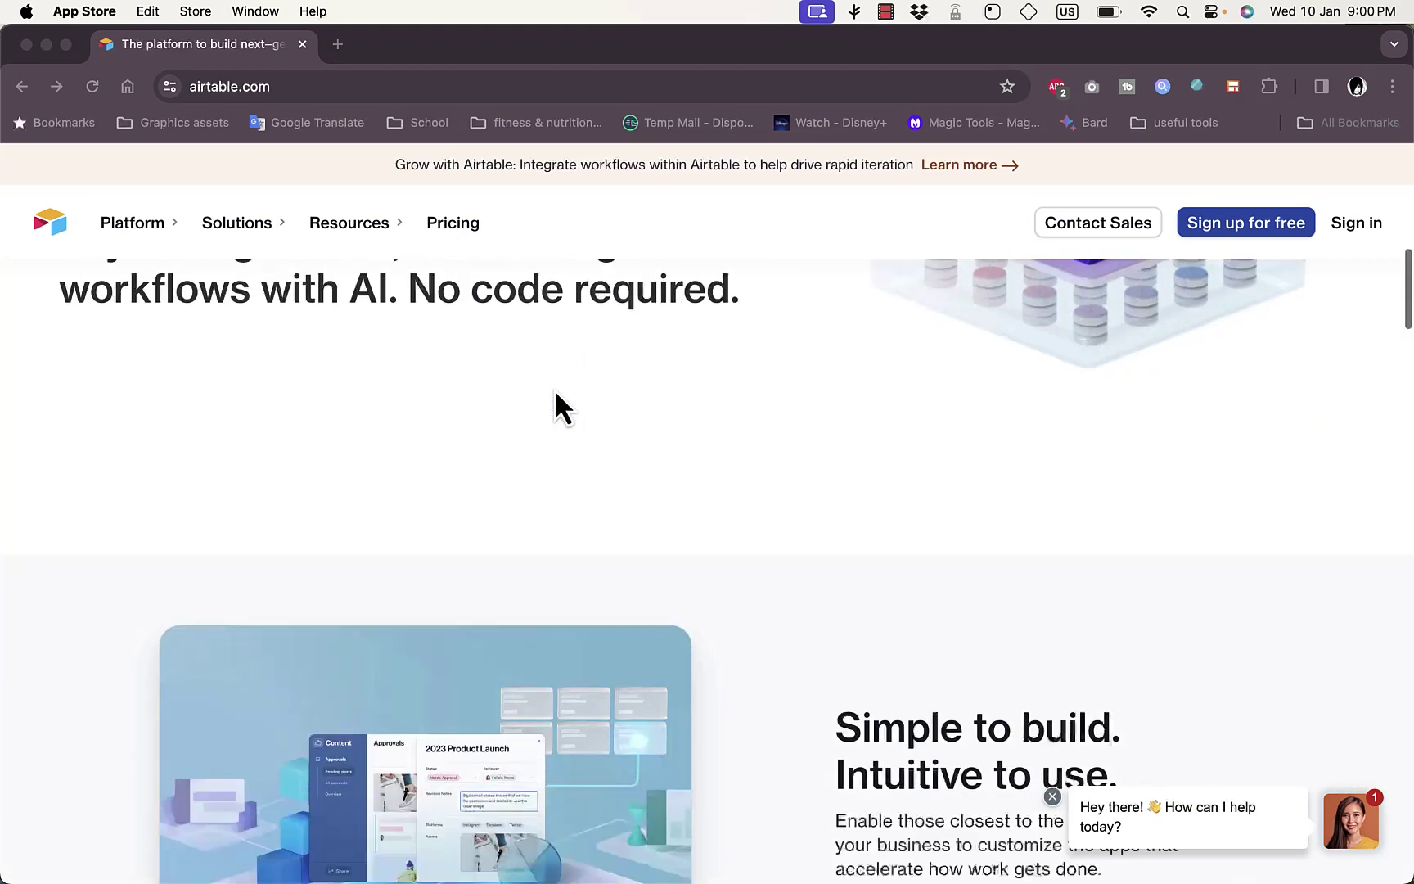
pyautogui.scroll(-12, 554, 391)
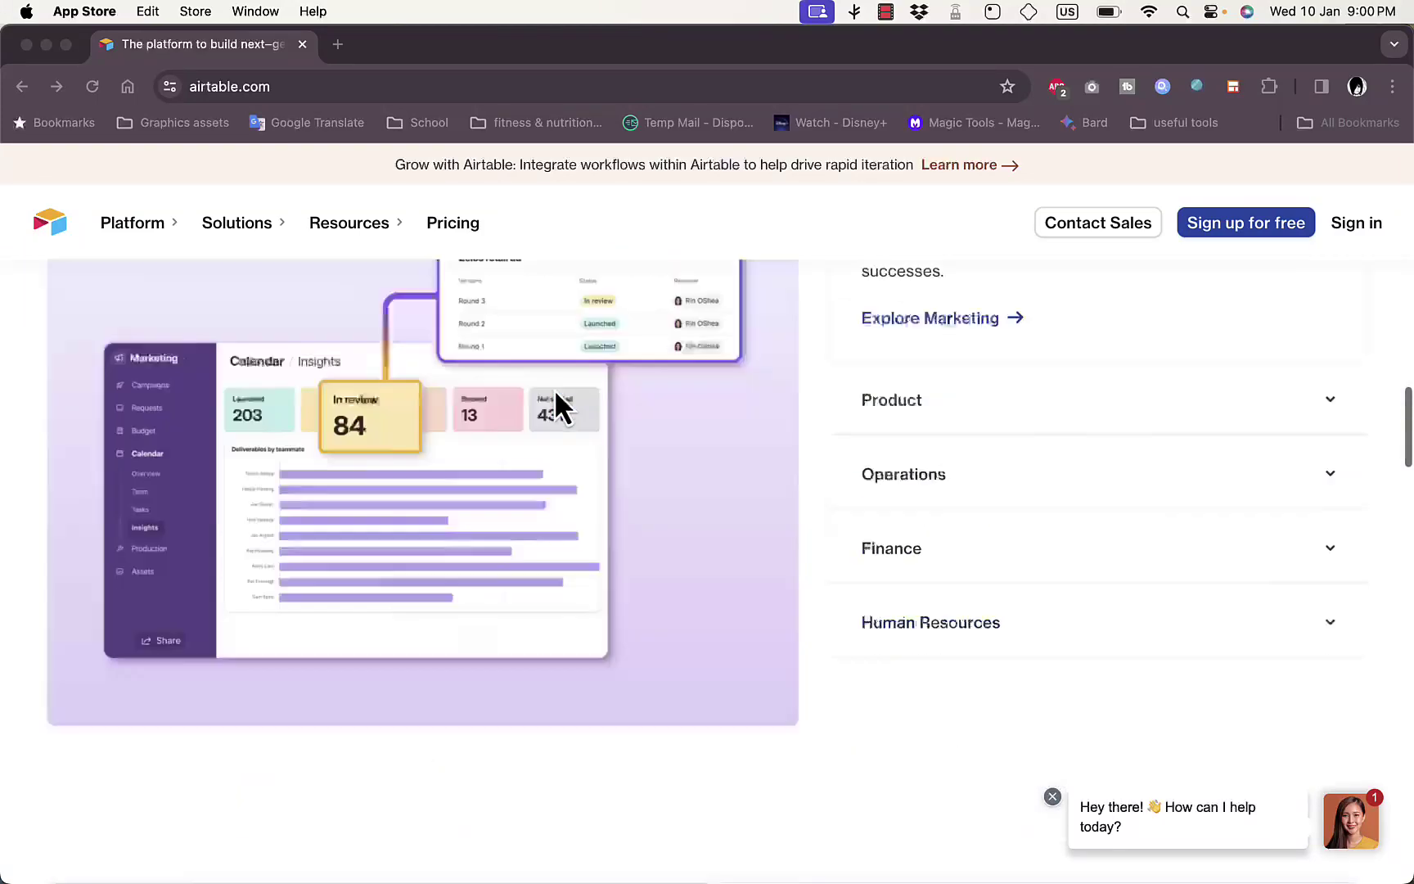
pyautogui.scroll(-6, 555, 393)
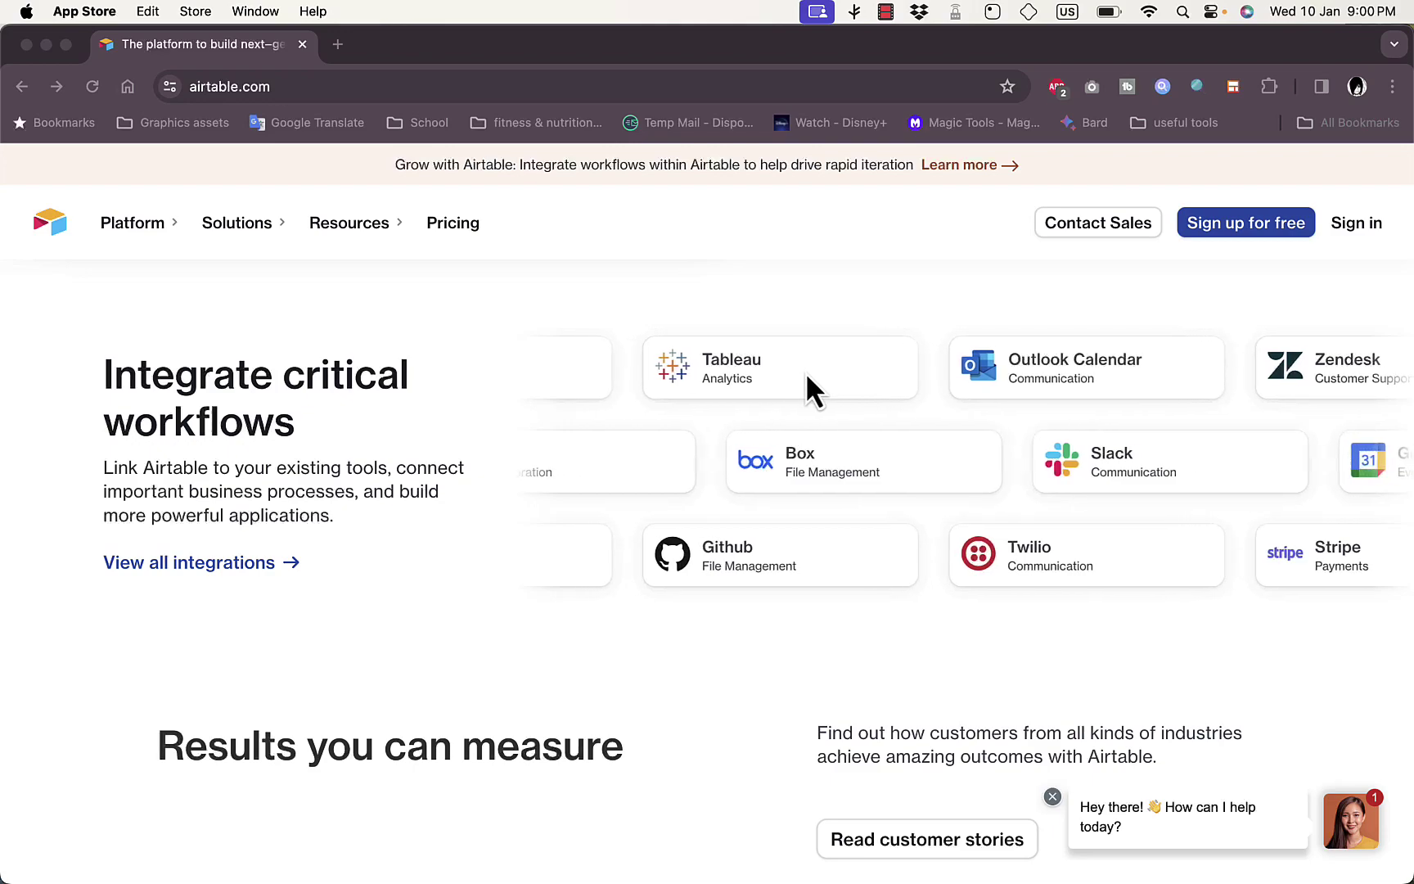
pyautogui.scroll(-20, 823, 480)
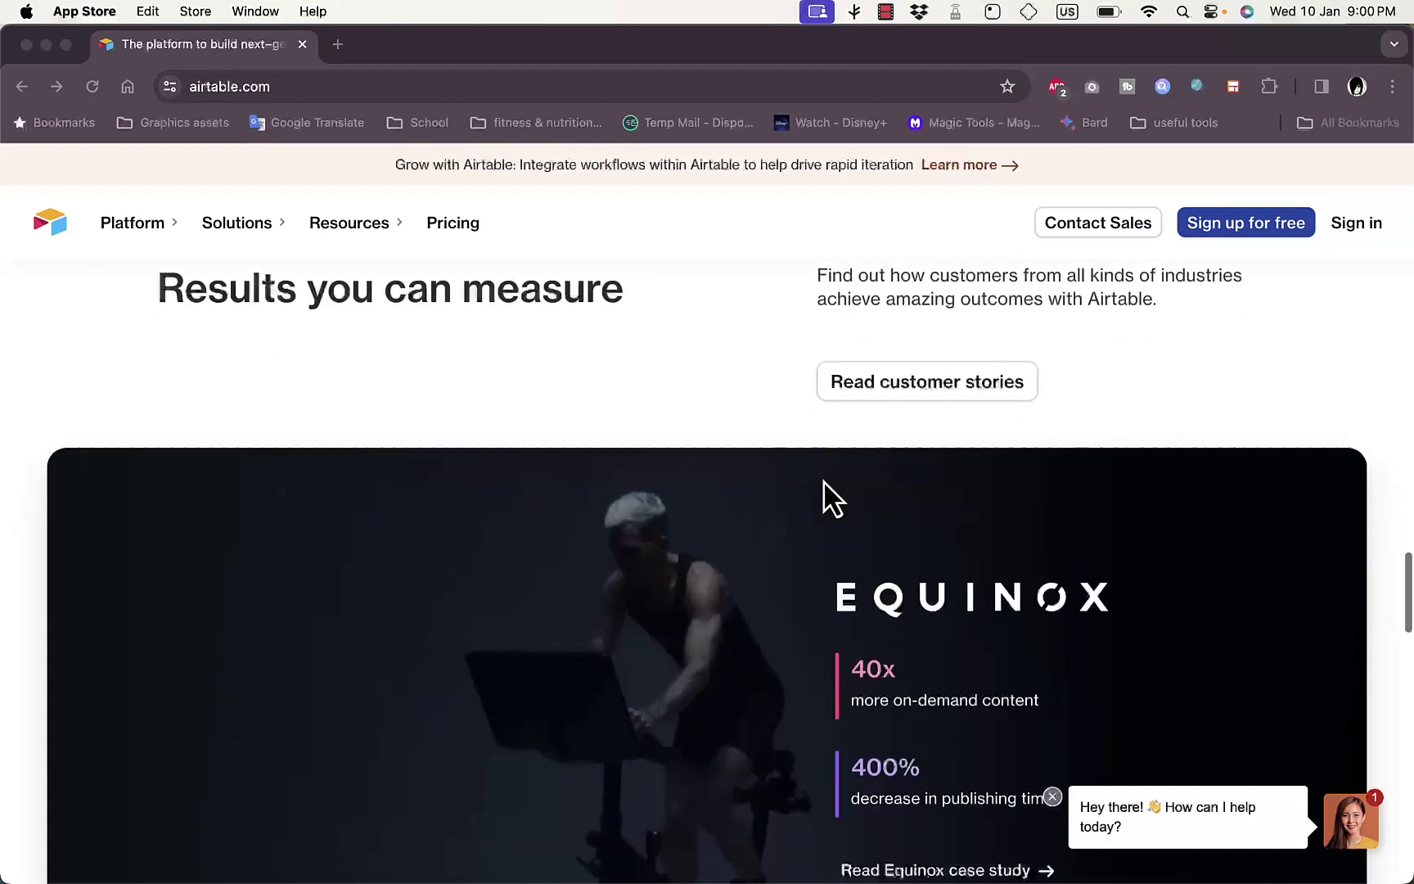
pyautogui.scroll(20, 823, 480)
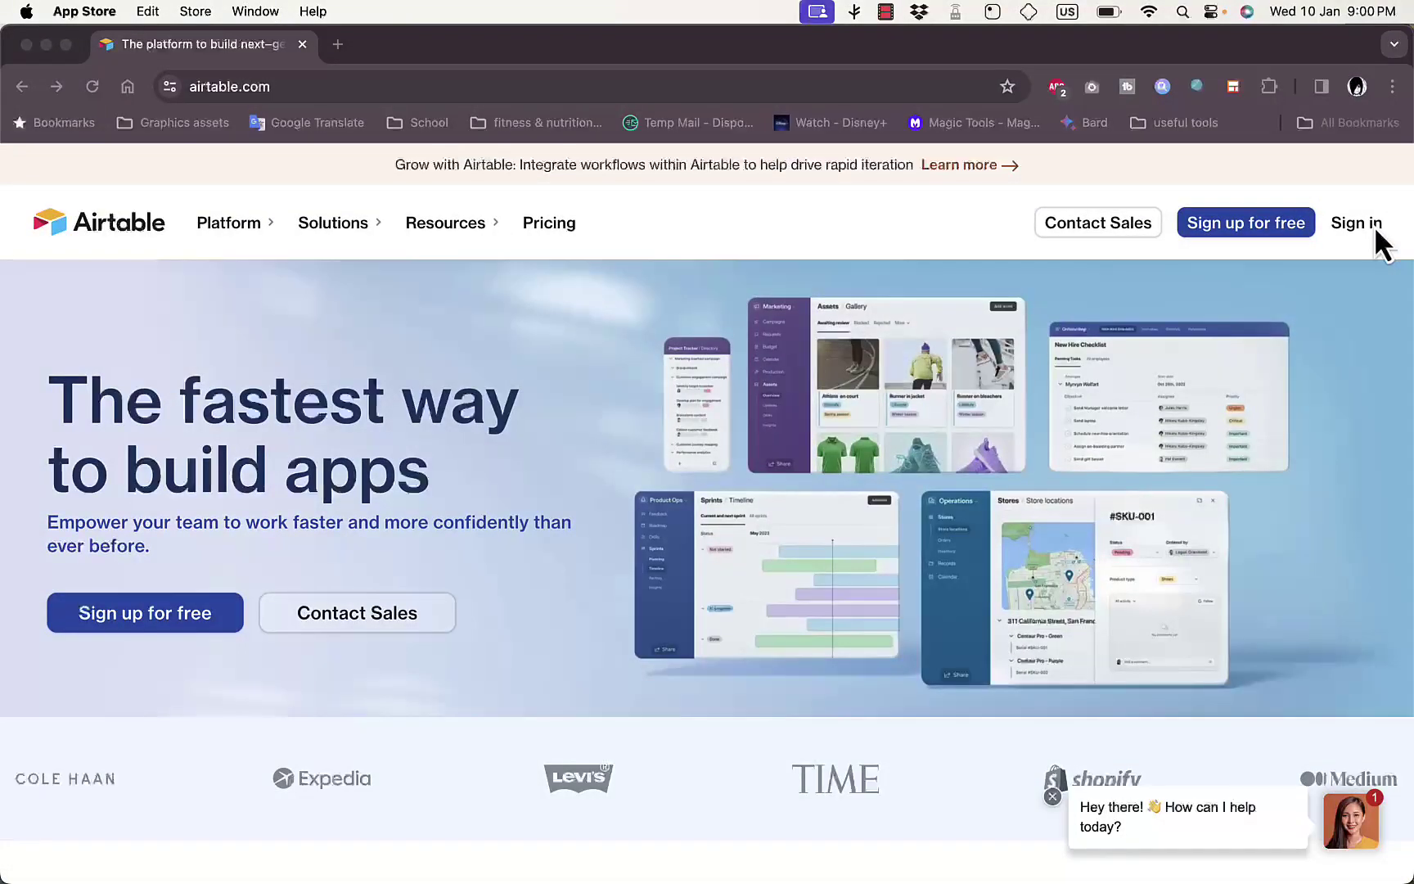
pyautogui.click(1255, 226)
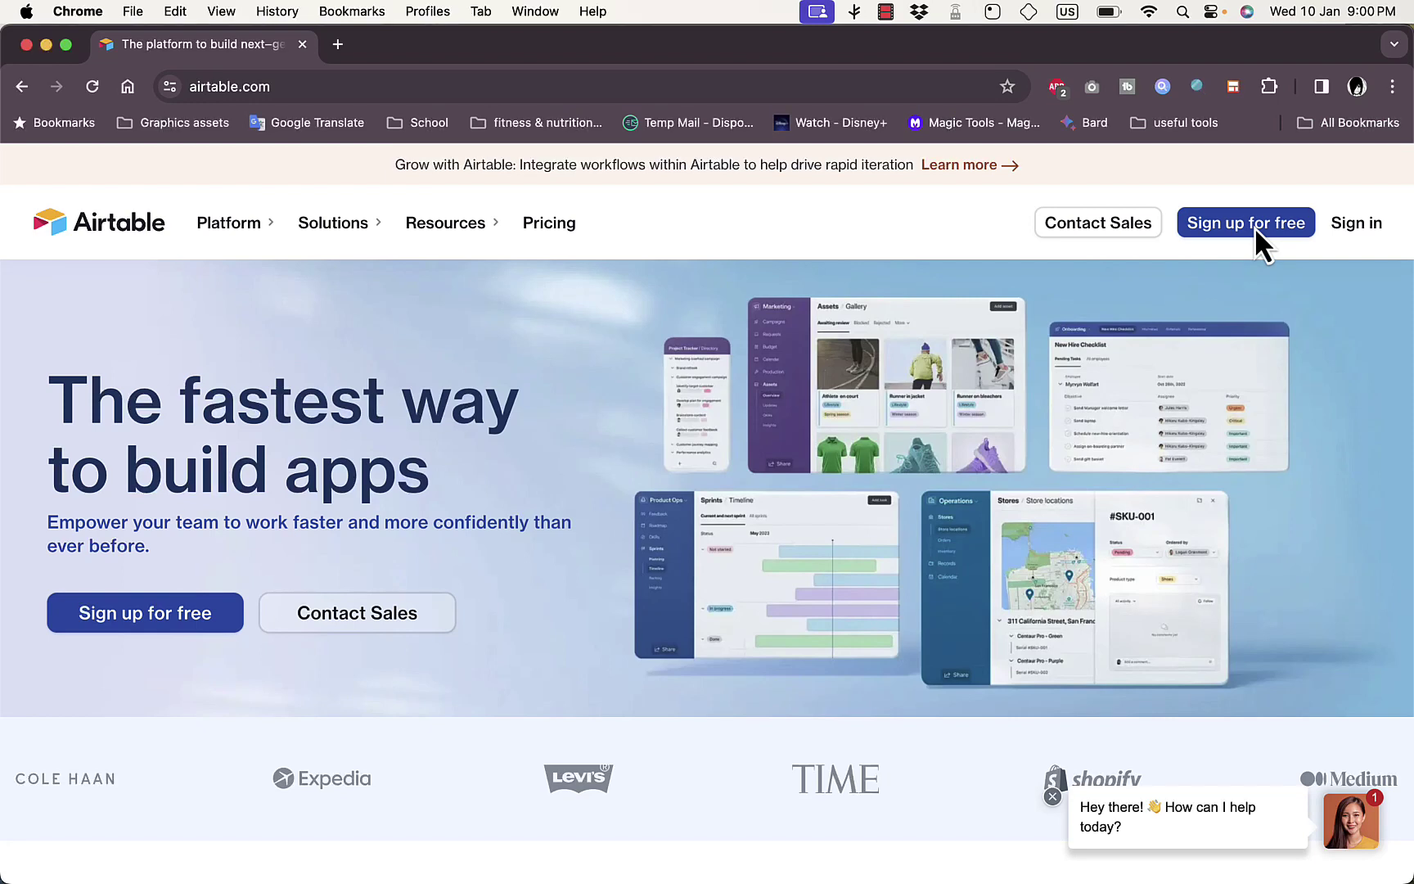
pyautogui.click(1255, 226)
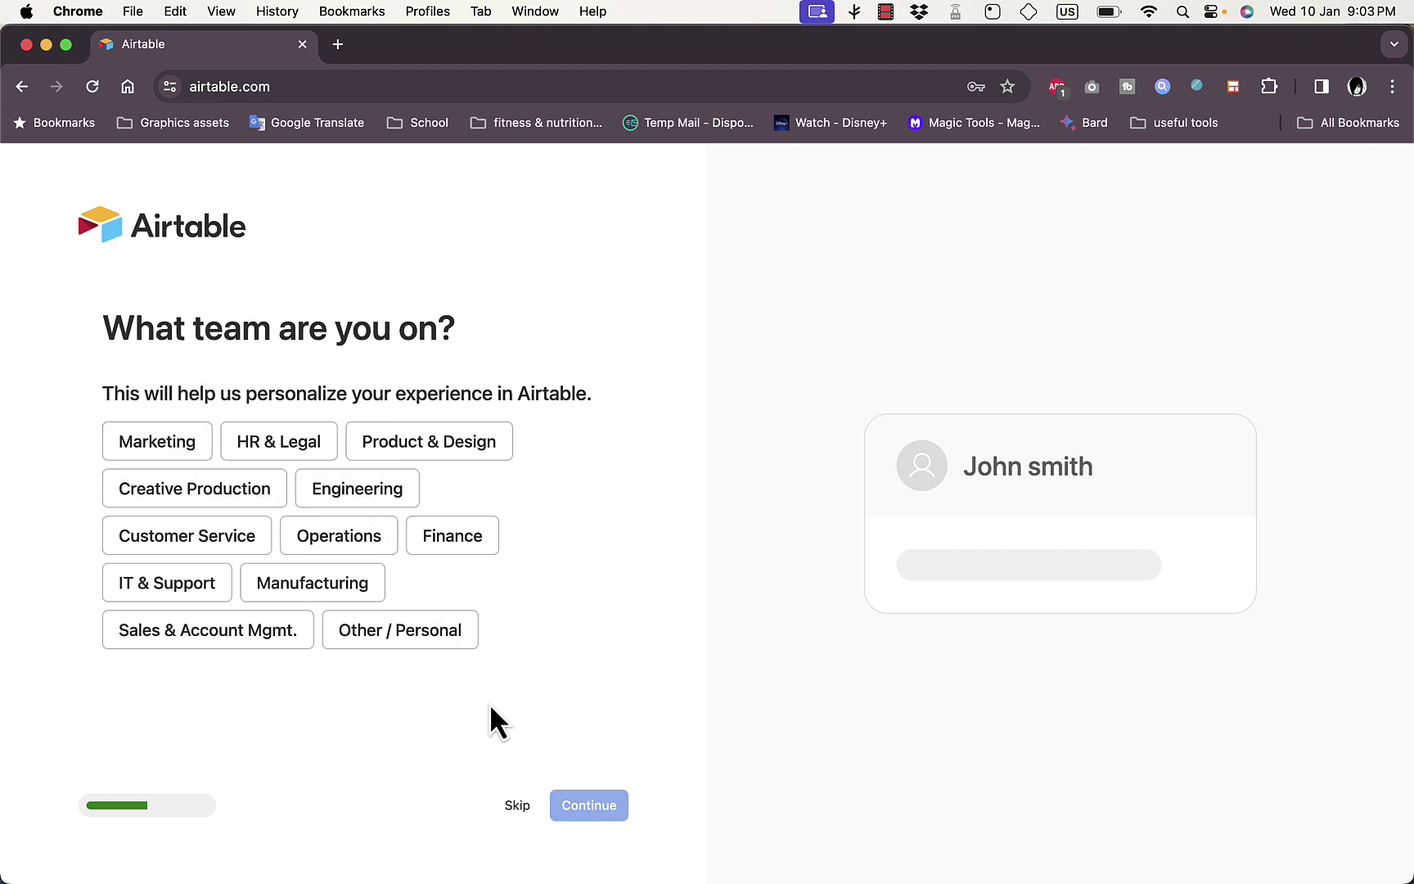
# Skip the team question and invite one coworker by entering their e-mail address
pyautogui.click(517, 806)
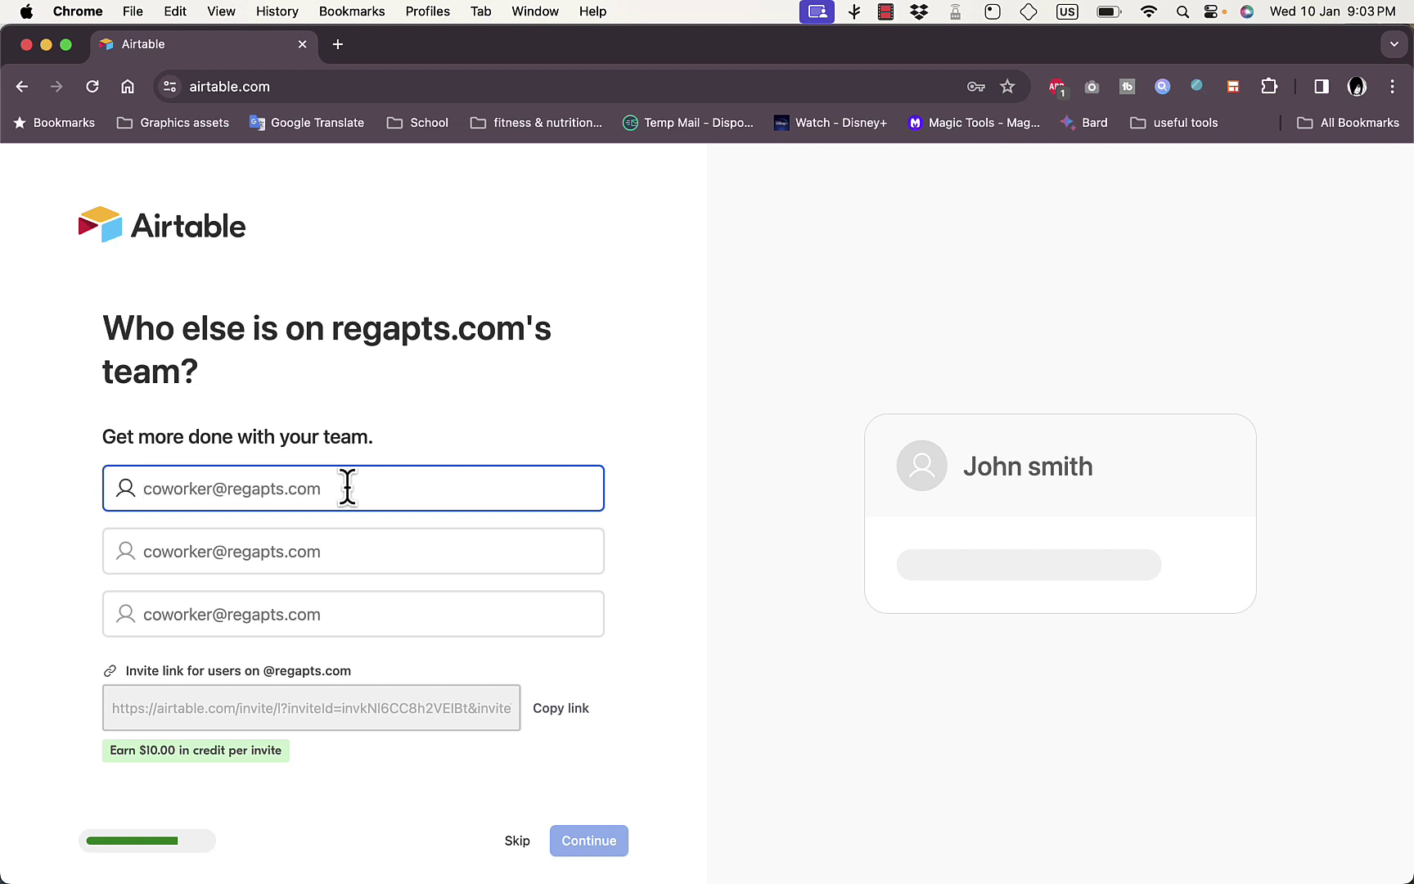
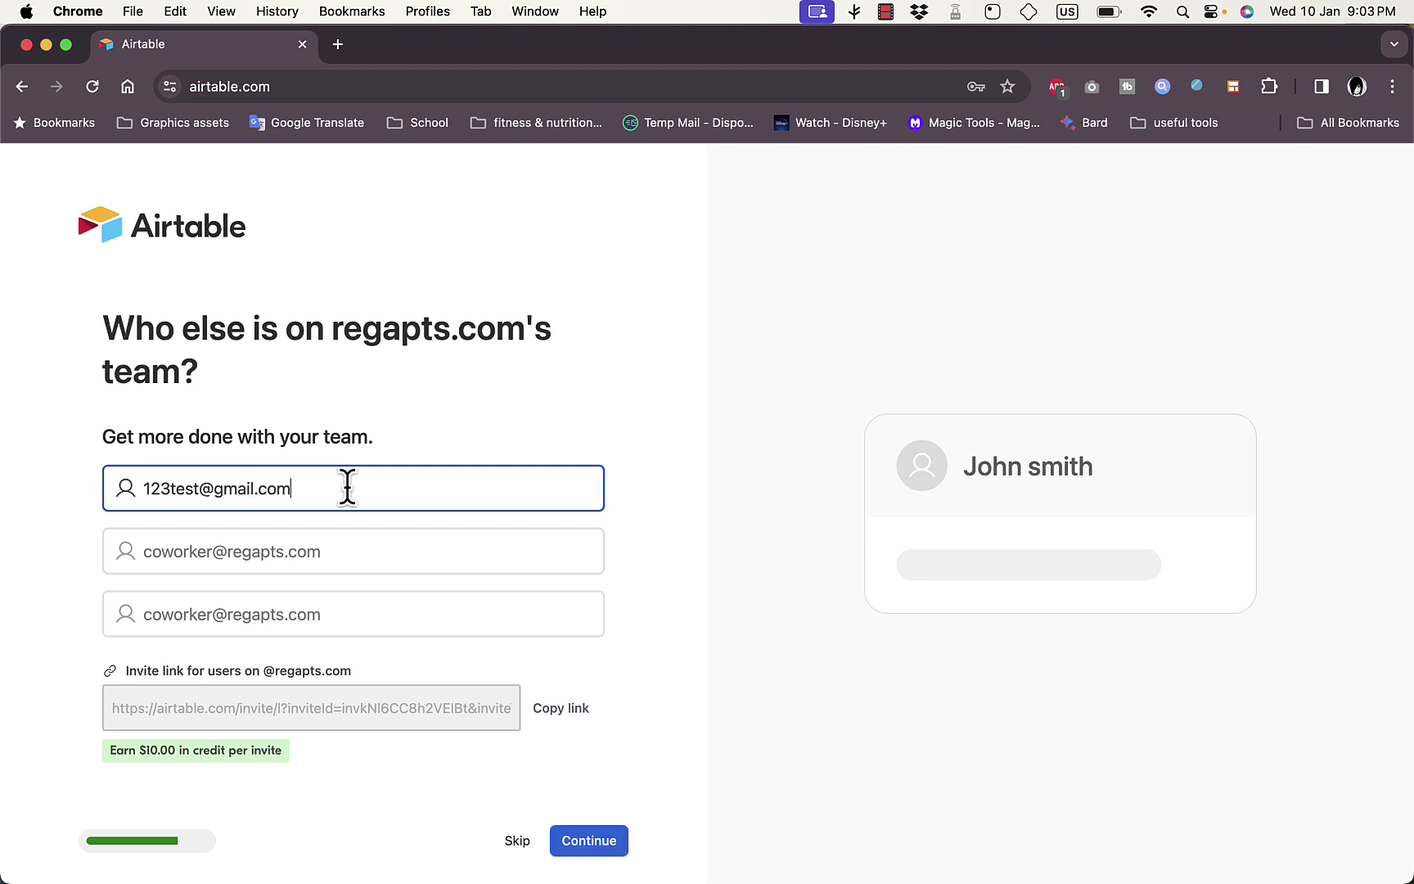
pyautogui.click(591, 843)
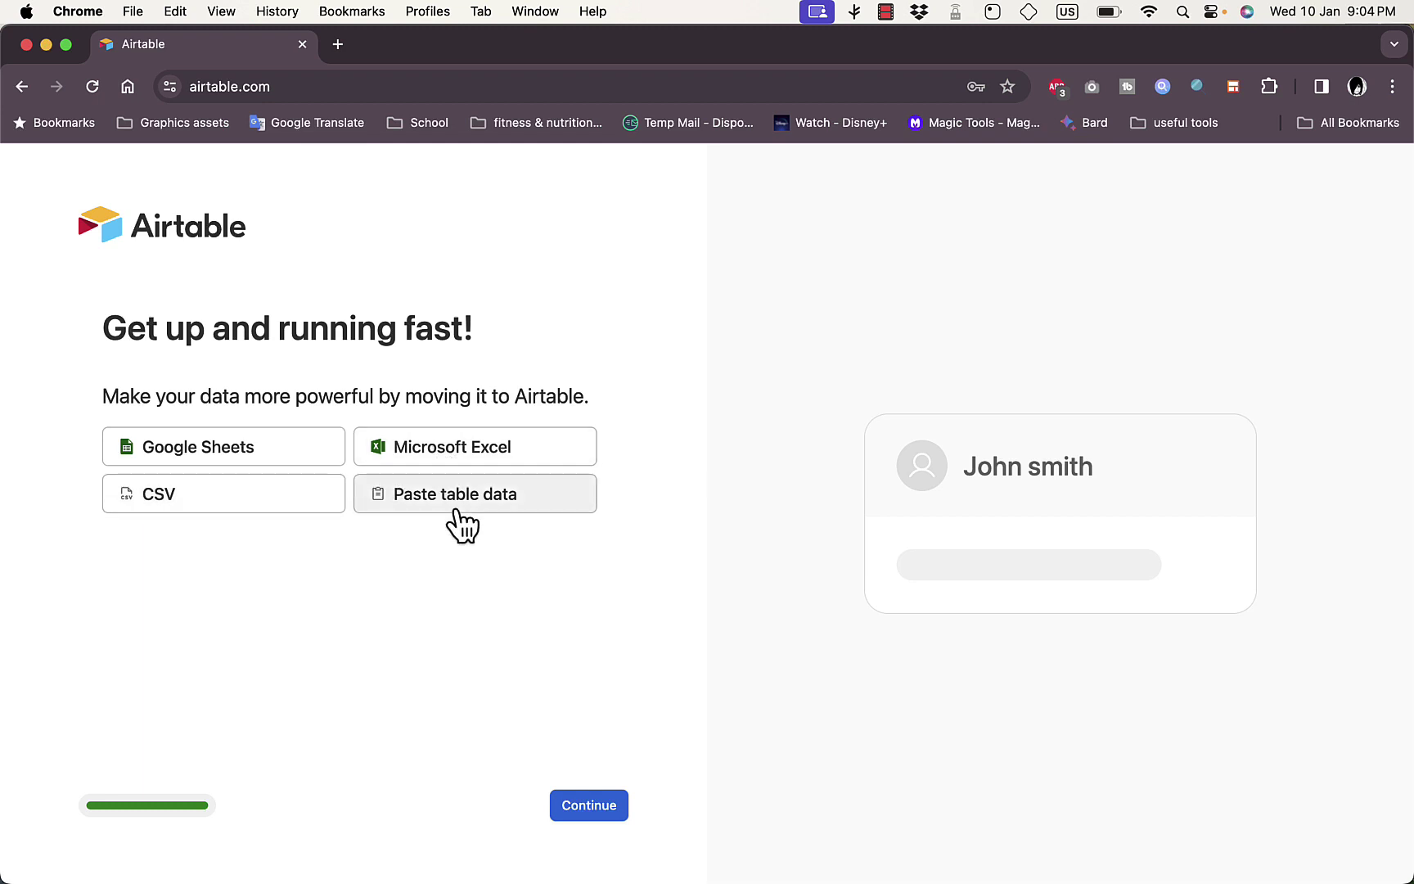
# Skip data import, give the base a yellow theme, and name it 'test project'
pyautogui.click(590, 806)
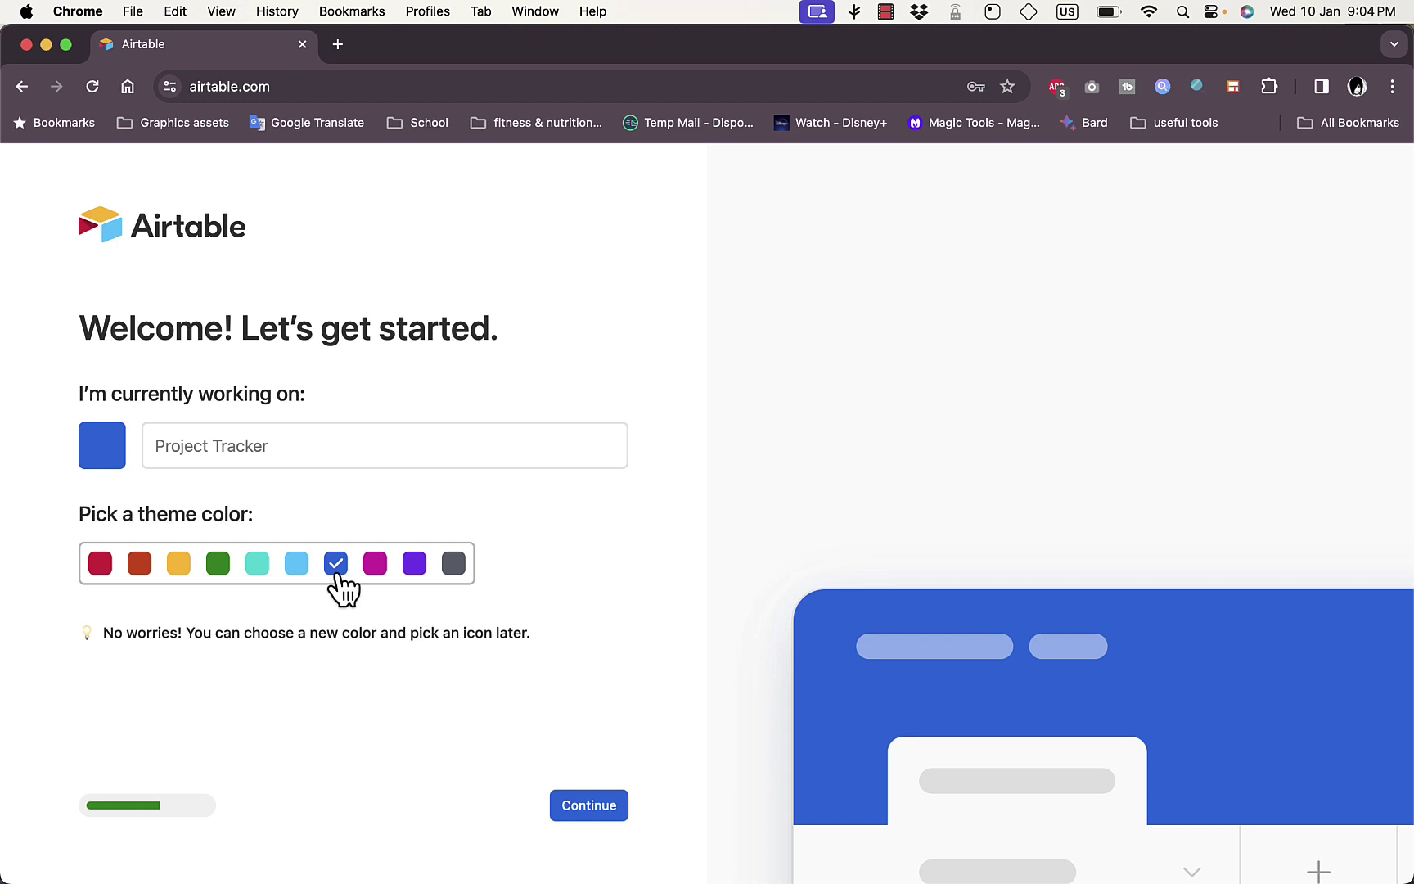
pyautogui.click(179, 565)
pyautogui.click(217, 568)
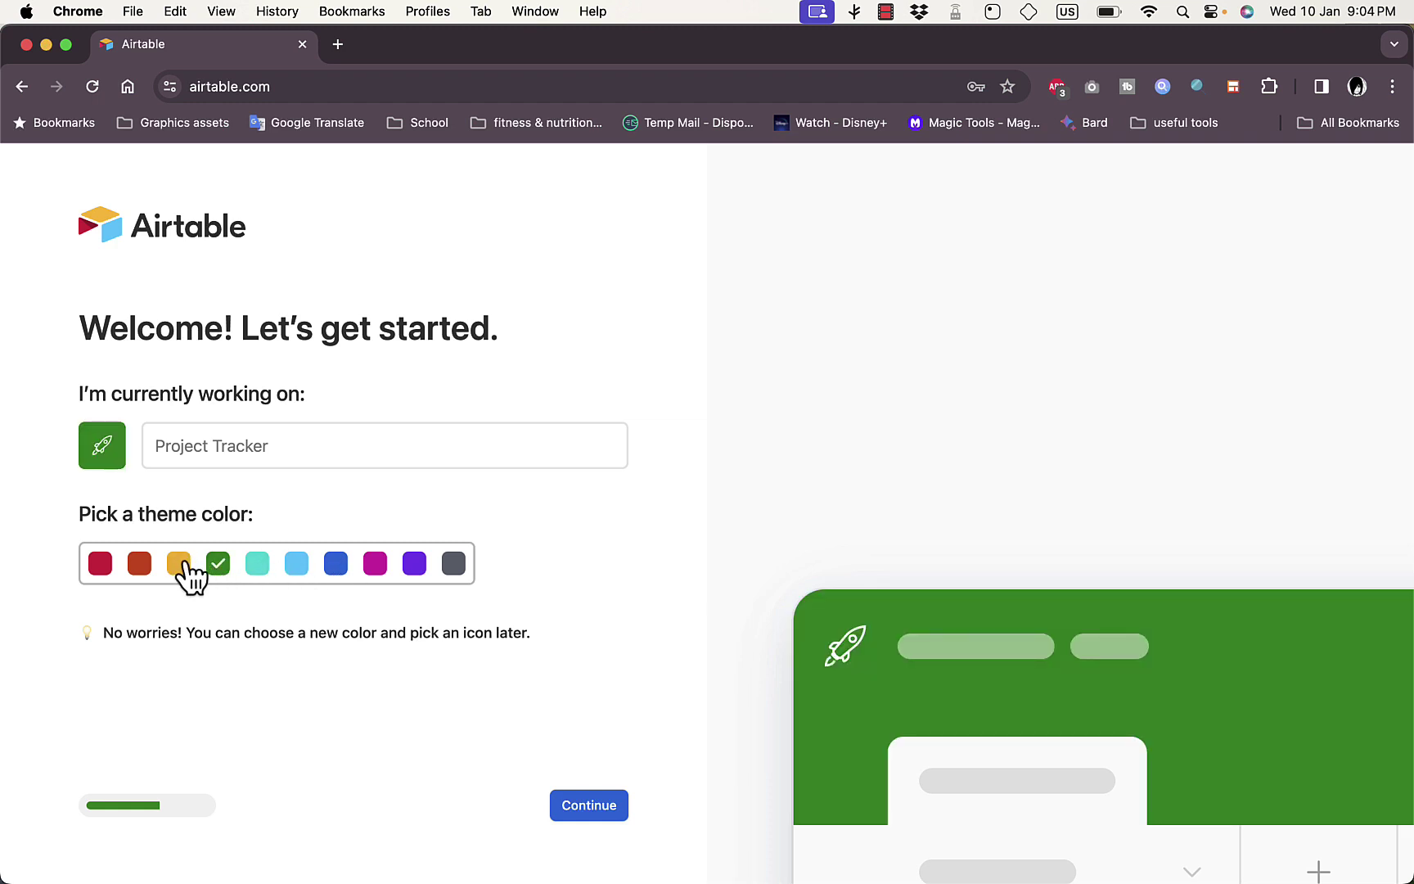
pyautogui.click(180, 564)
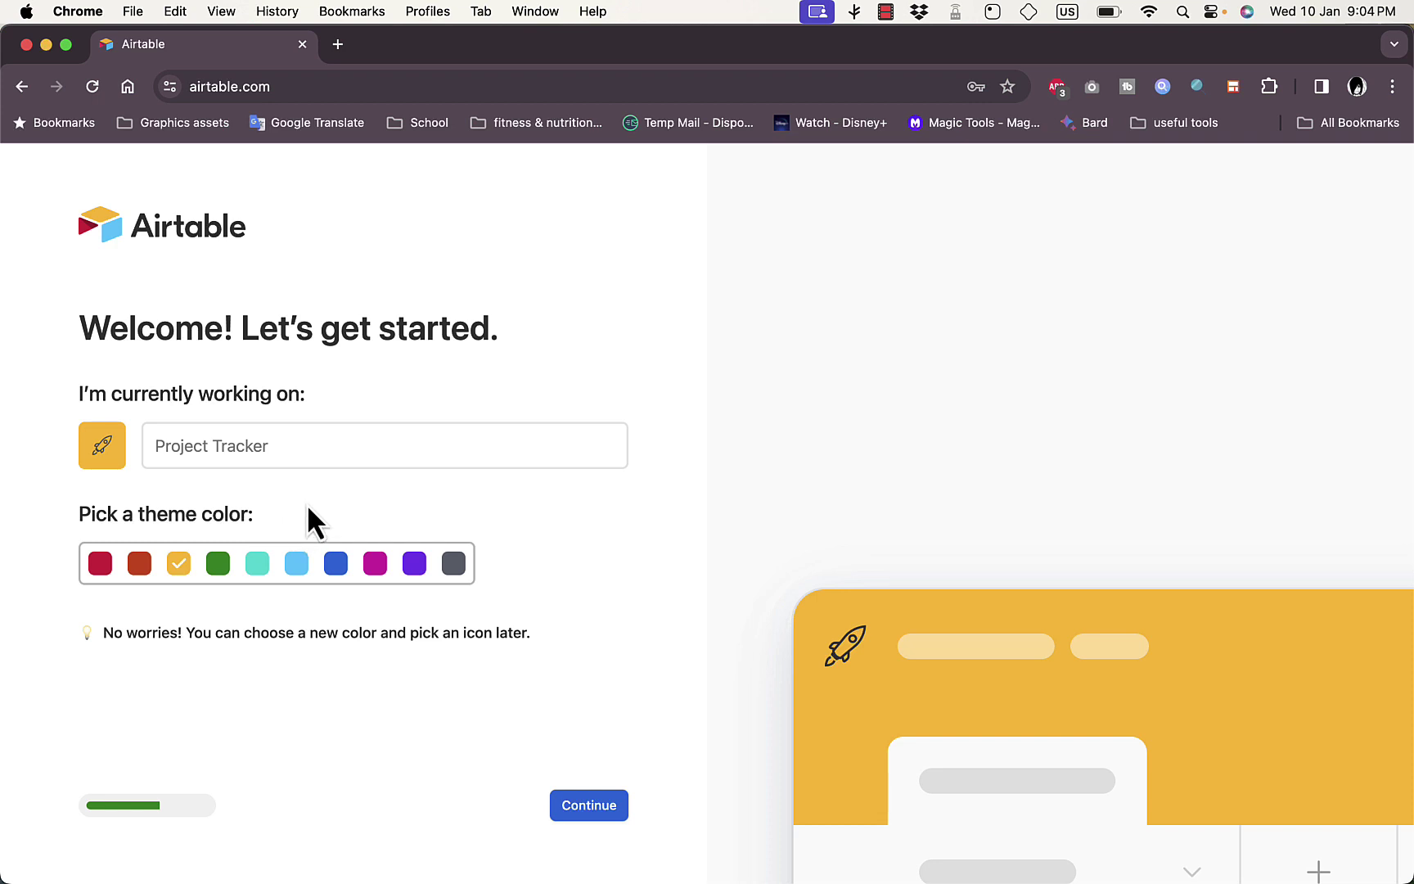
pyautogui.click(330, 445)
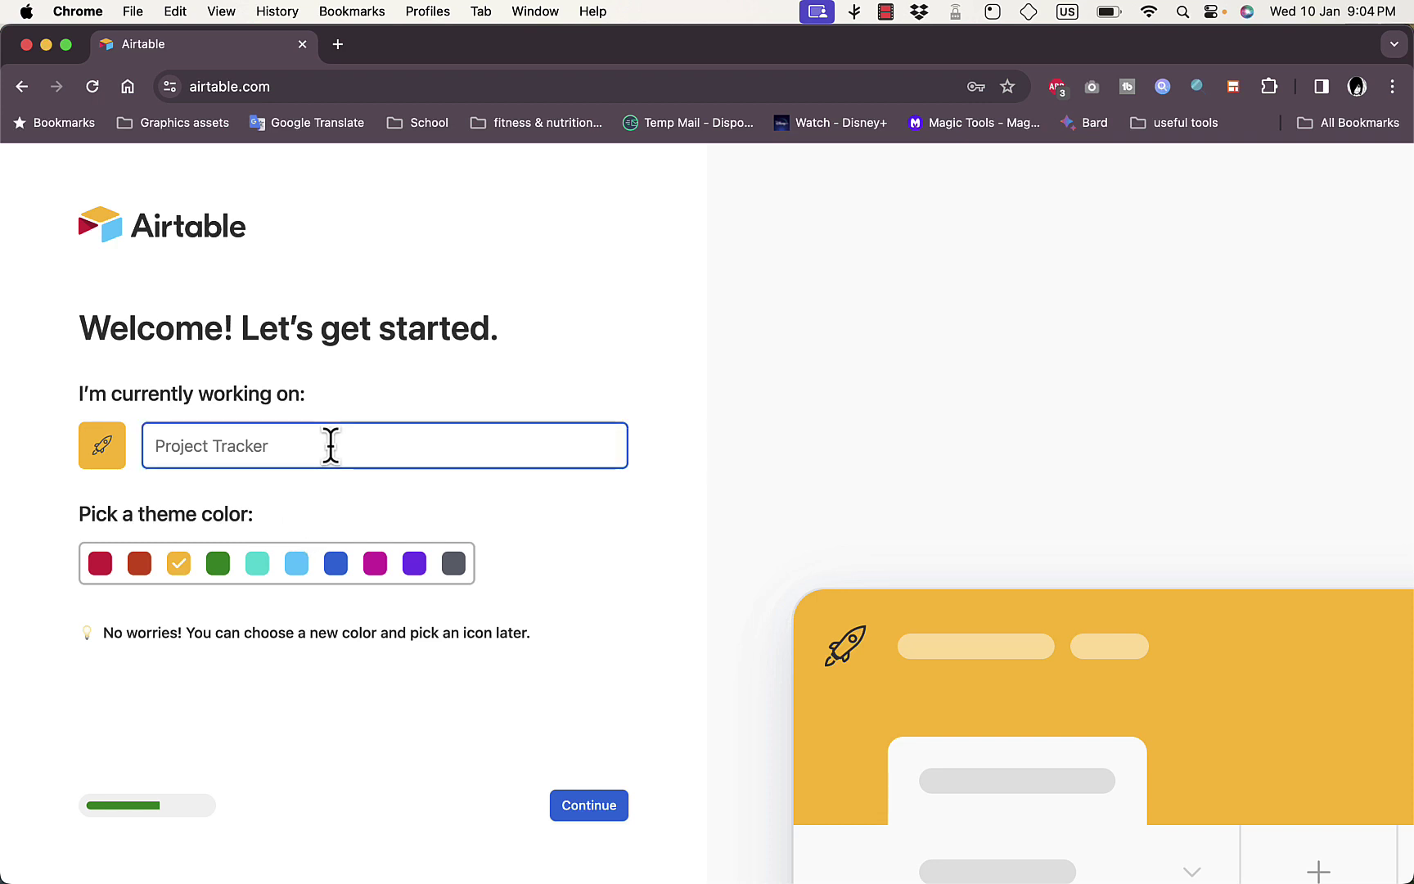
pyautogui.write('test ')
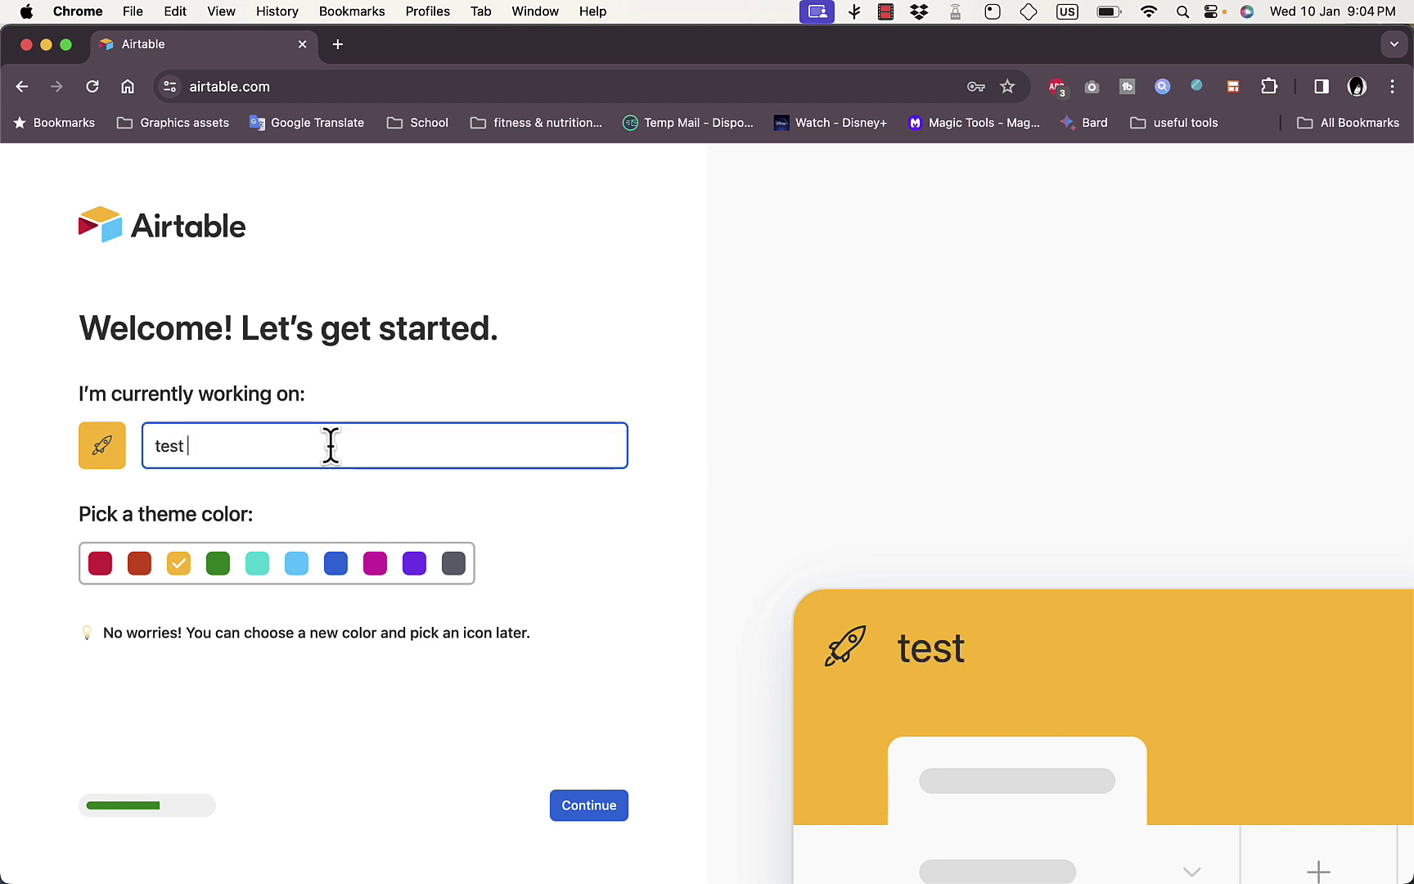
pyautogui.write('project')
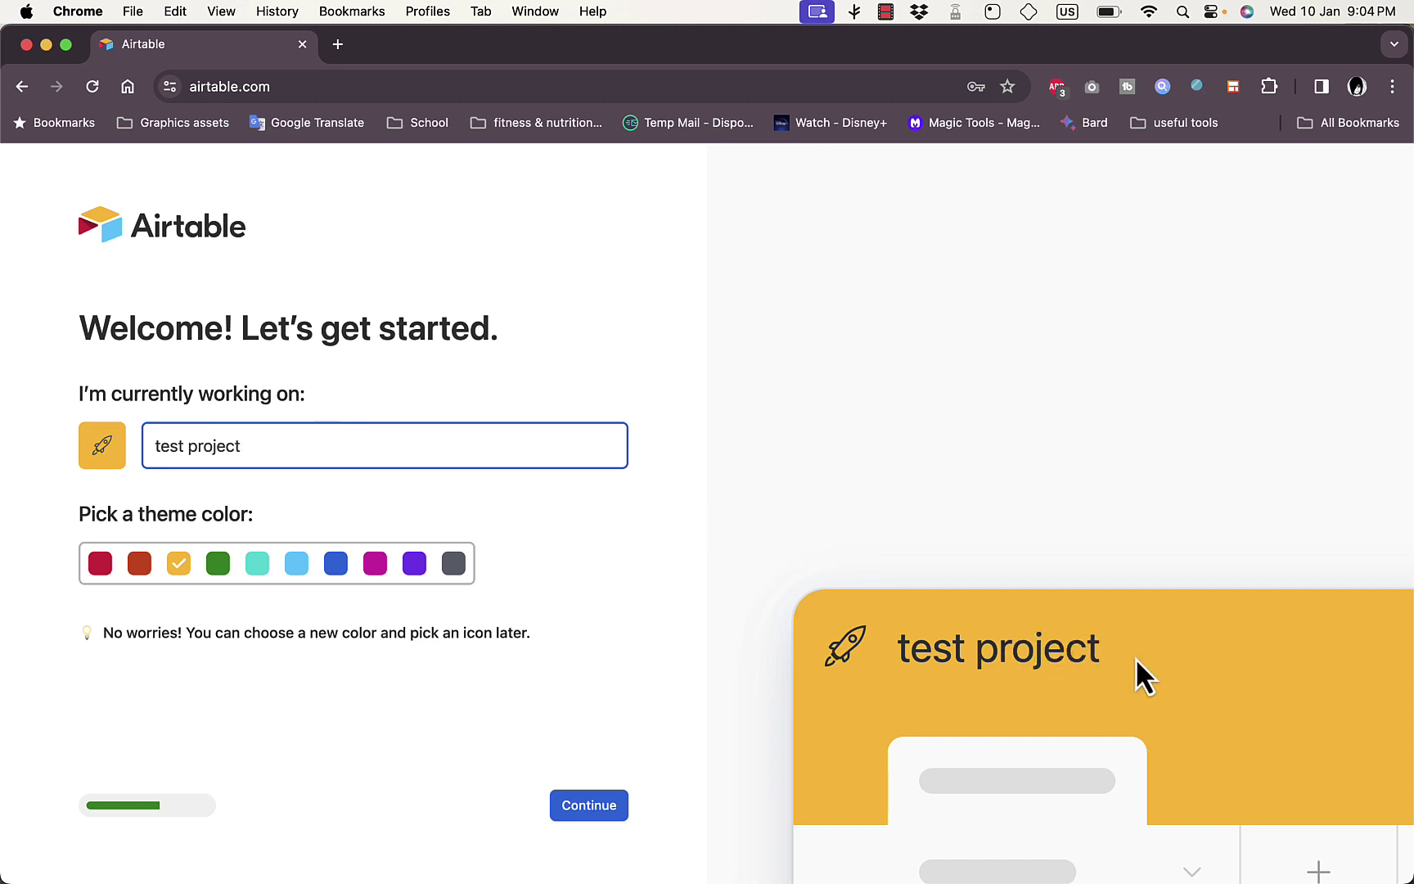
pyautogui.click(580, 809)
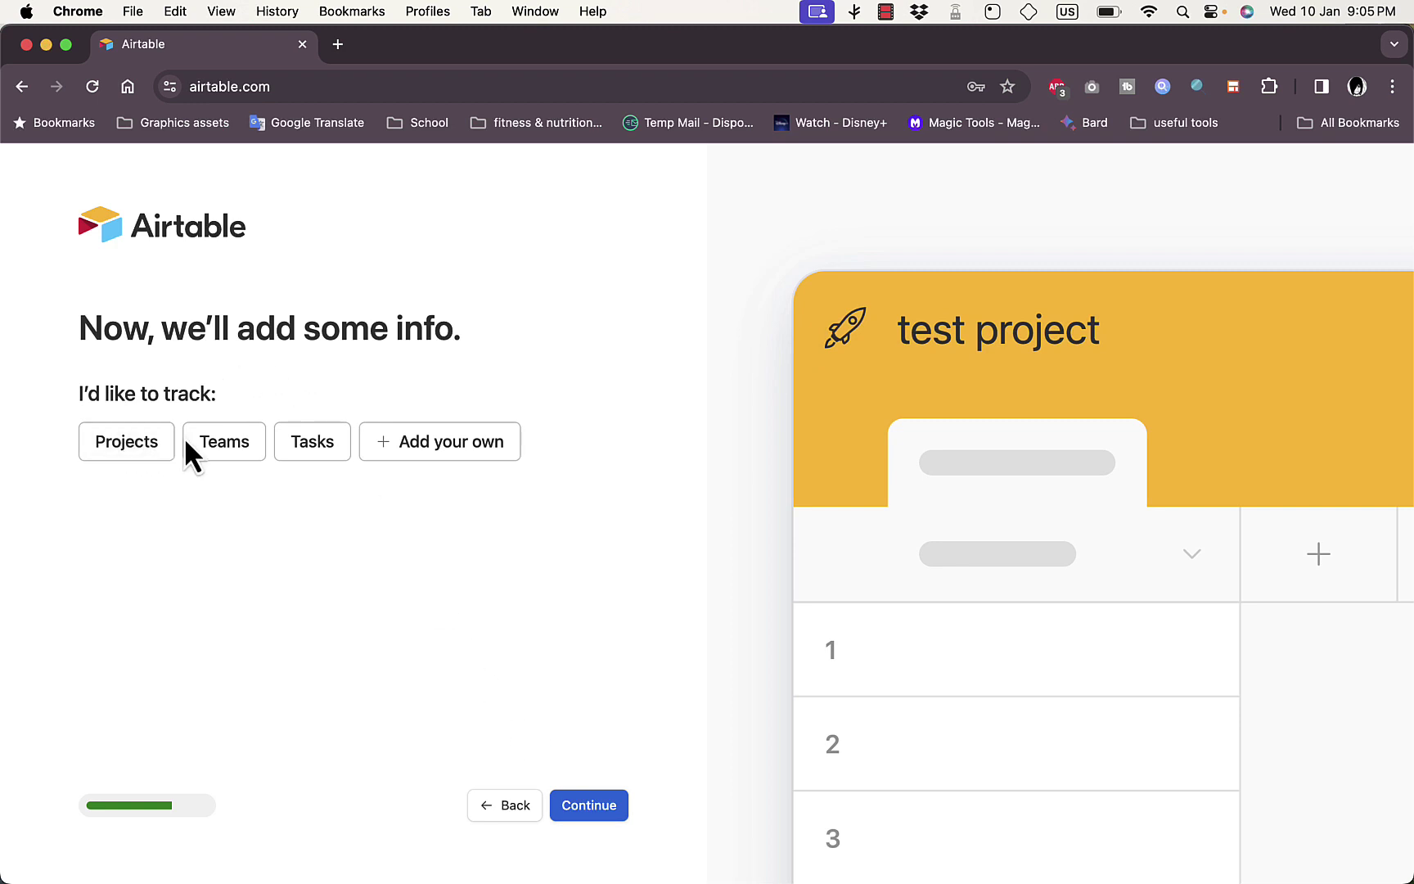
# Choose to track a custom table and name it 'school project'
pyautogui.click(380, 446)
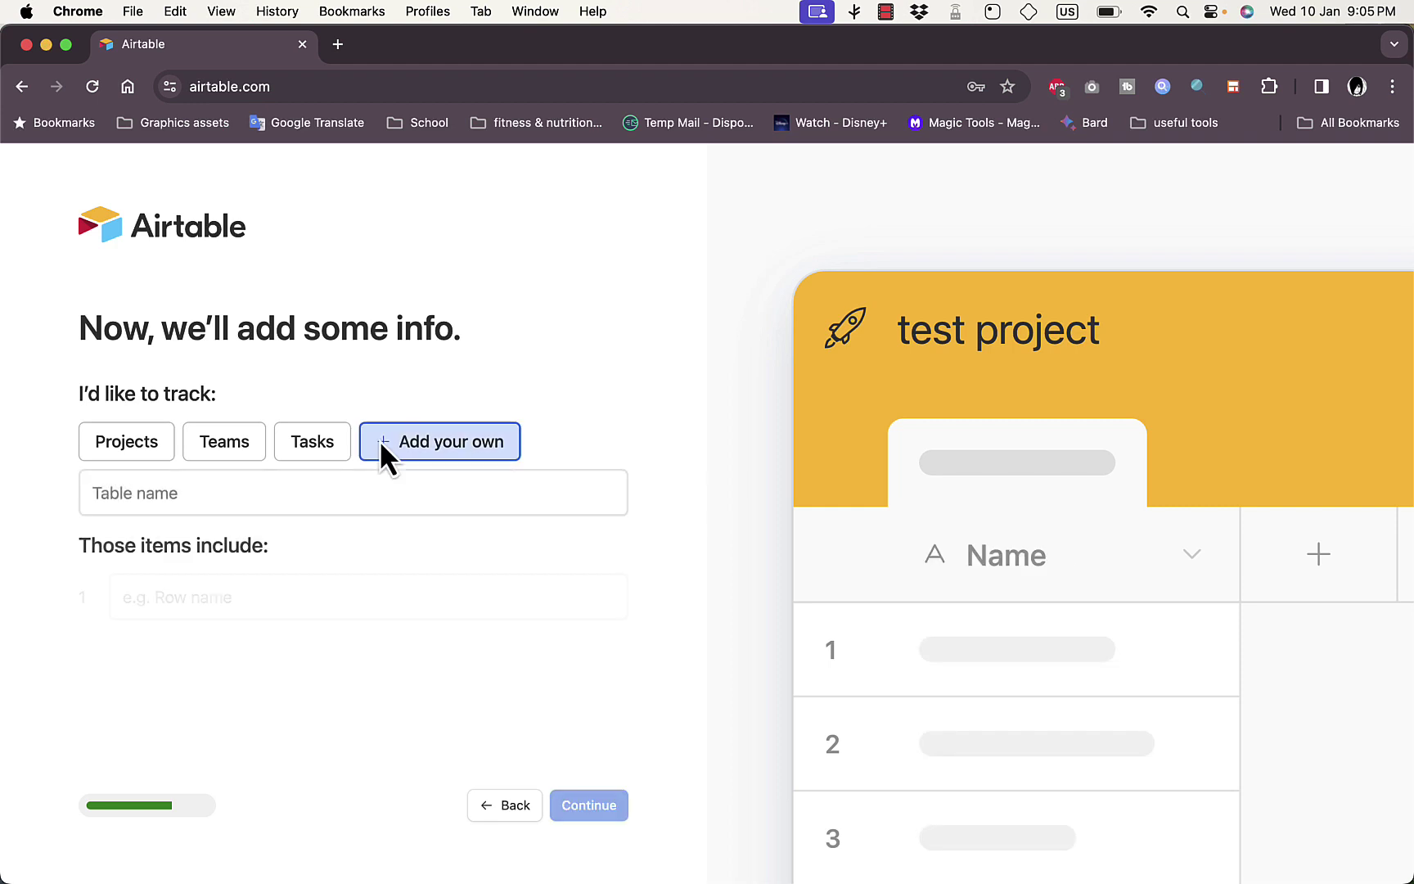
pyautogui.click(331, 491)
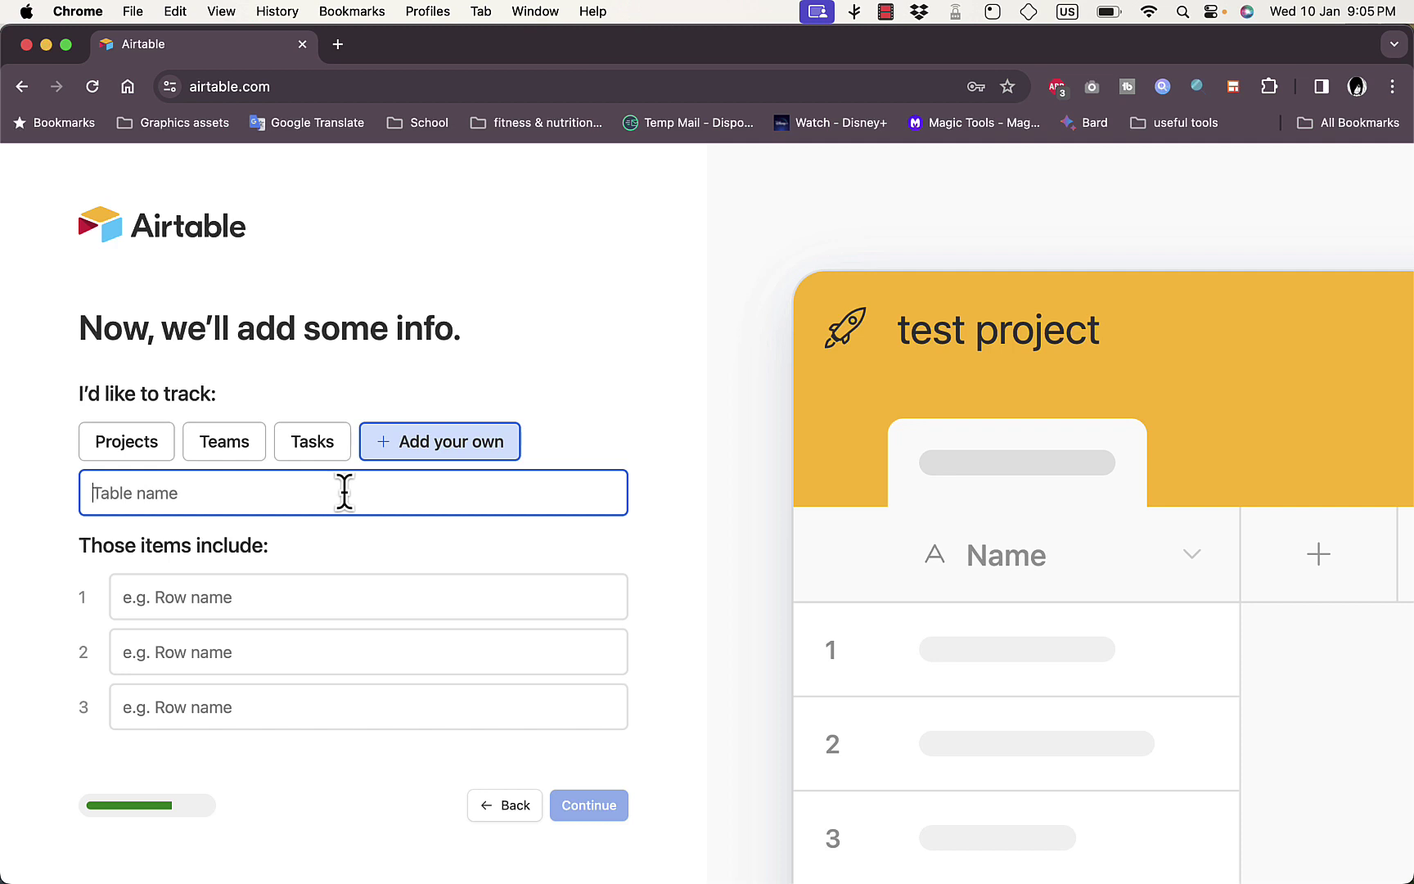
pyautogui.write('sch')
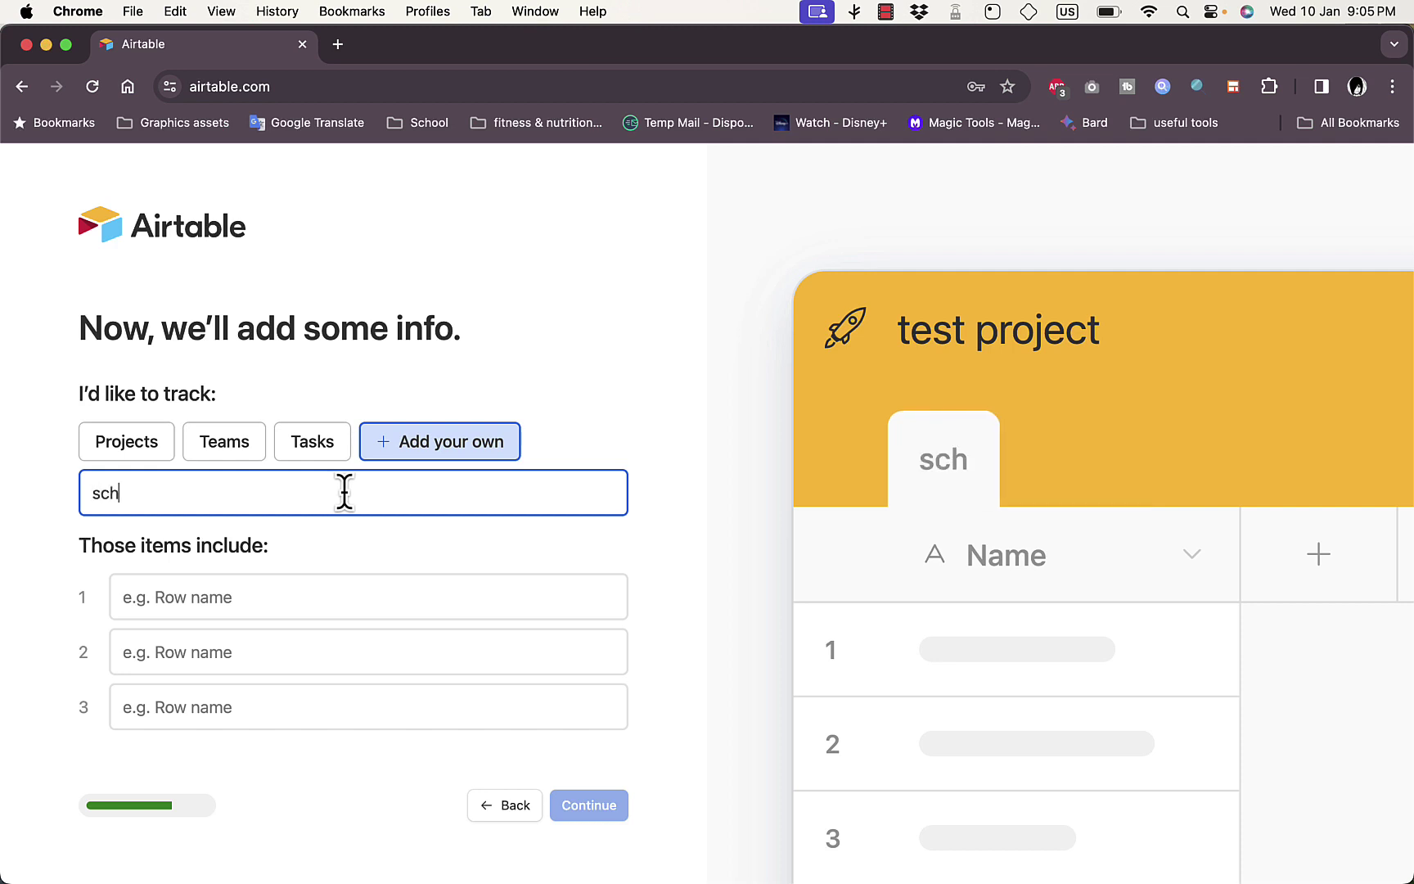
pyautogui.write('ool pr')
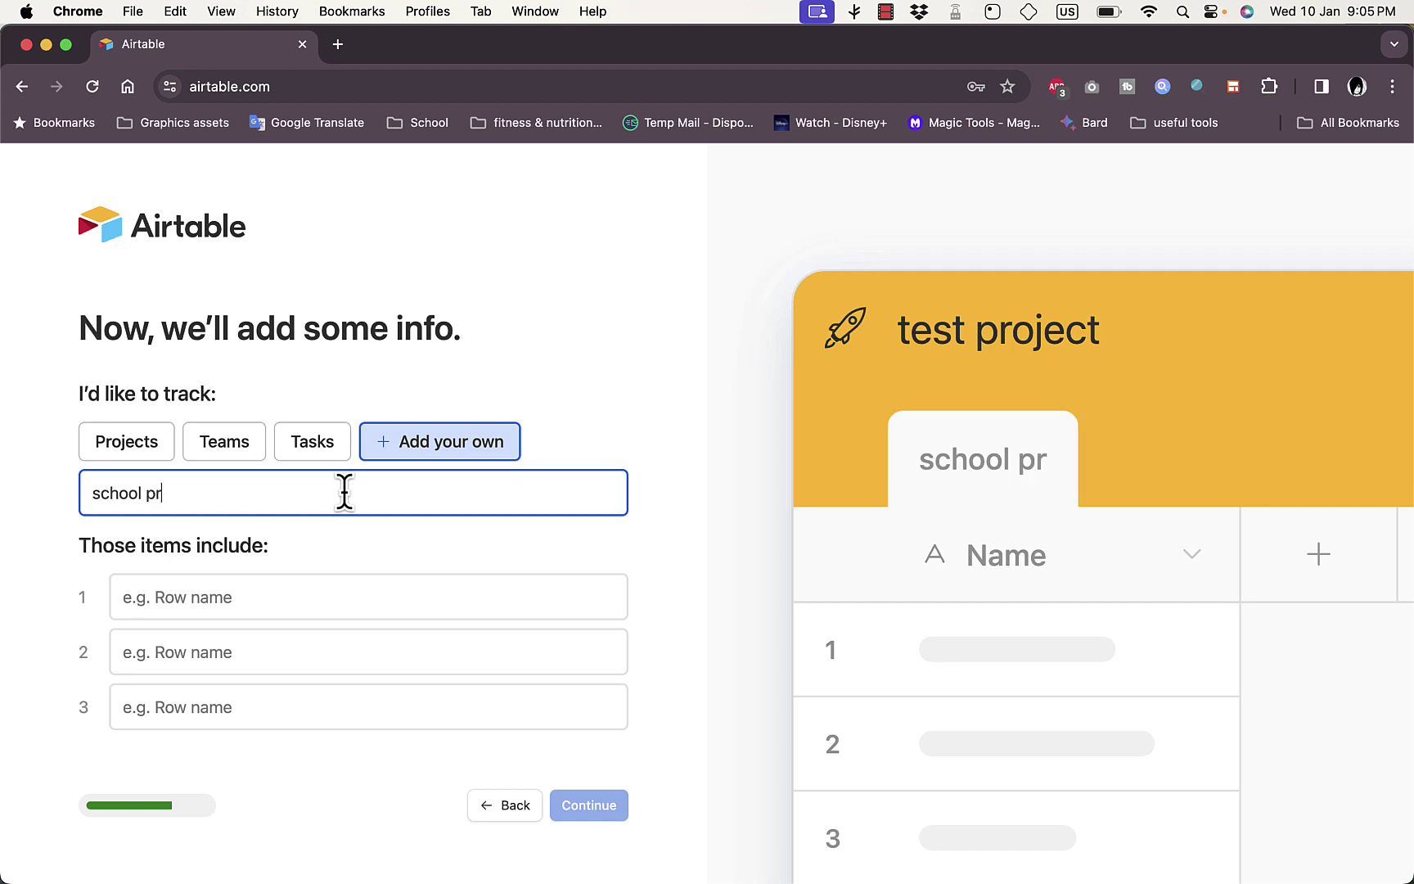
pyautogui.write('oject')
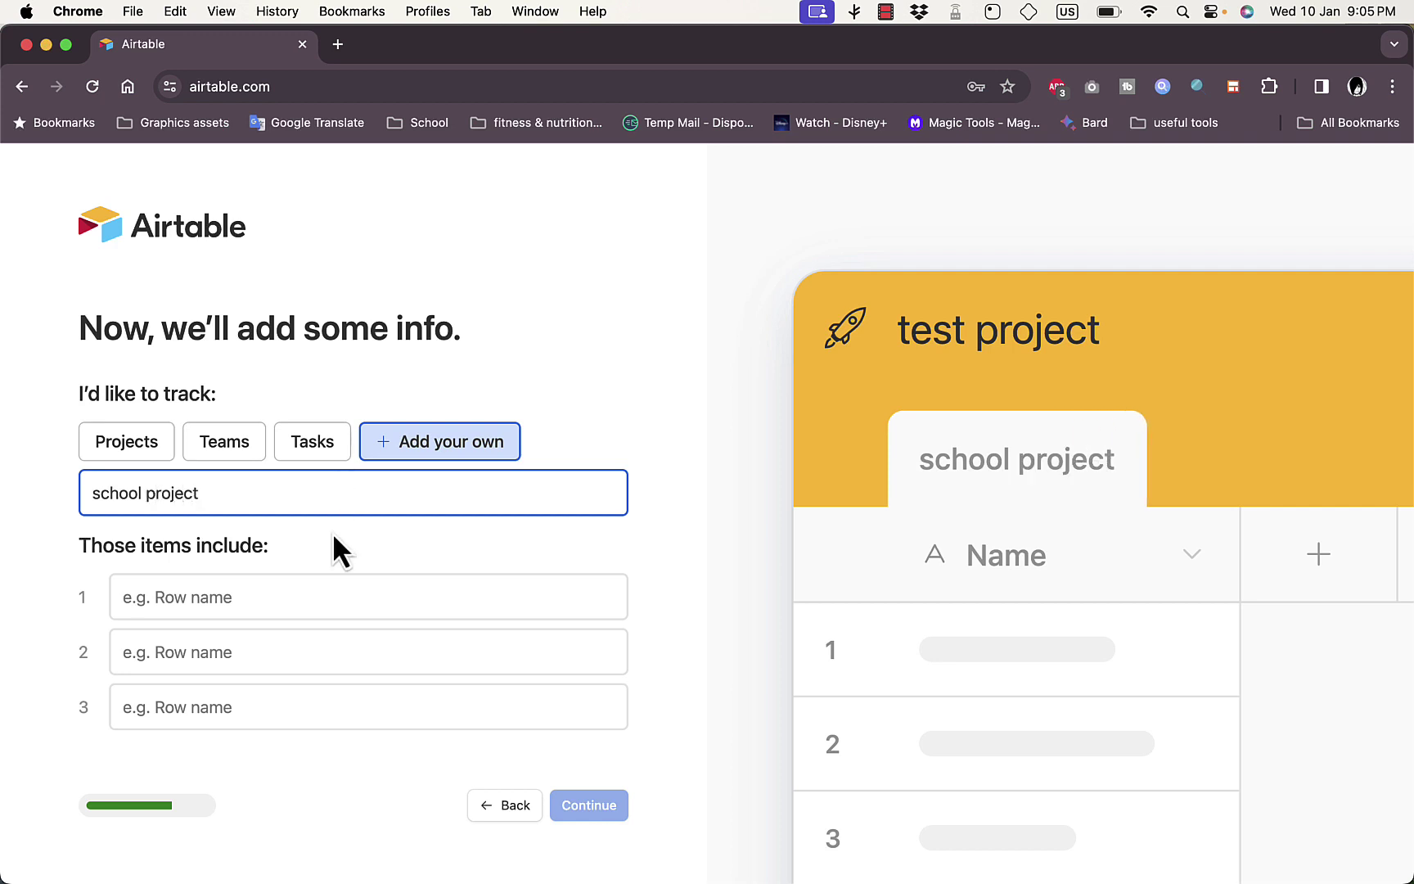
# Enter the items research, printing and buy lunch as the table's three rows
pyautogui.click(321, 604)
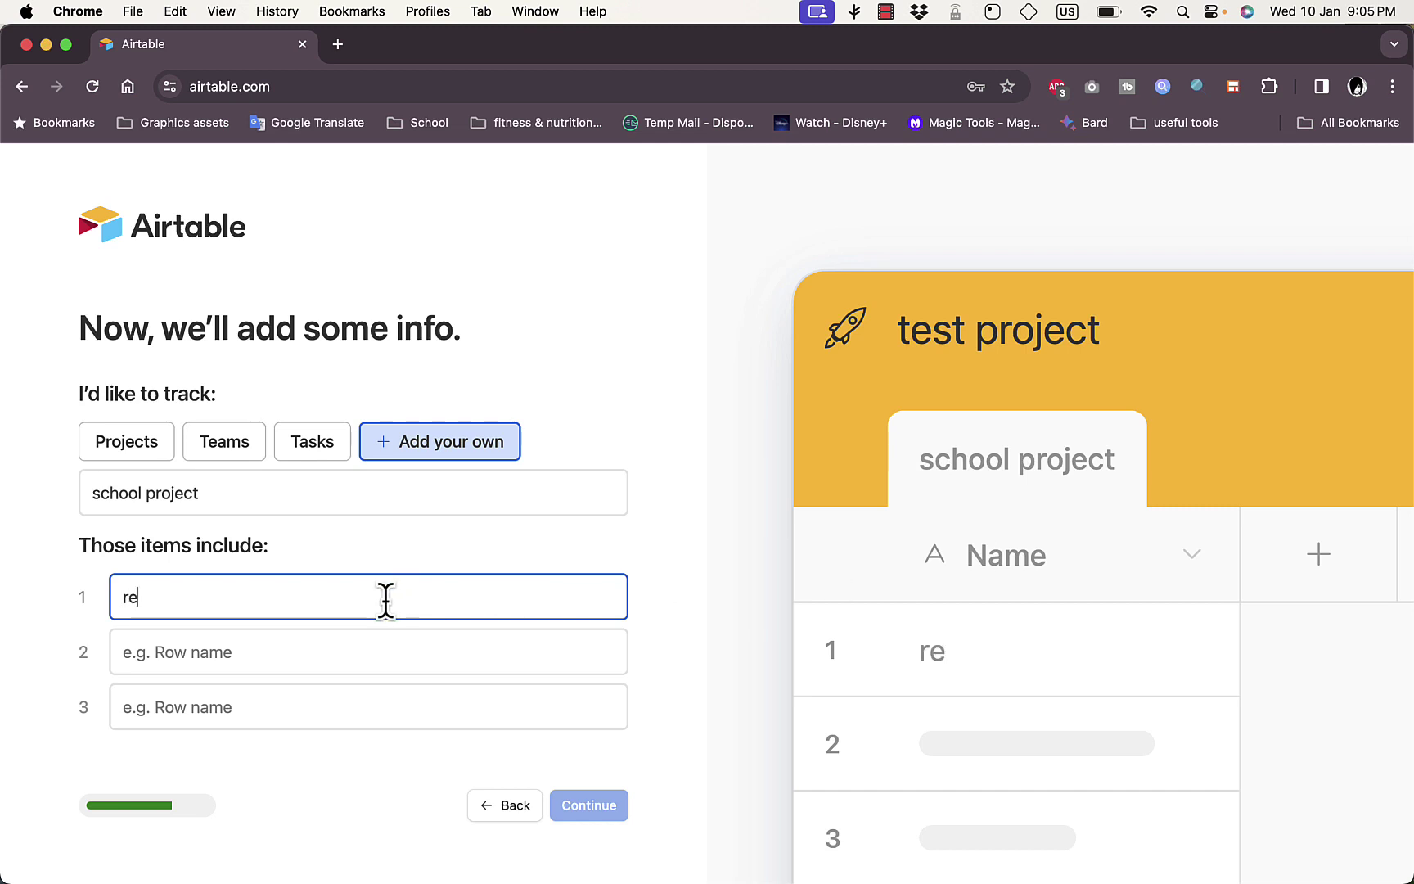
pyautogui.write('ch')
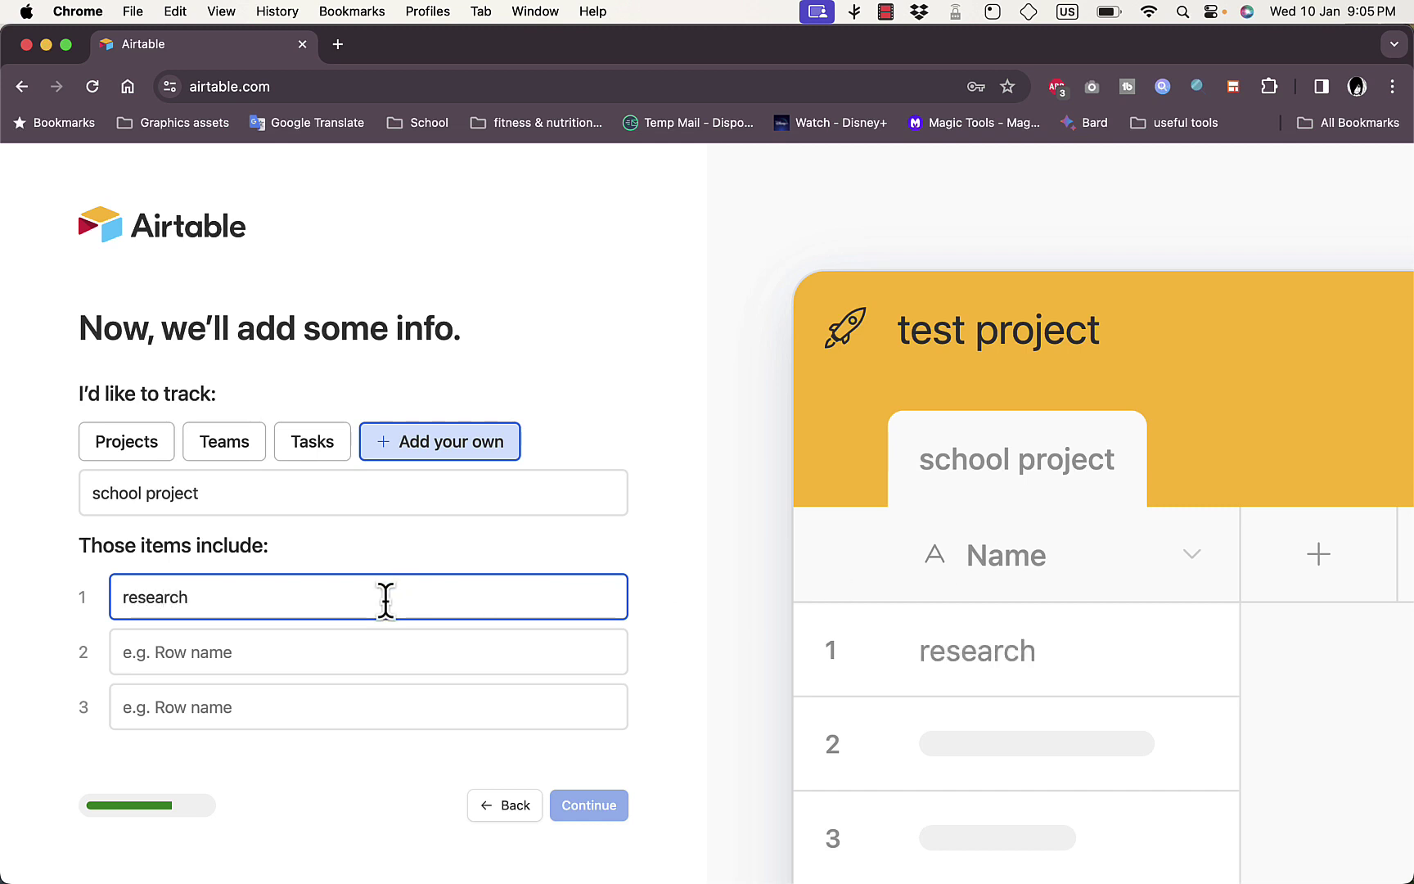
pyautogui.click(352, 651)
pyautogui.write('printing')
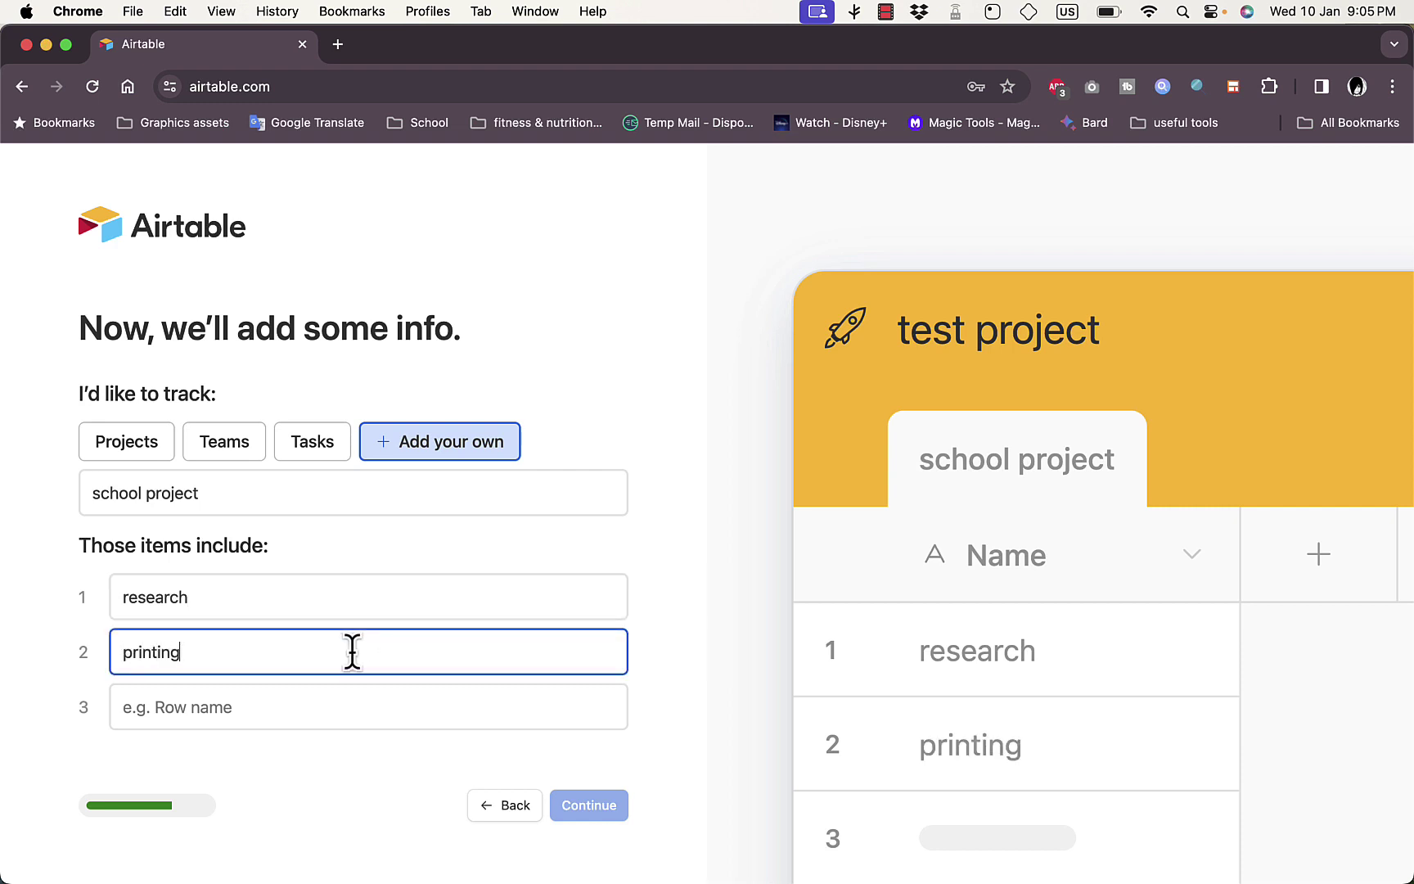
pyautogui.click(321, 706)
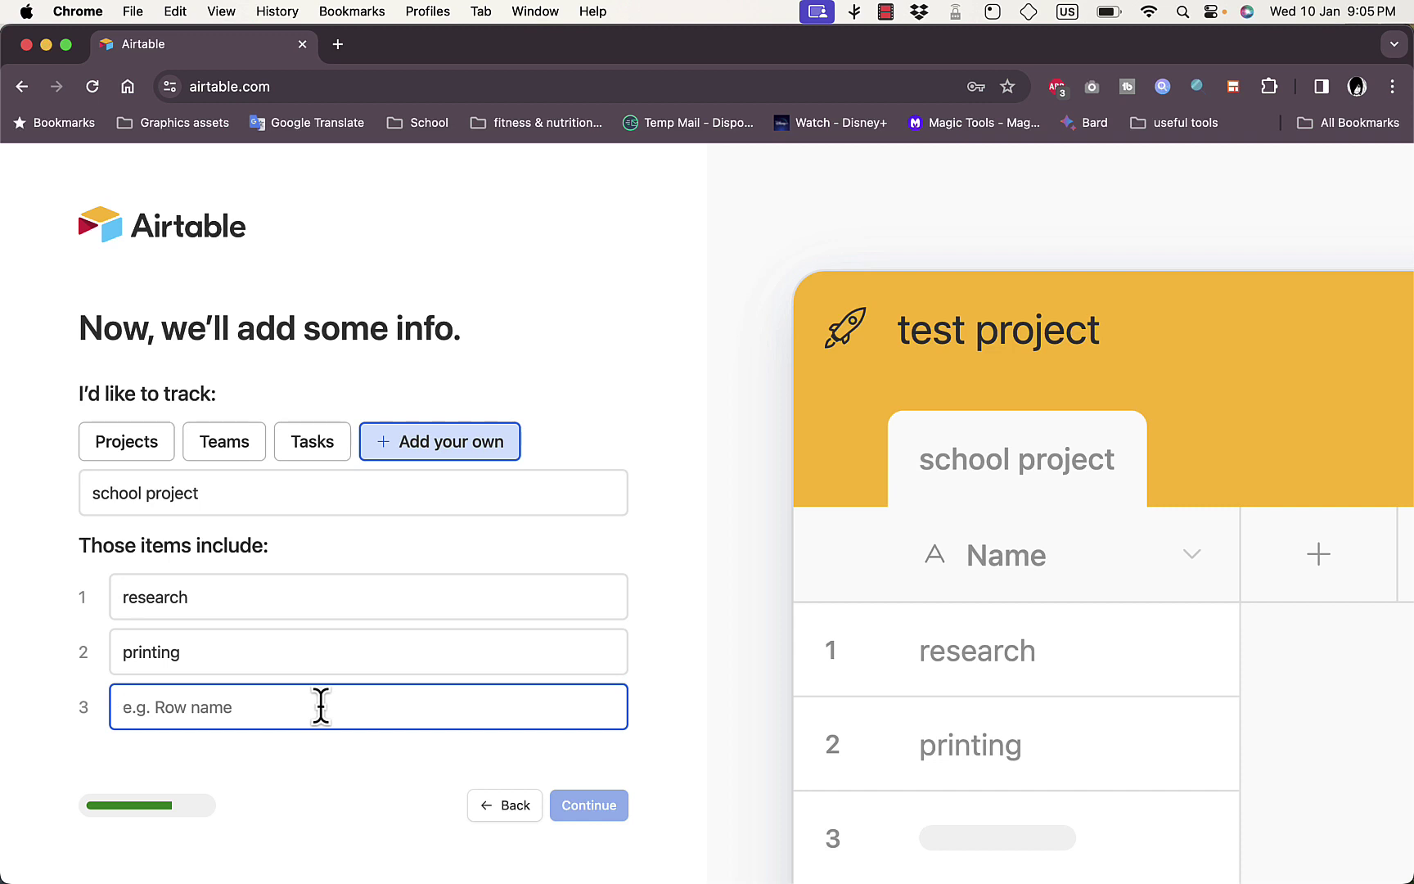
pyautogui.write('buy lunch')
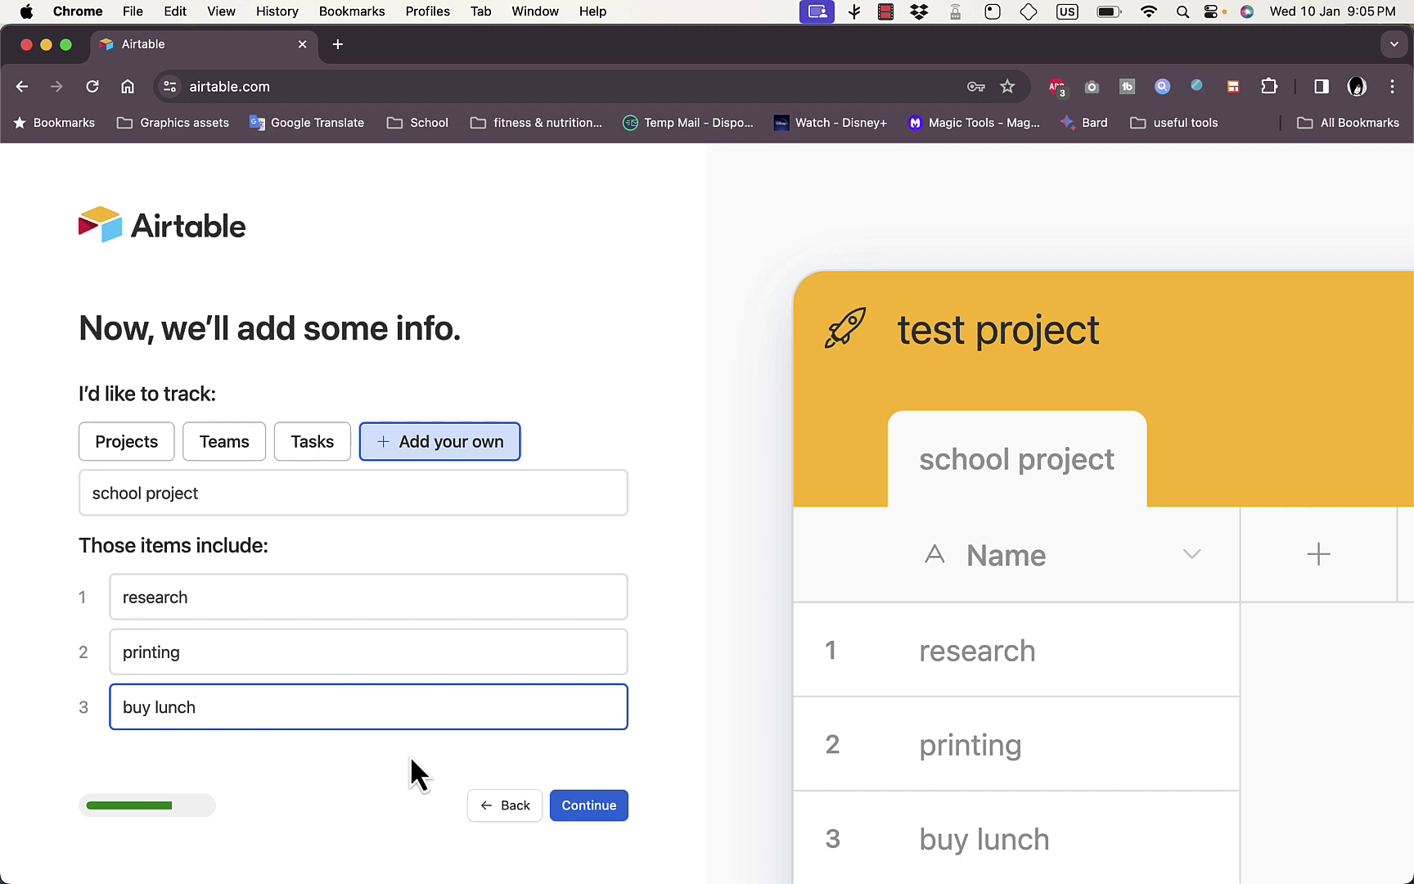
pyautogui.click(578, 809)
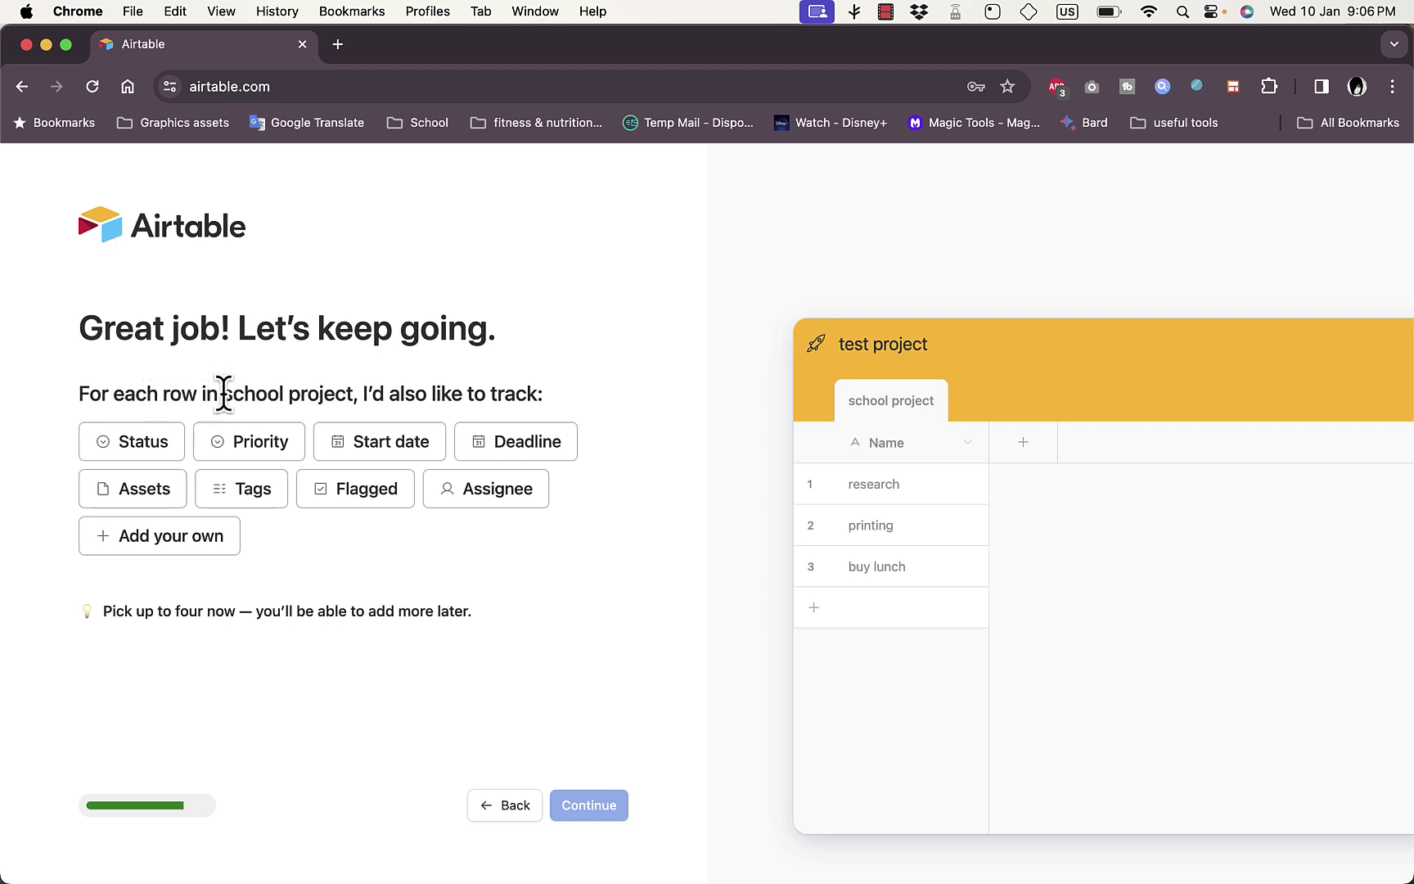
# Pick Status, Priority, Deadline and Assignee as the per-row fields, skipping a custom field
pyautogui.click(145, 442)
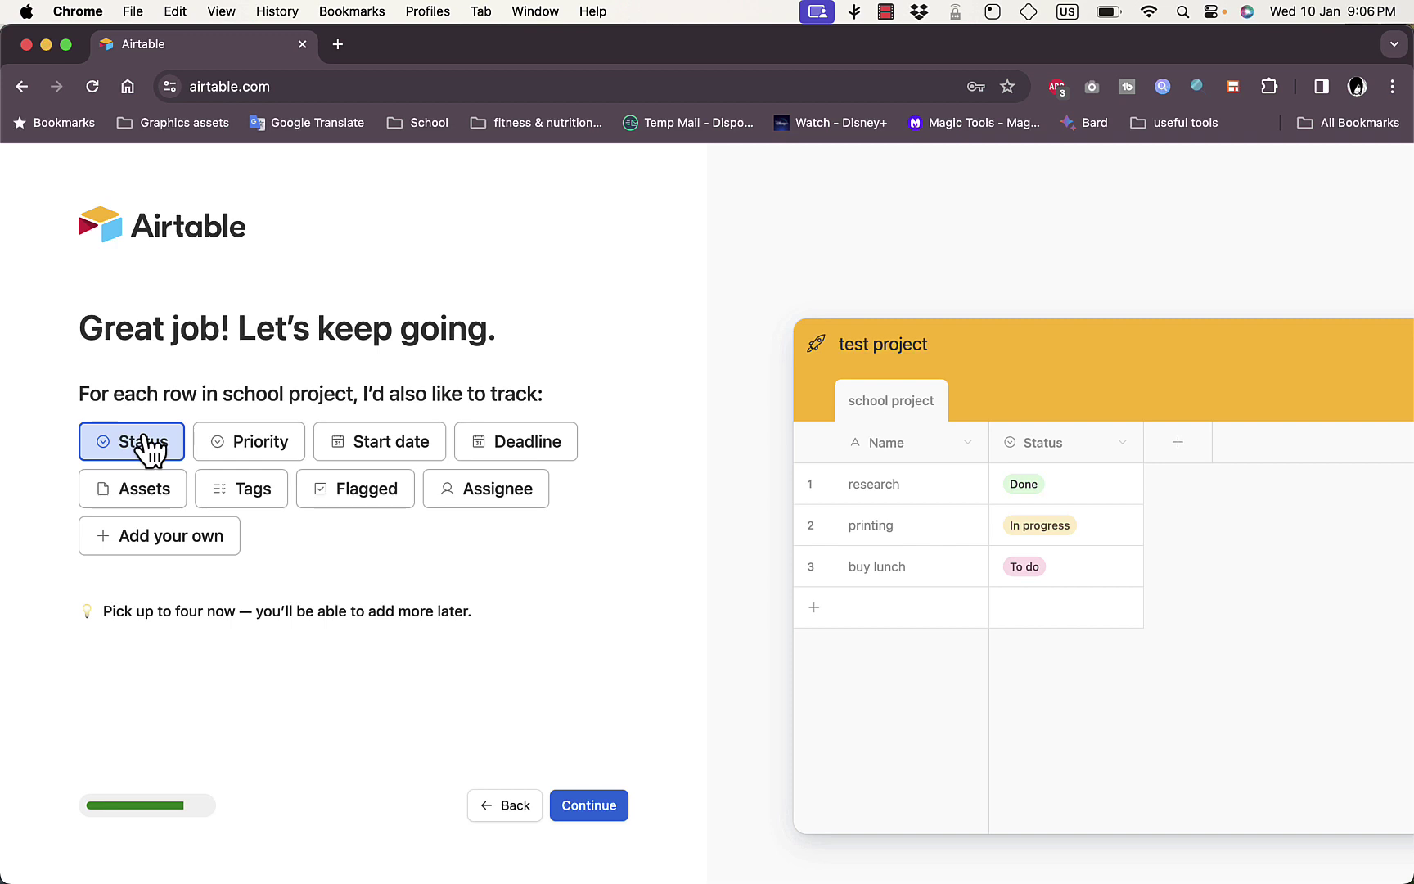
pyautogui.click(261, 463)
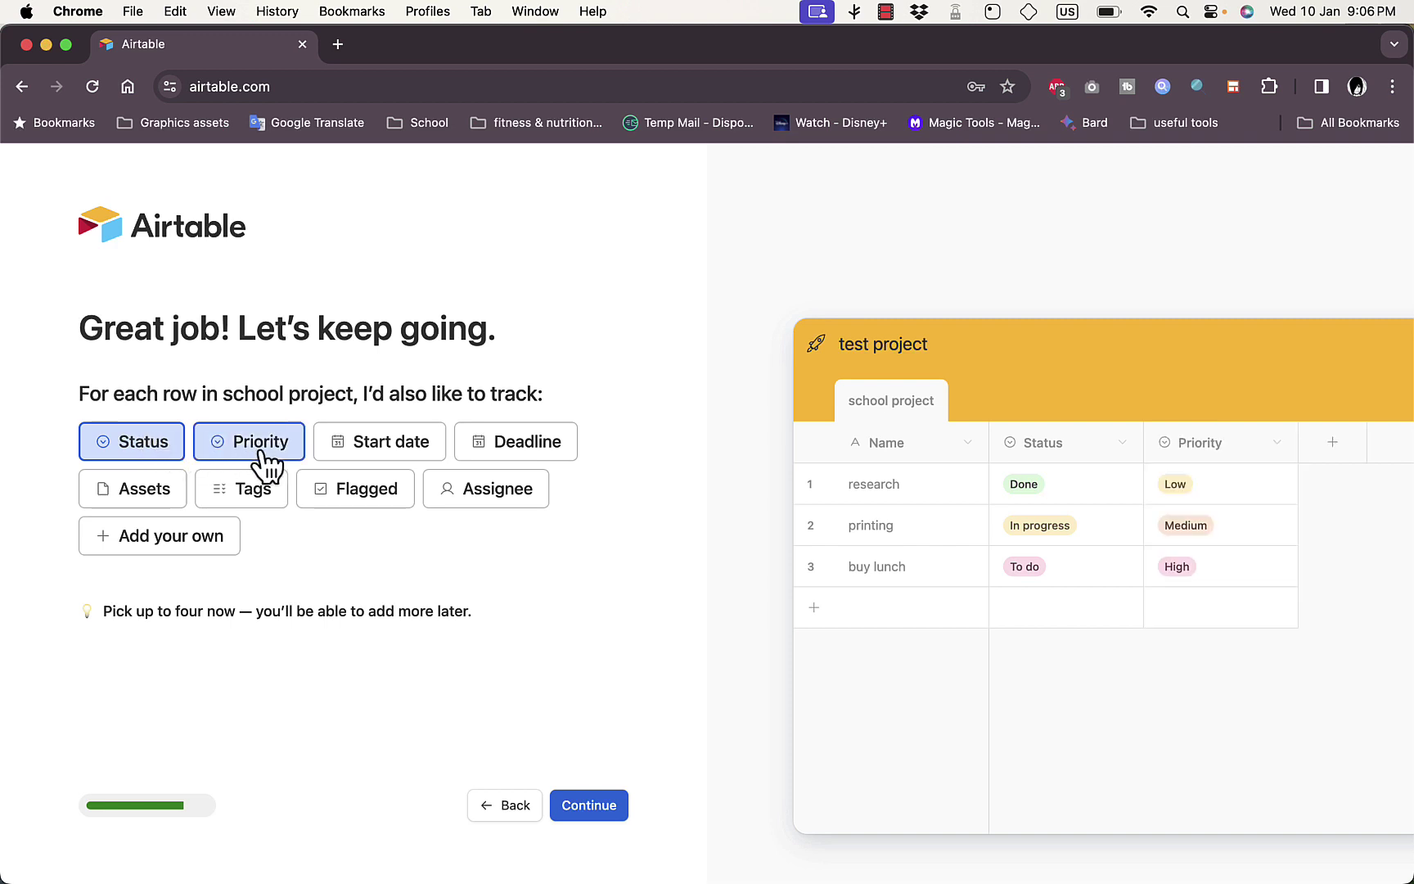
pyautogui.click(514, 448)
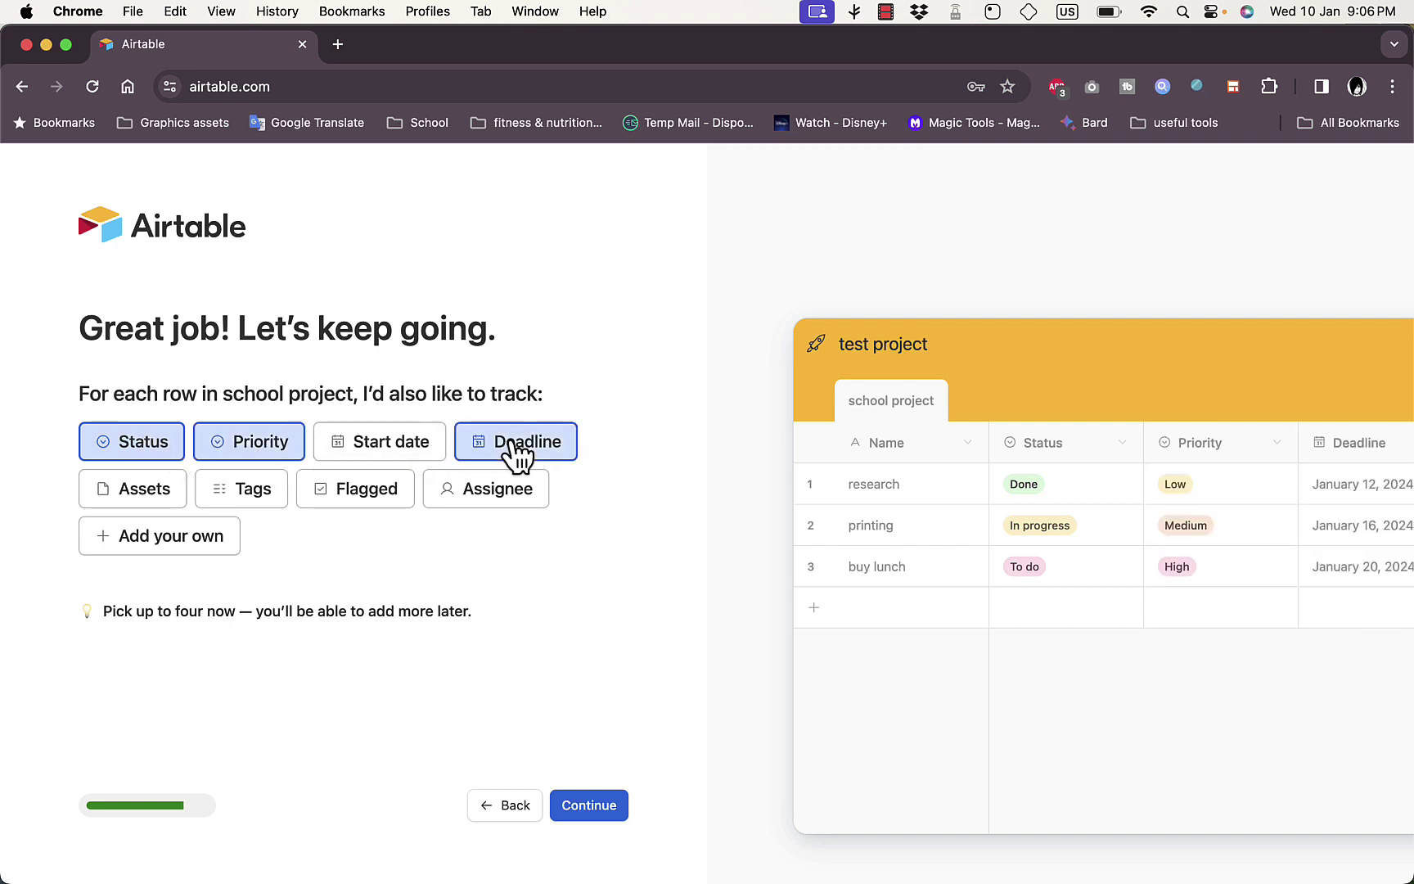
pyautogui.click(481, 493)
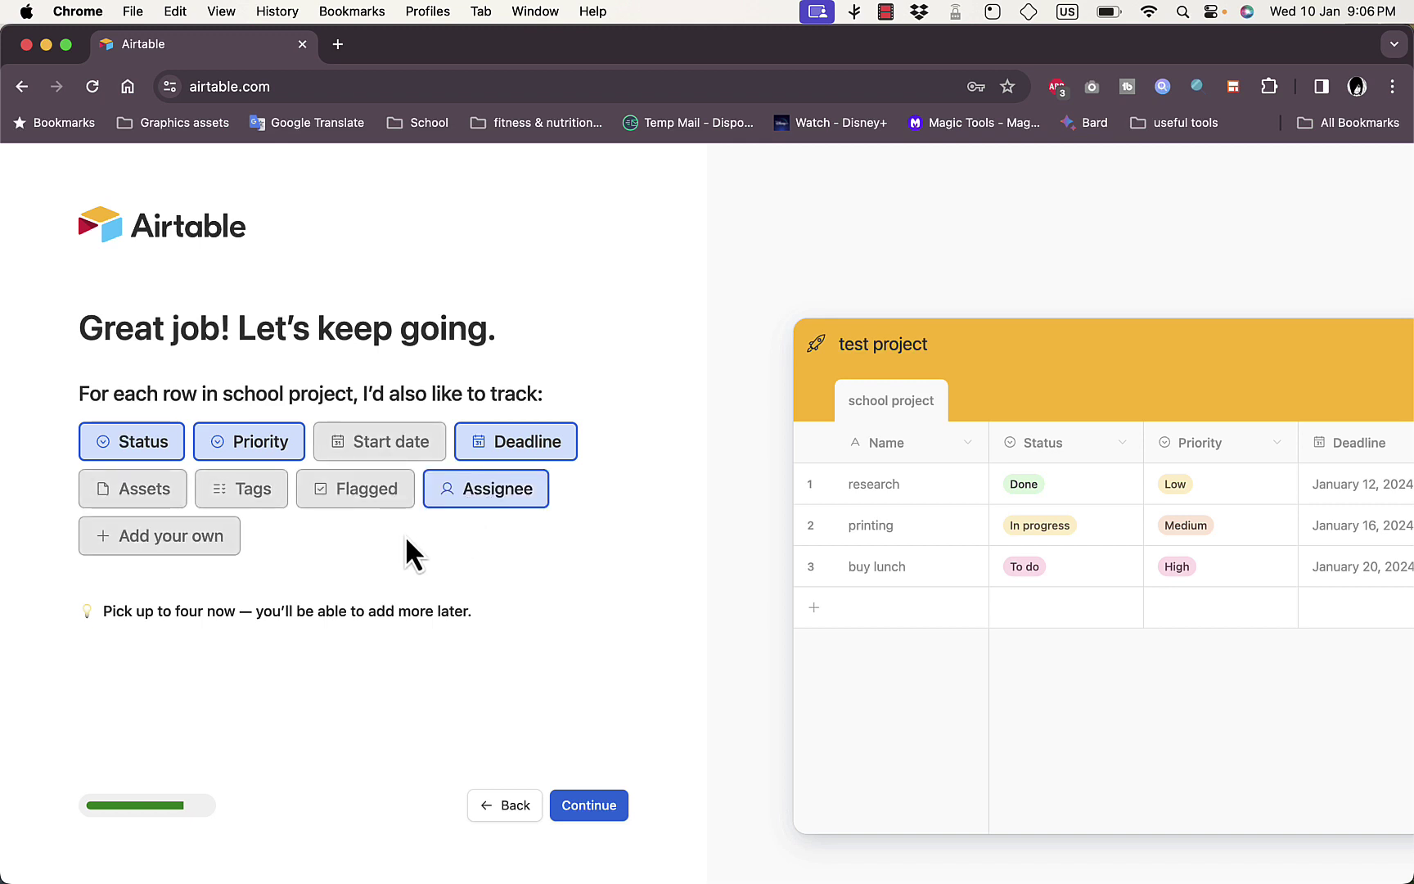
pyautogui.click(477, 495)
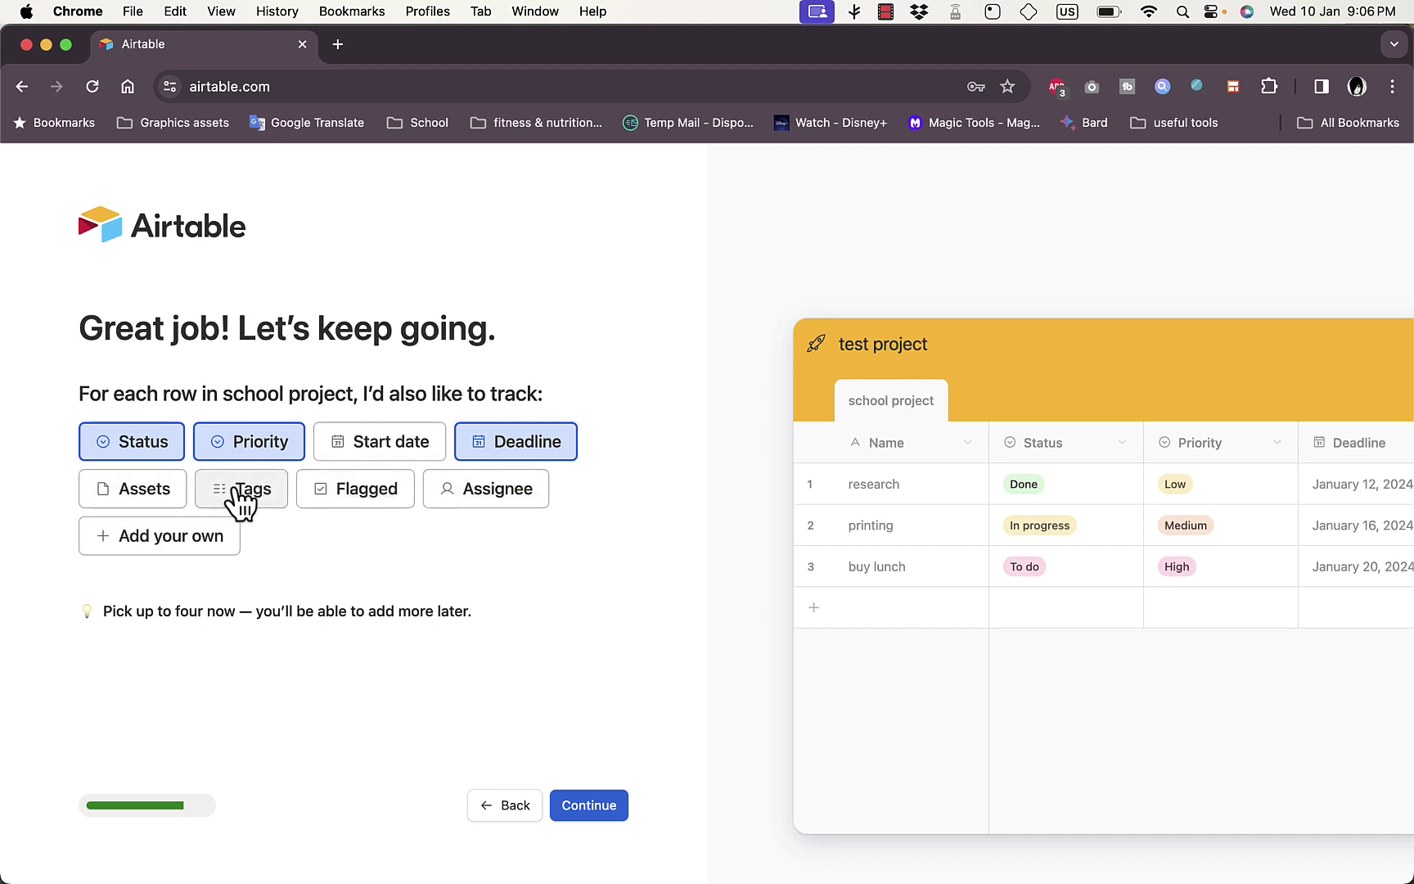
pyautogui.click(197, 538)
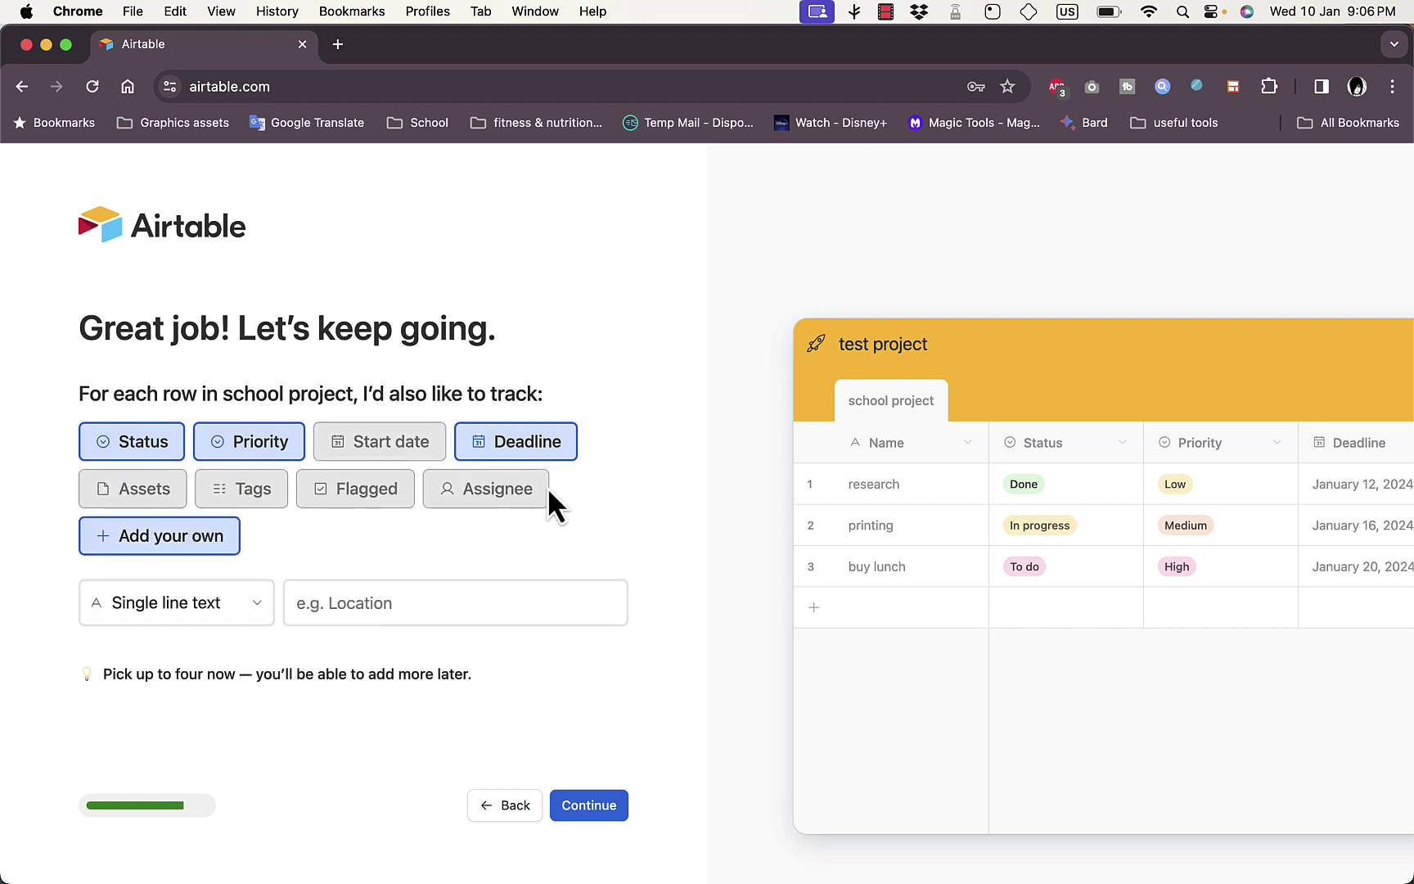
pyautogui.click(176, 542)
pyautogui.click(498, 494)
pyautogui.click(588, 806)
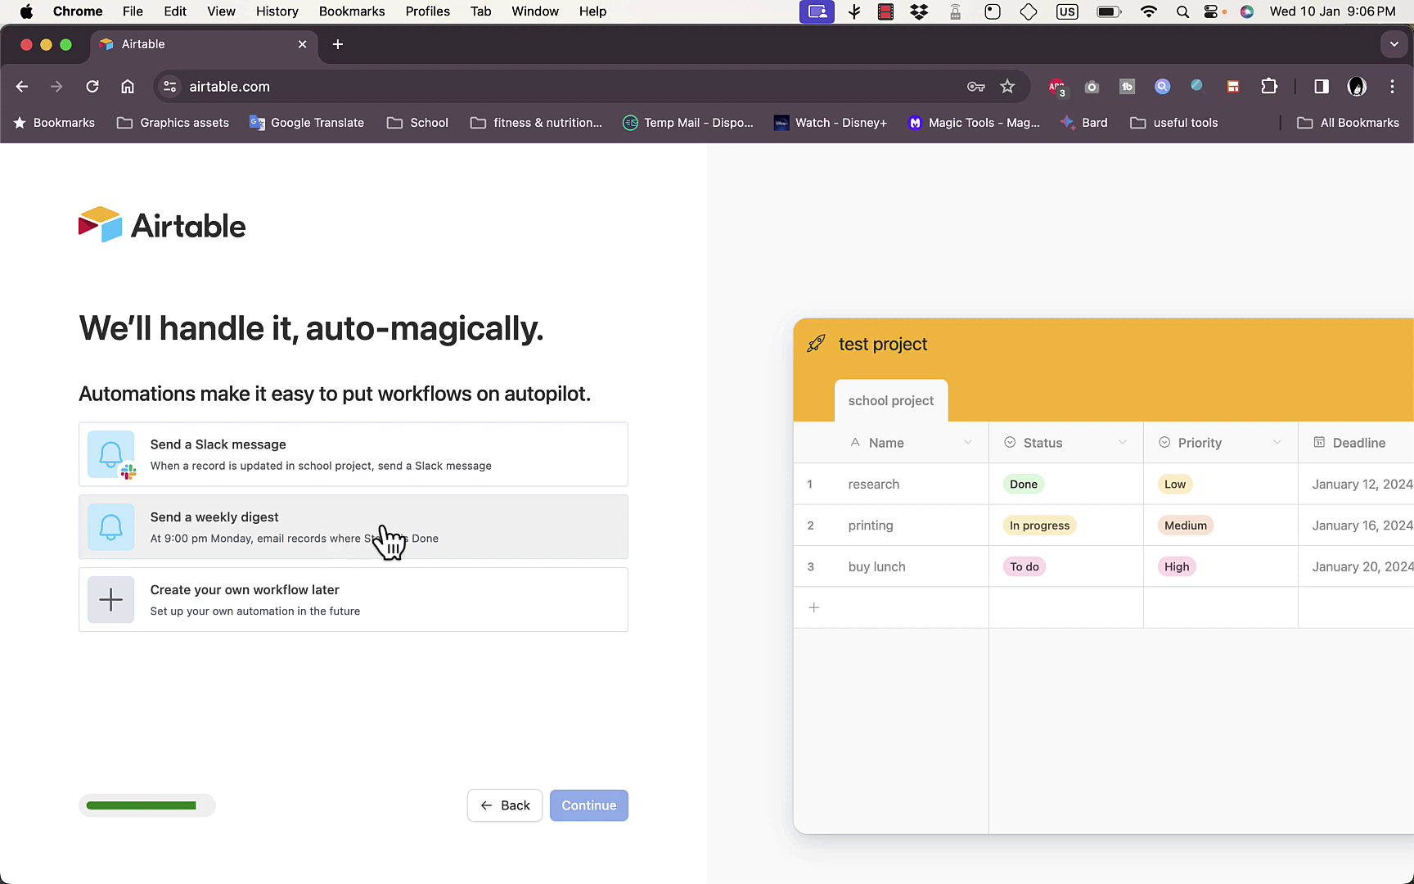
# Choose 'Create your own workflow later' on the automations step and continue
pyautogui.click(344, 626)
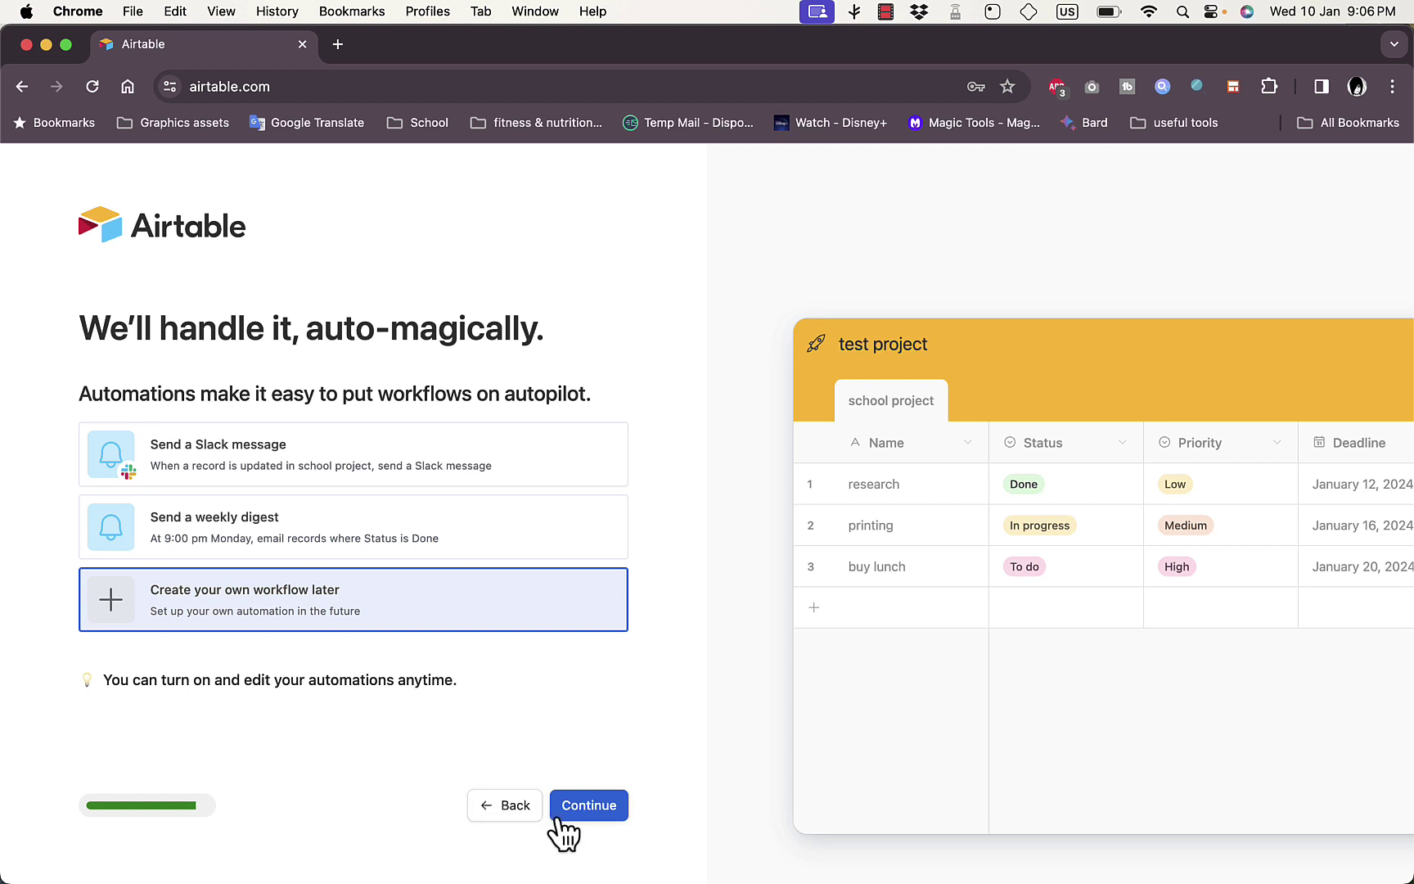
pyautogui.click(594, 816)
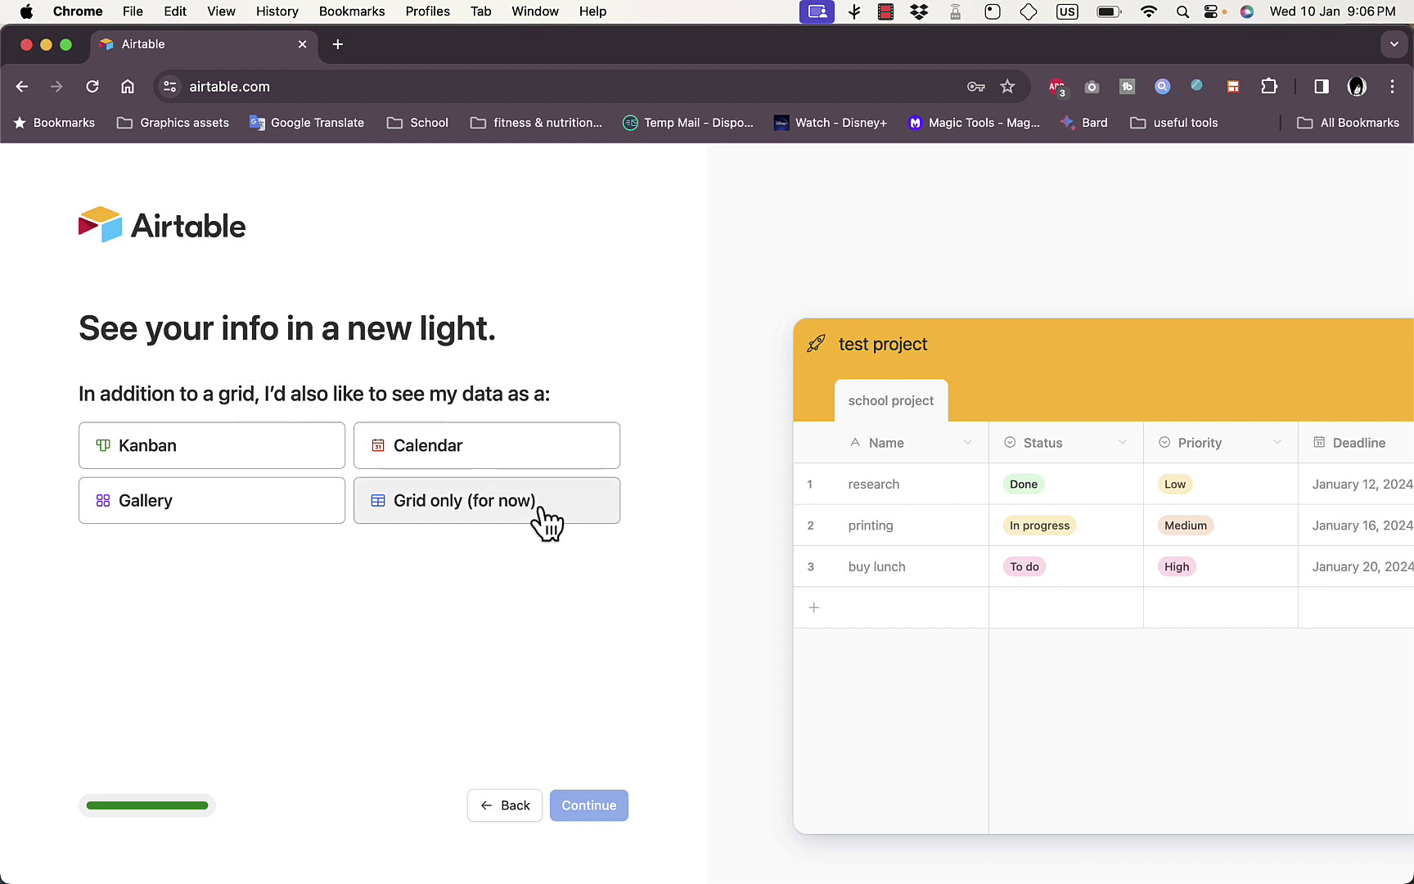
# After previewing Kanban, Calendar and Gallery, choose 'Grid only (for now)' and create the base
pyautogui.click(219, 460)
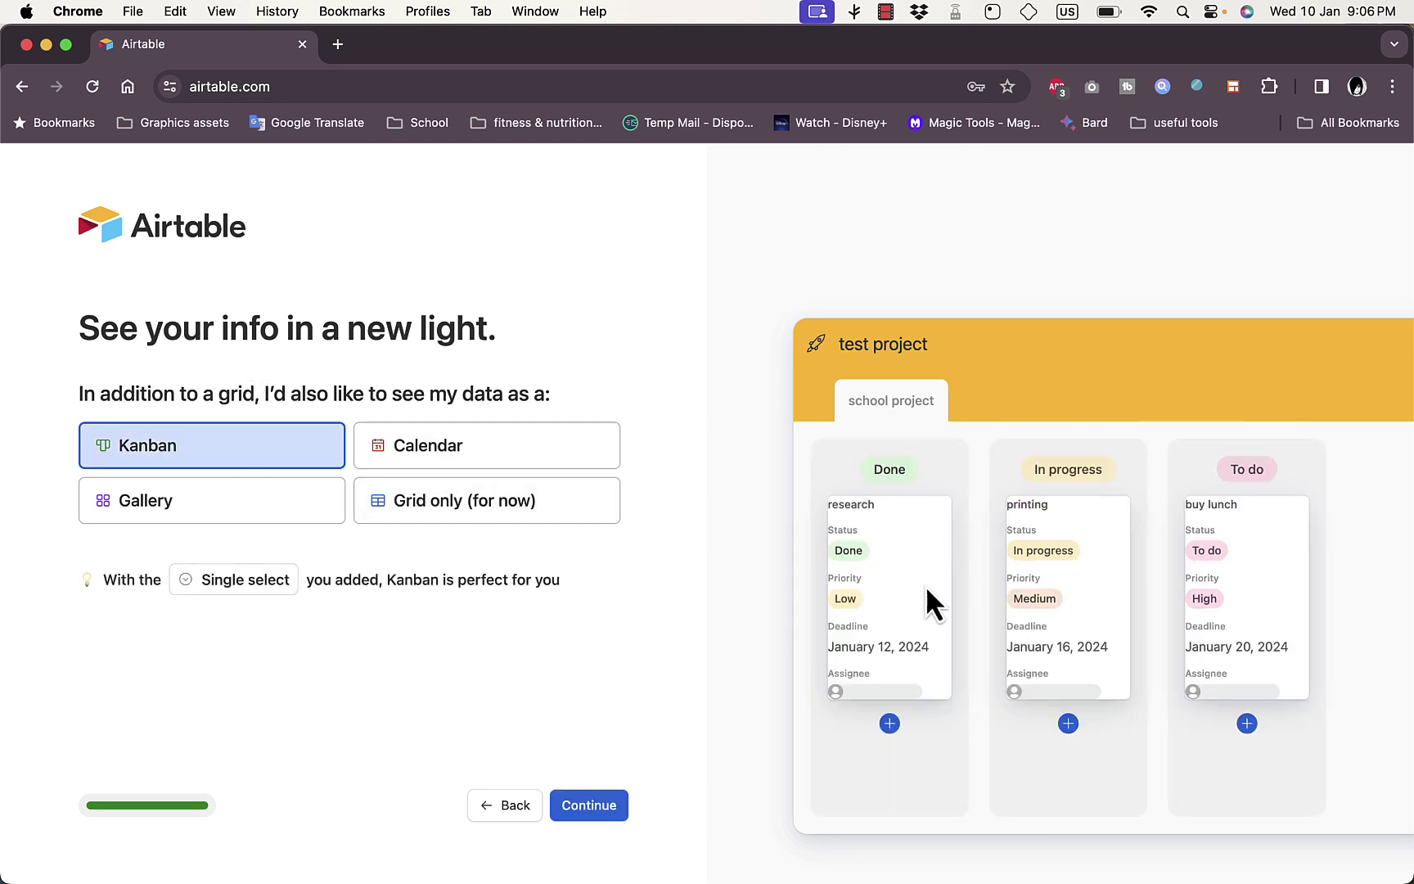
pyautogui.click(439, 446)
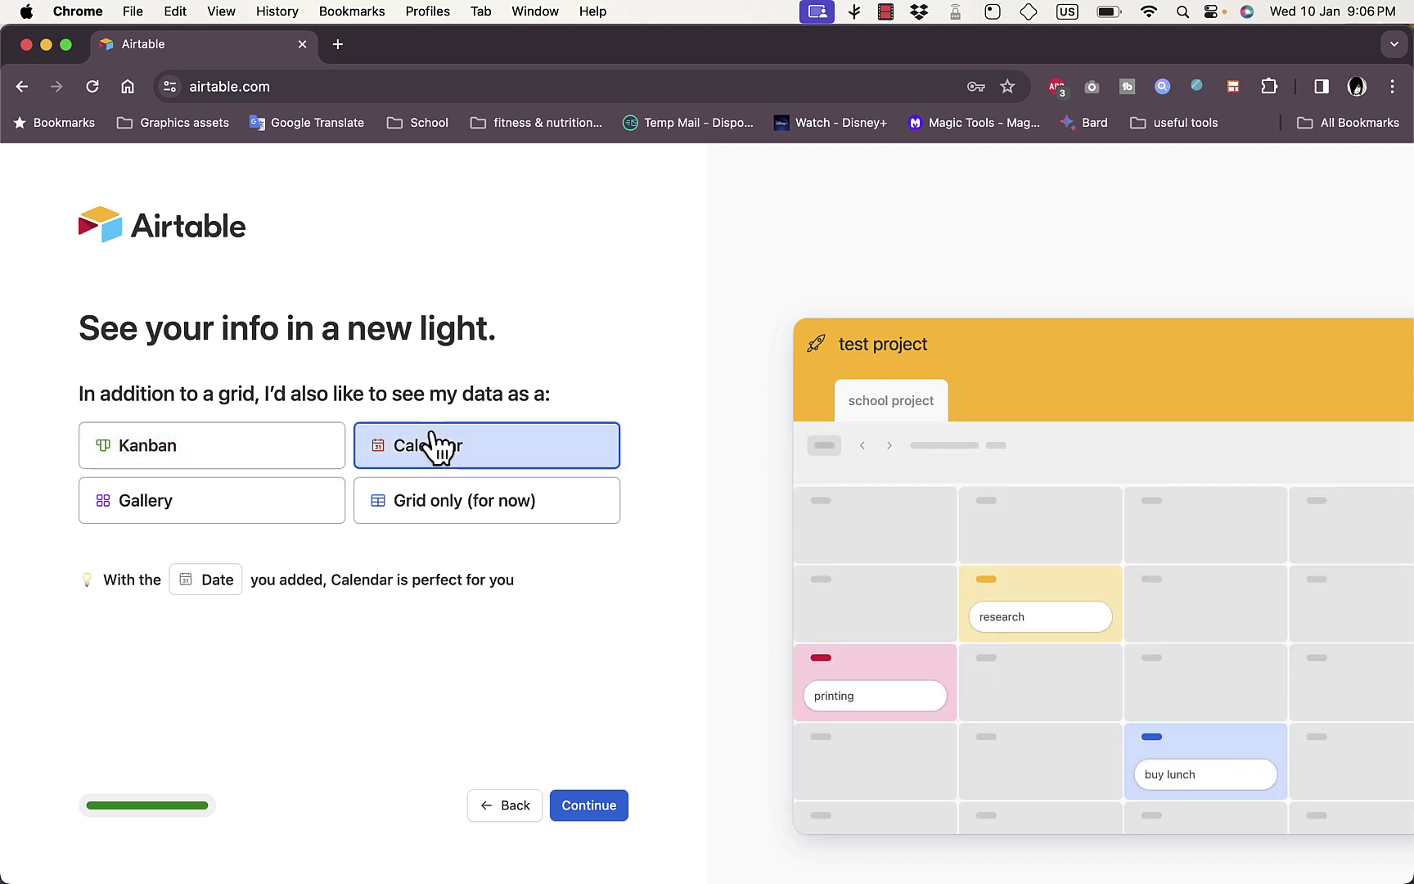
pyautogui.click(228, 517)
pyautogui.click(401, 517)
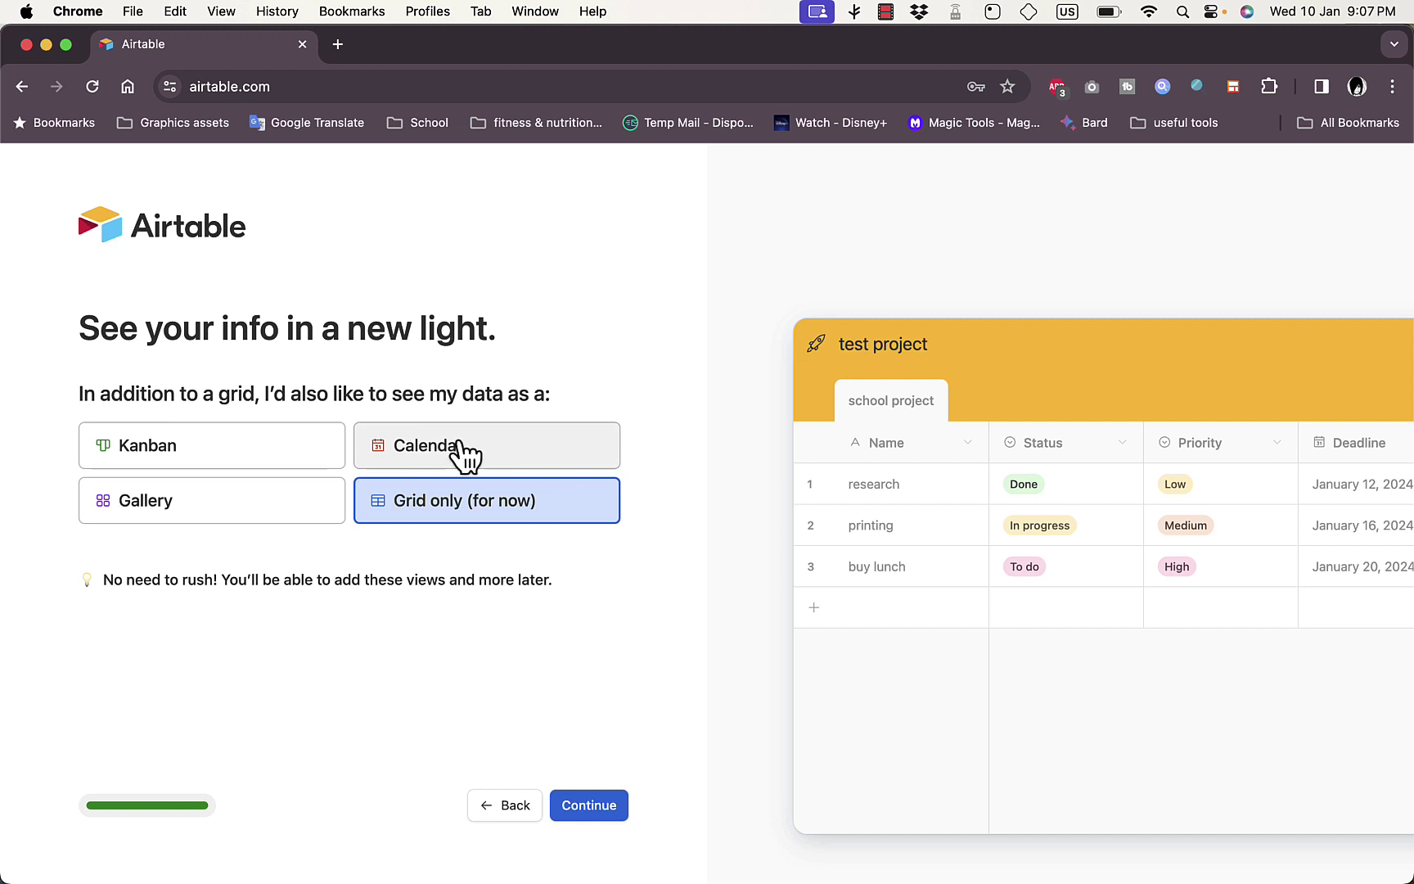
pyautogui.click(595, 804)
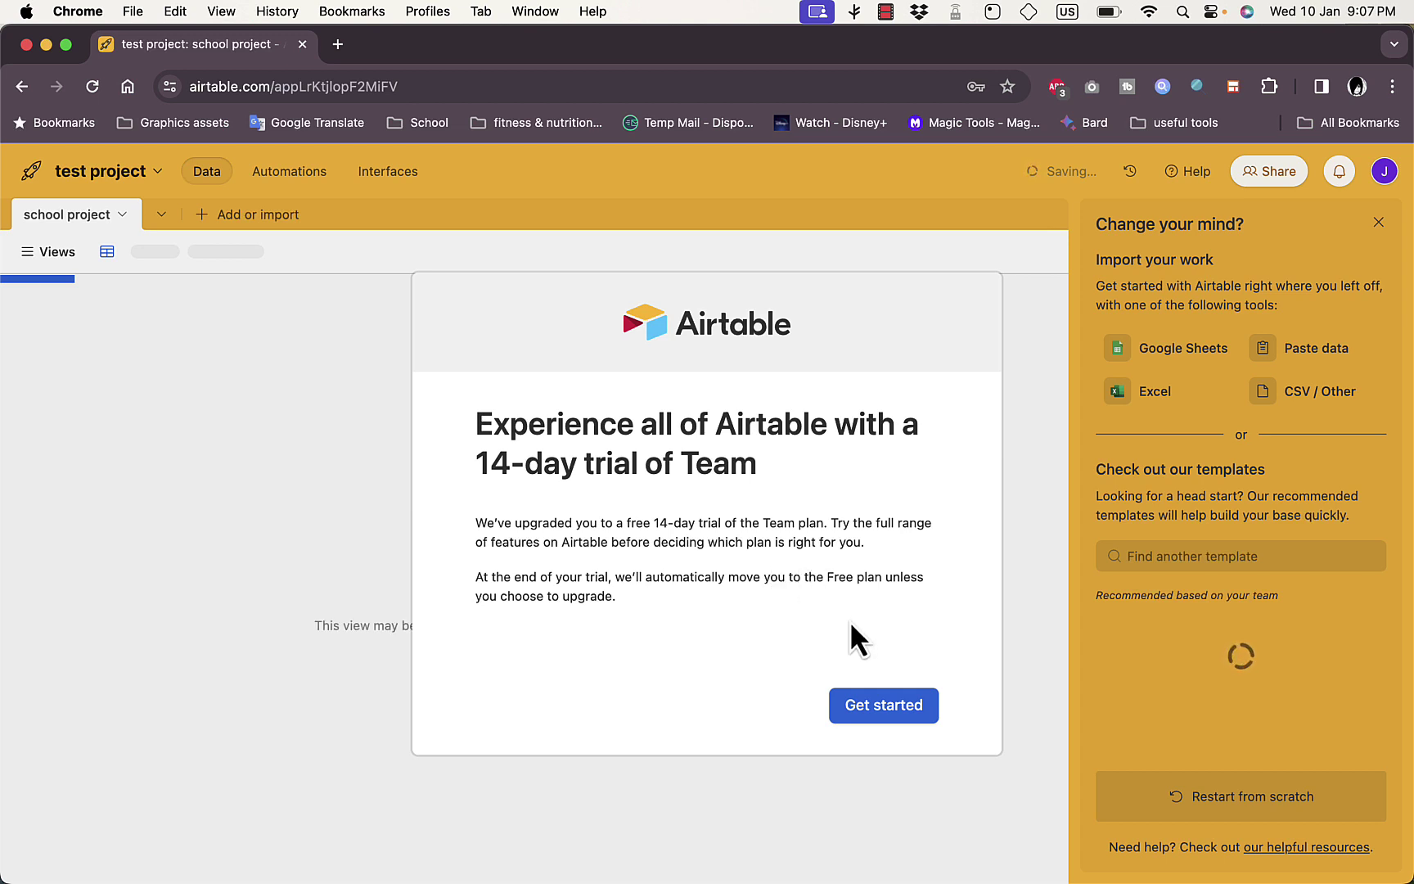
# Dismiss the trial notice, browse the Upgrade pricing plans, then return to the base
pyautogui.click(891, 709)
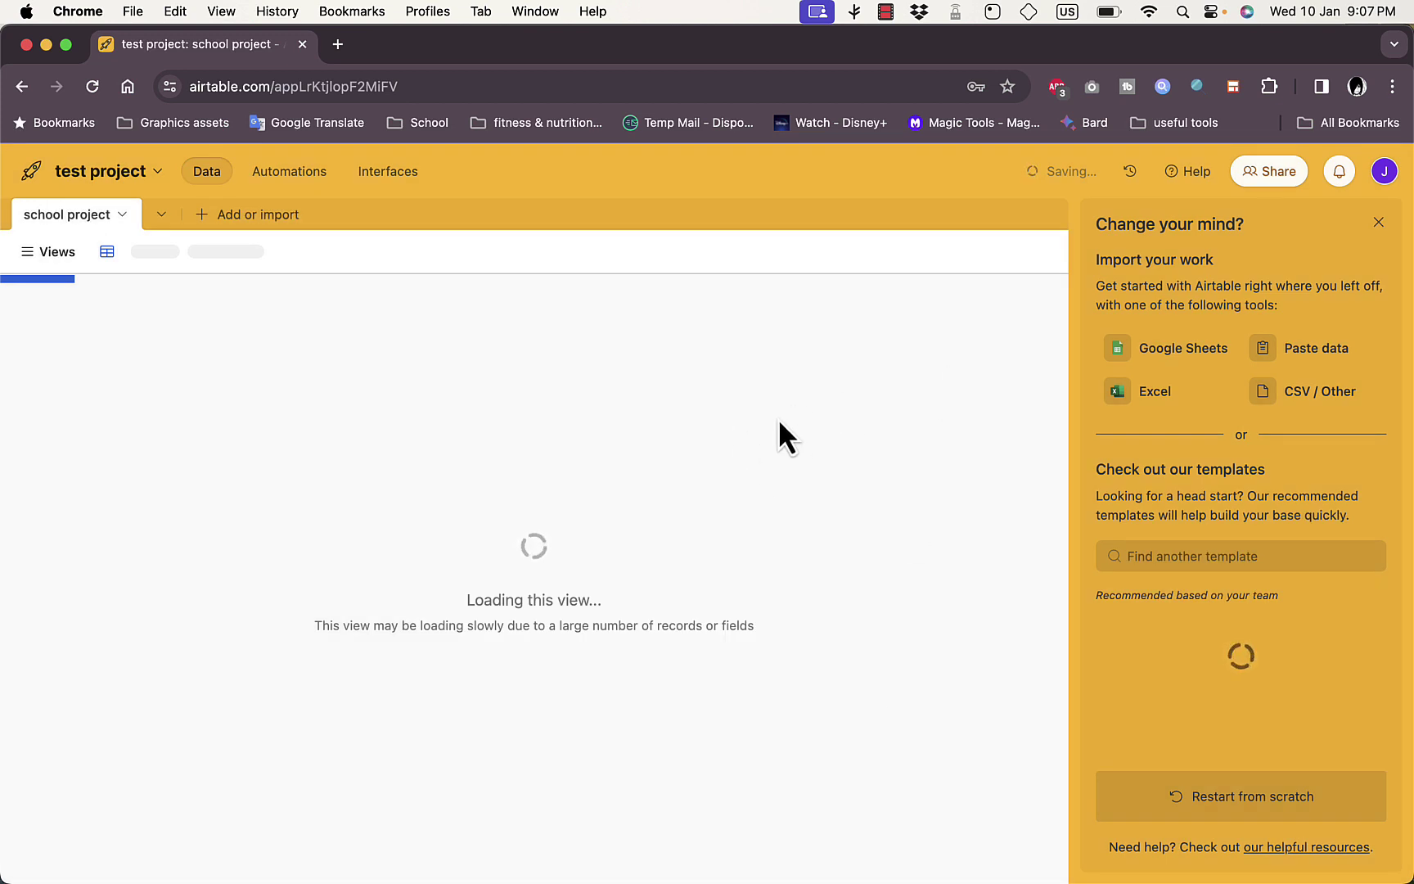
pyautogui.click(1383, 173)
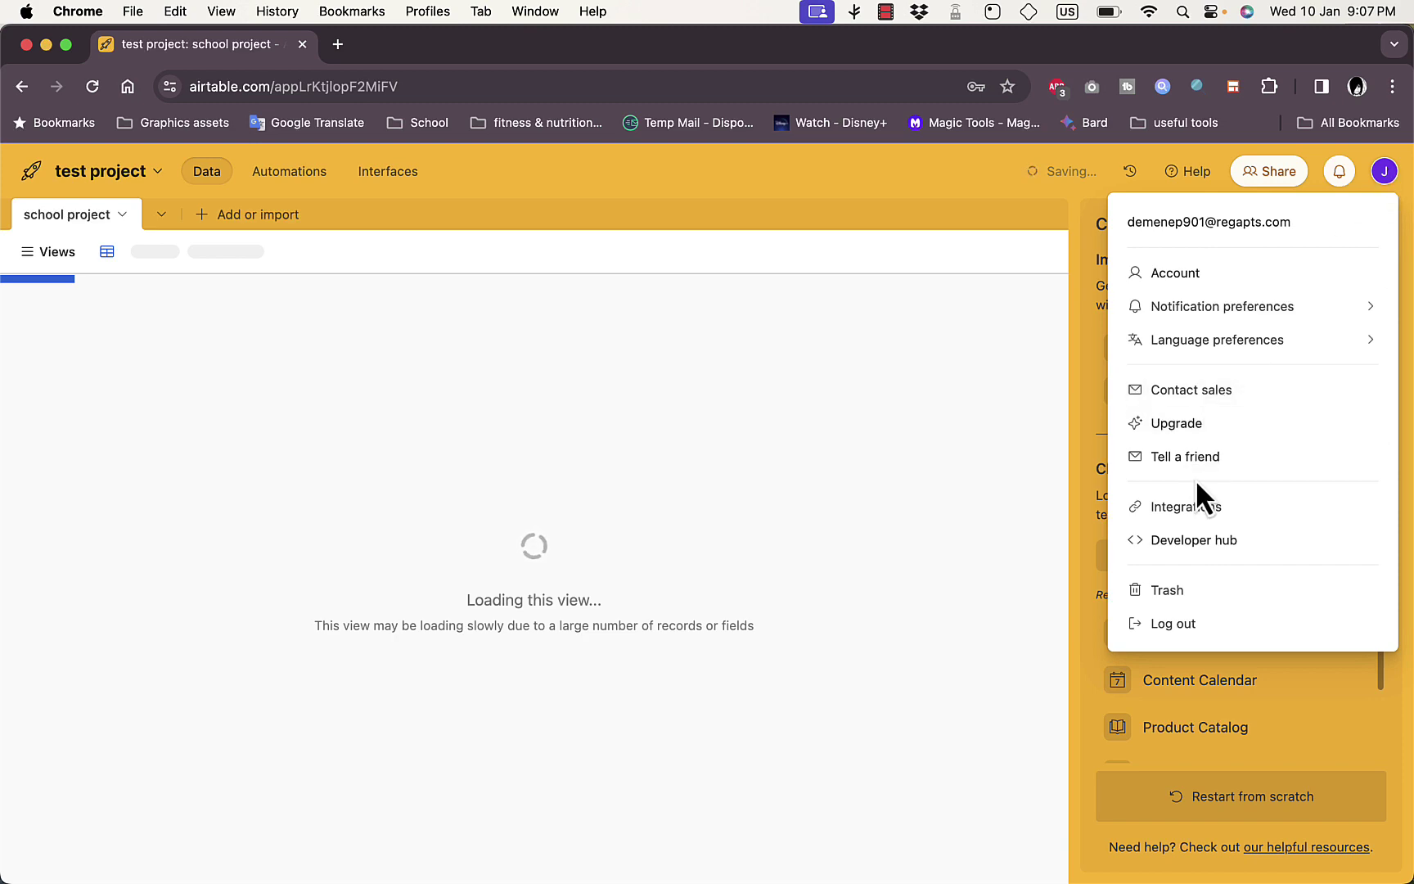
pyautogui.click(1186, 432)
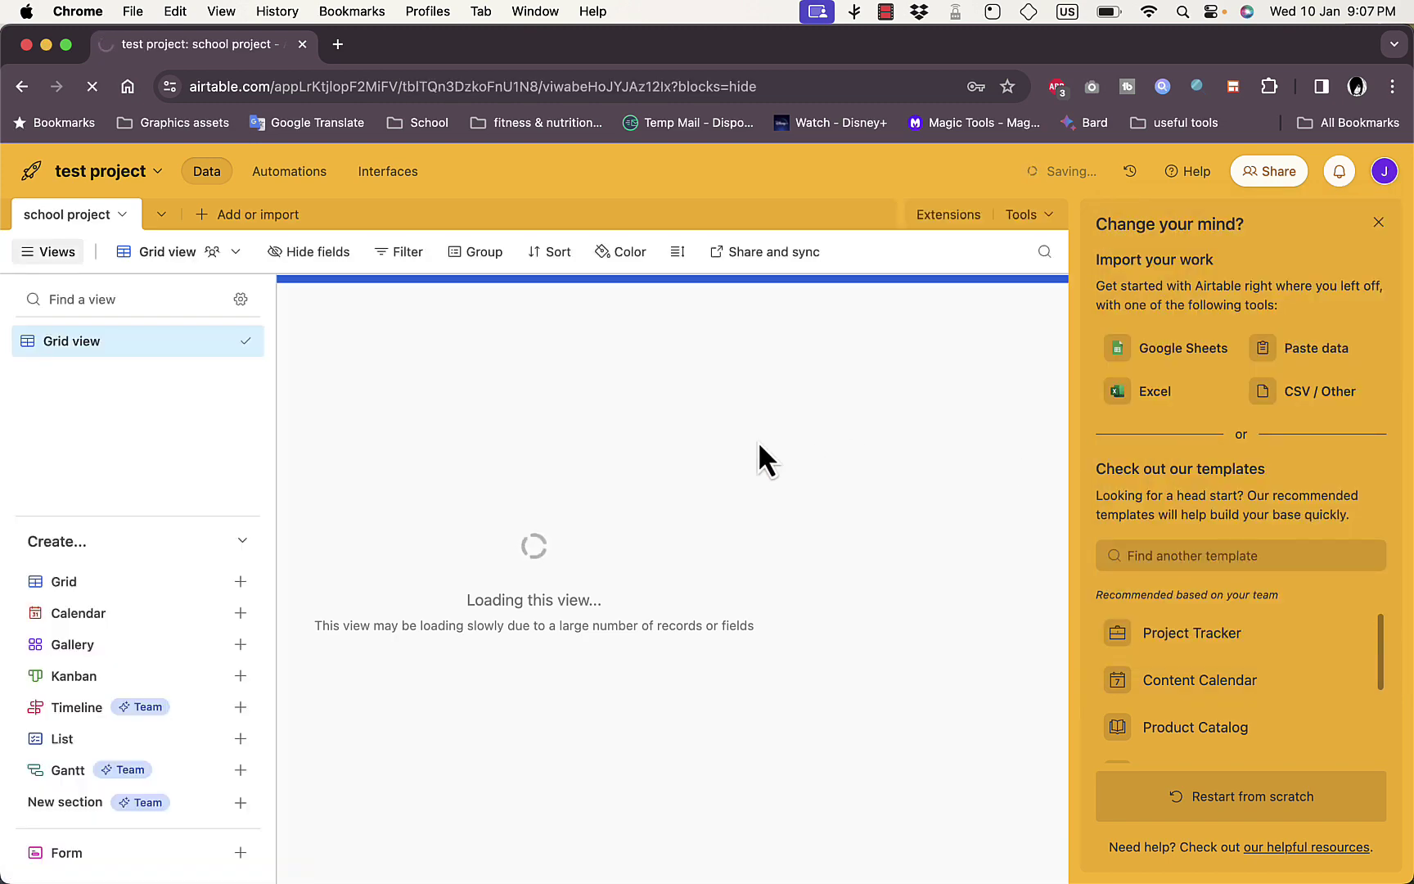
pyautogui.scroll(-2, 710, 442)
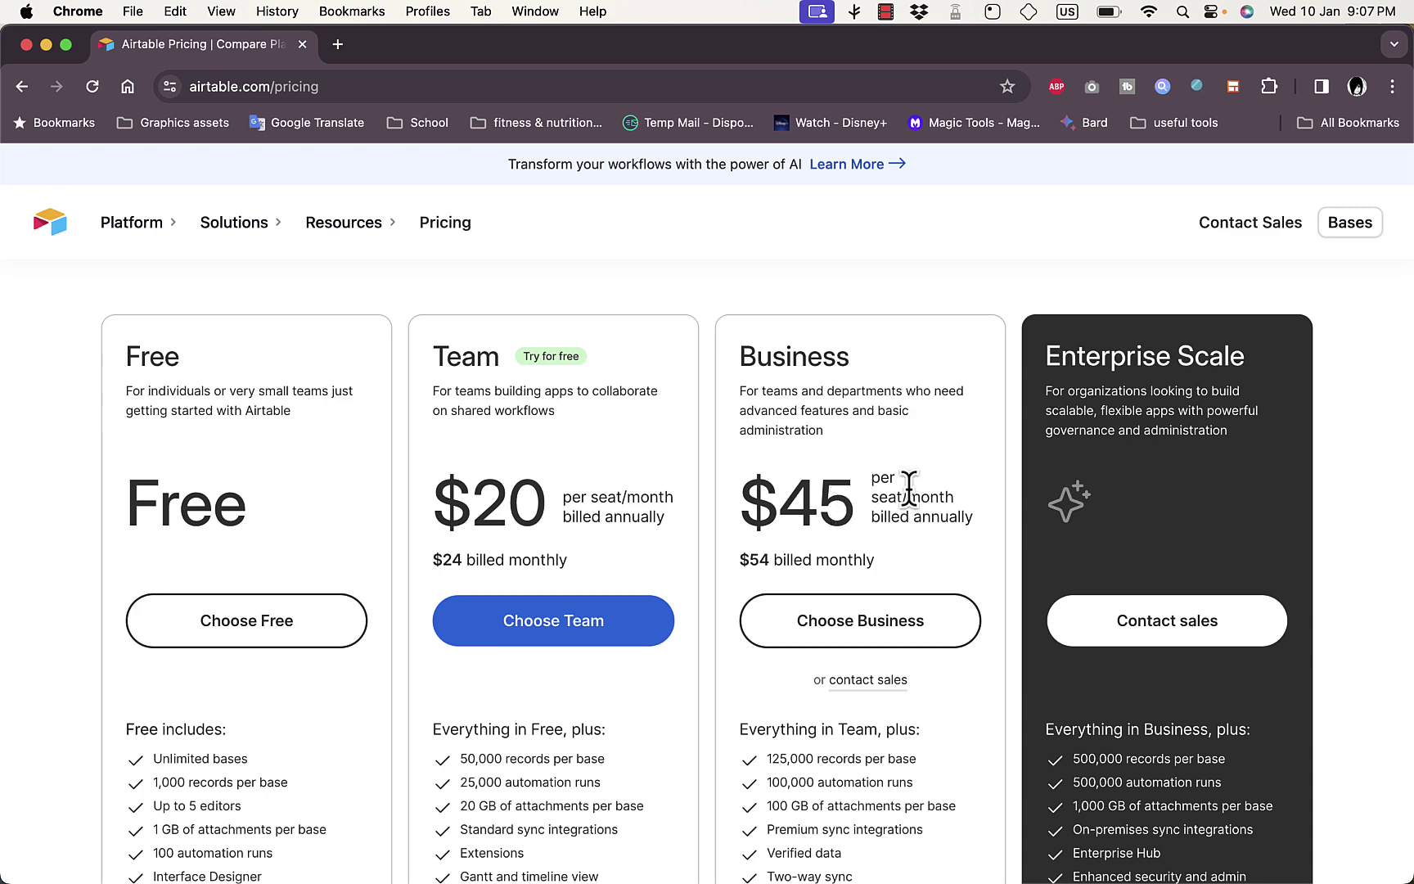
pyautogui.scroll(-2, 309, 471)
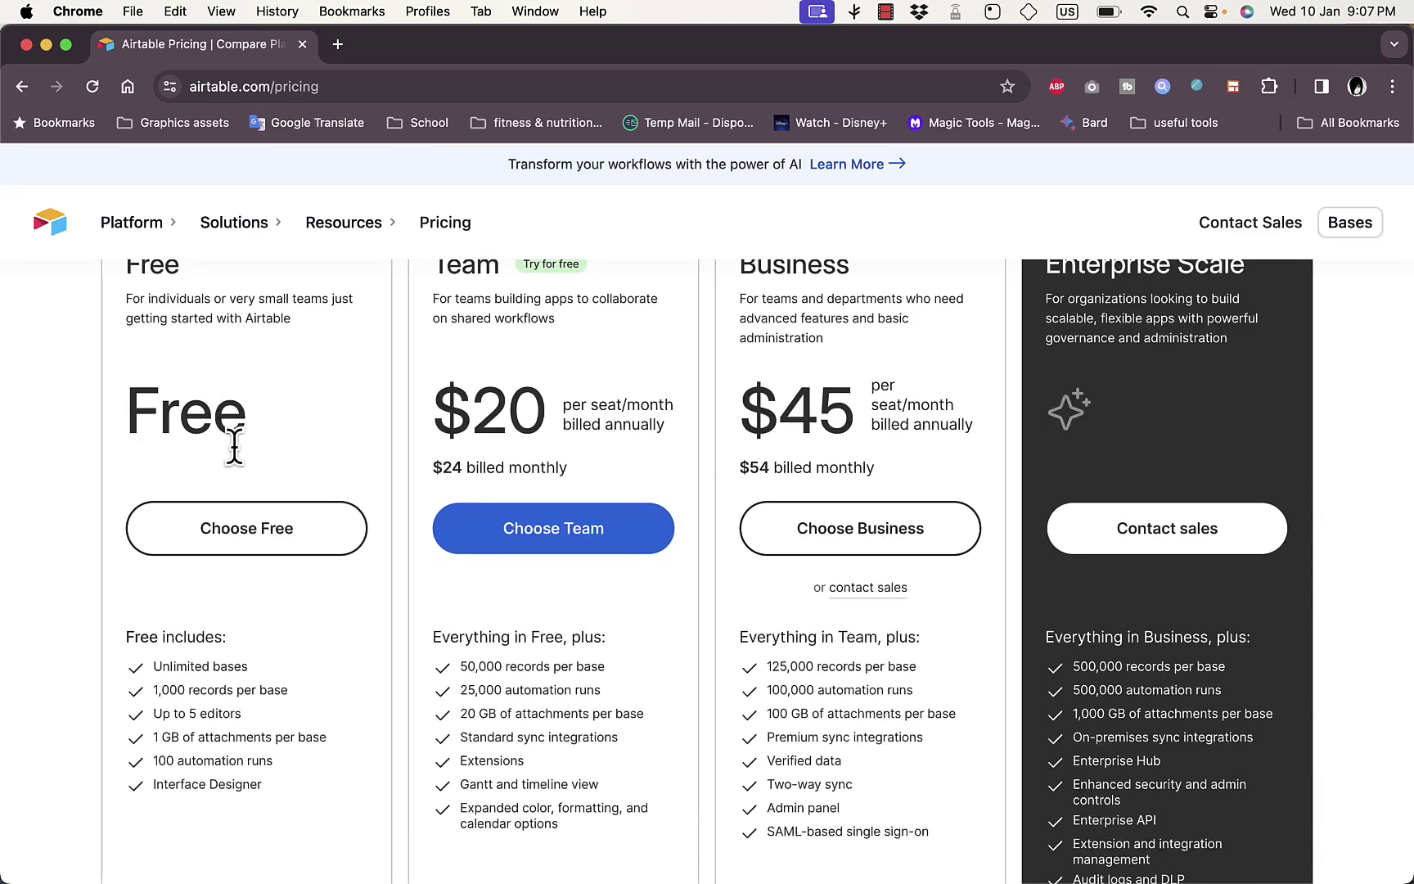
pyautogui.scroll(-10, 288, 539)
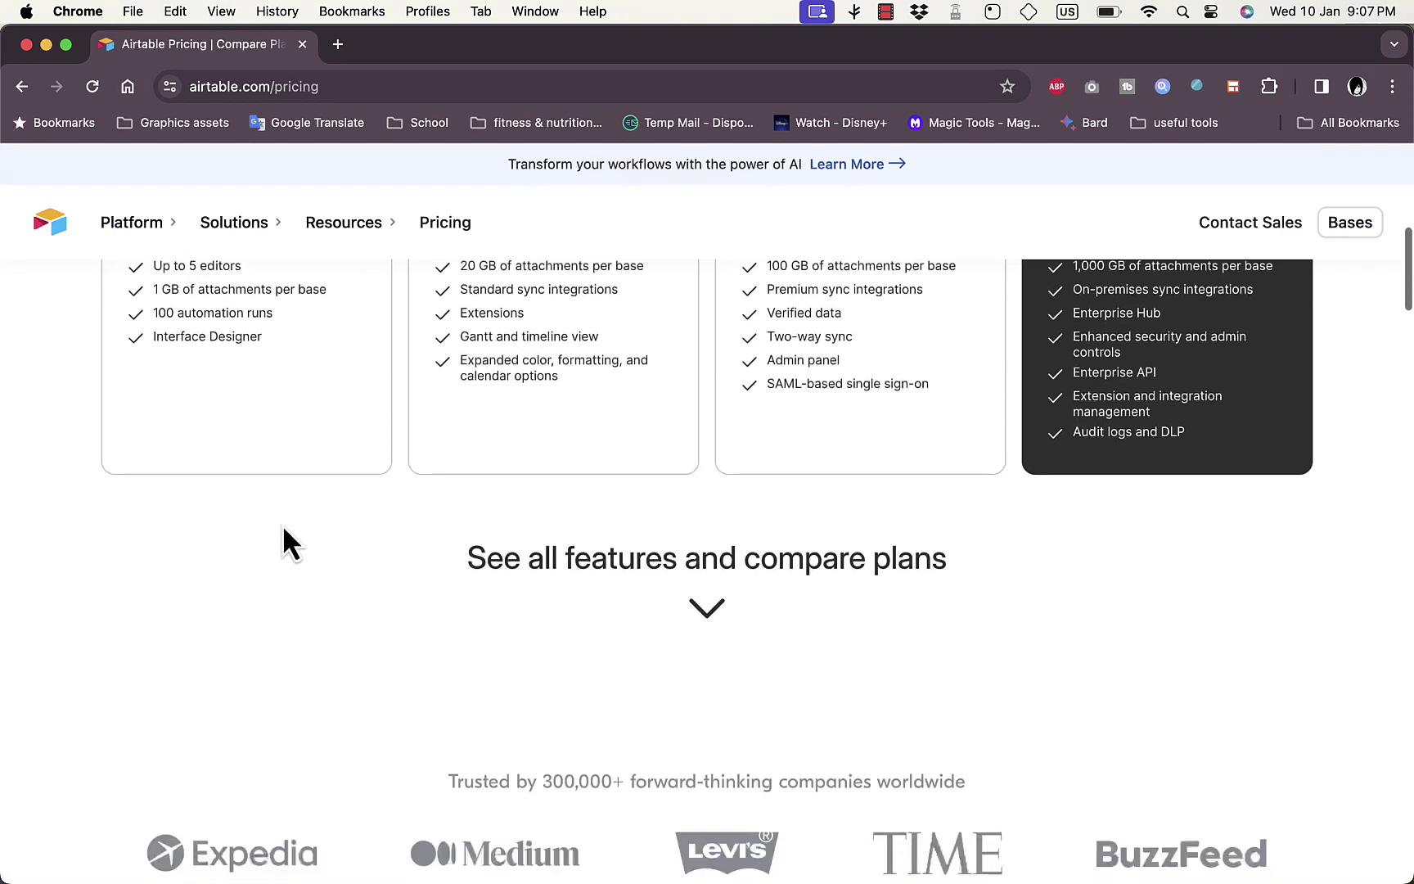
pyautogui.scroll(6, 288, 540)
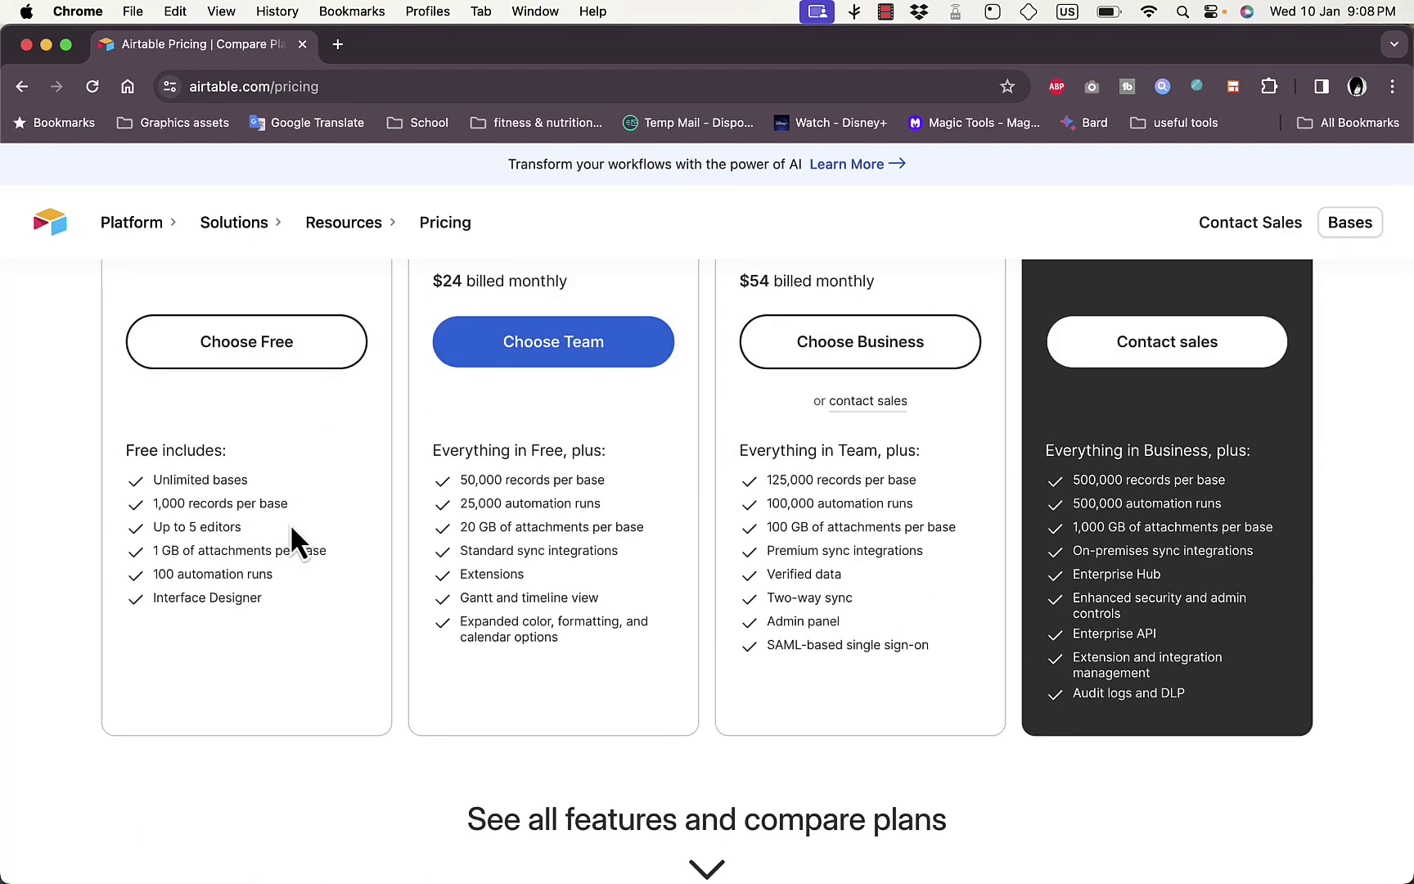
pyautogui.scroll(10, 559, 488)
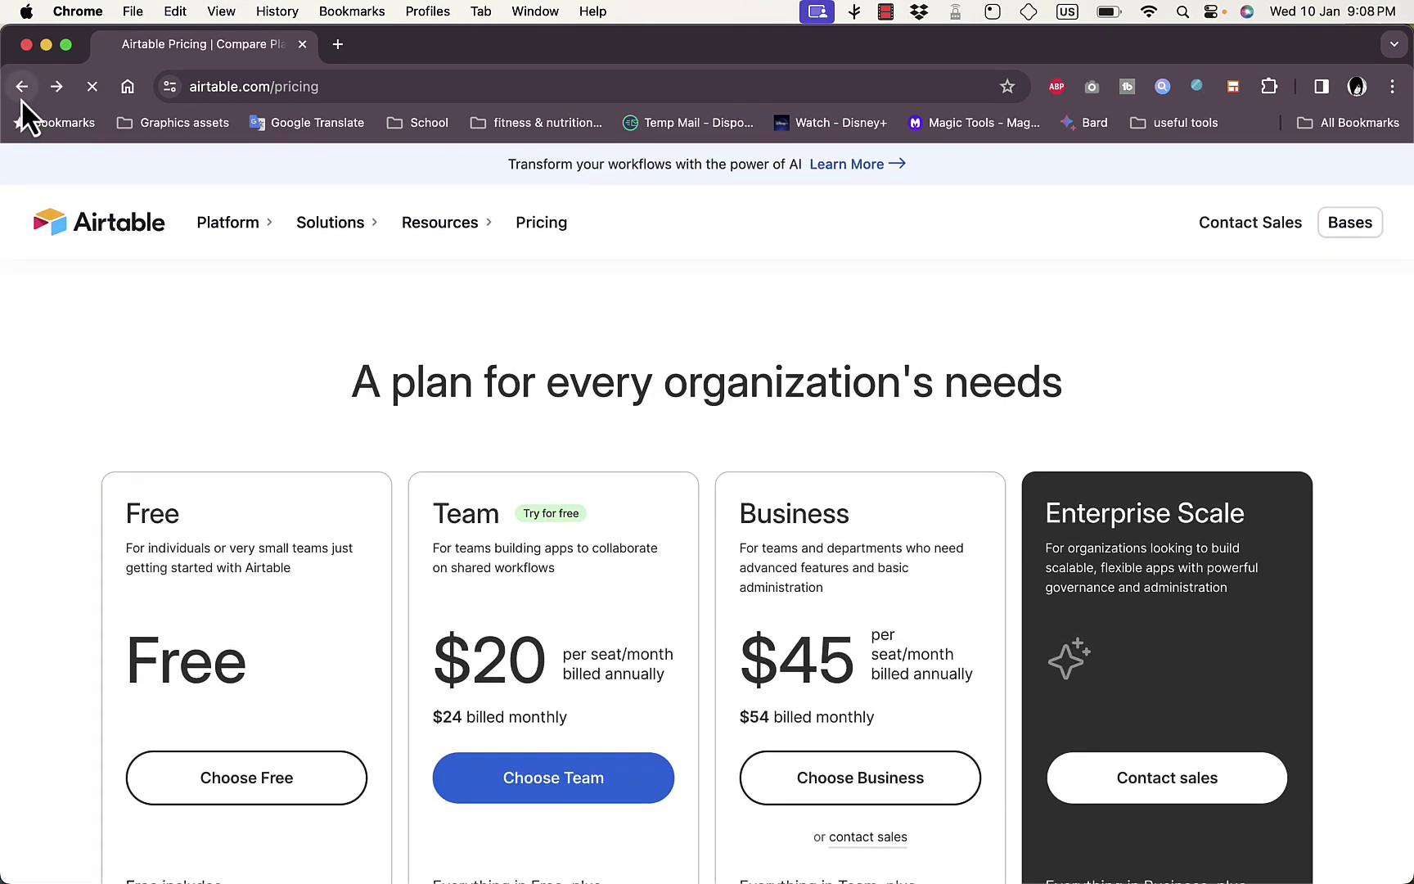
pyautogui.click(21, 86)
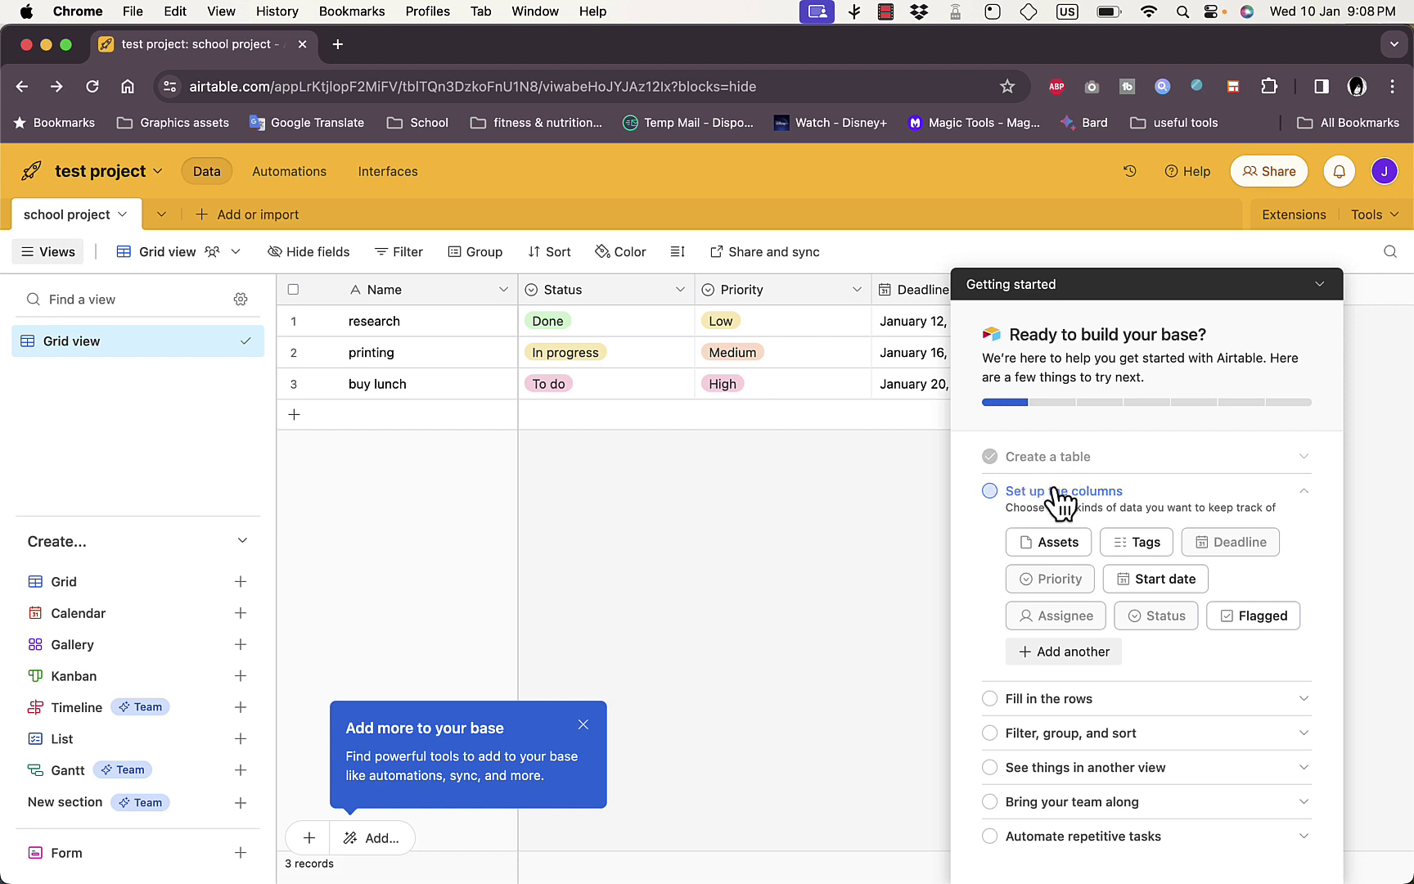
# Toggle the column and row suggestions in Getting started, then minimise the checklist
pyautogui.click(988, 507)
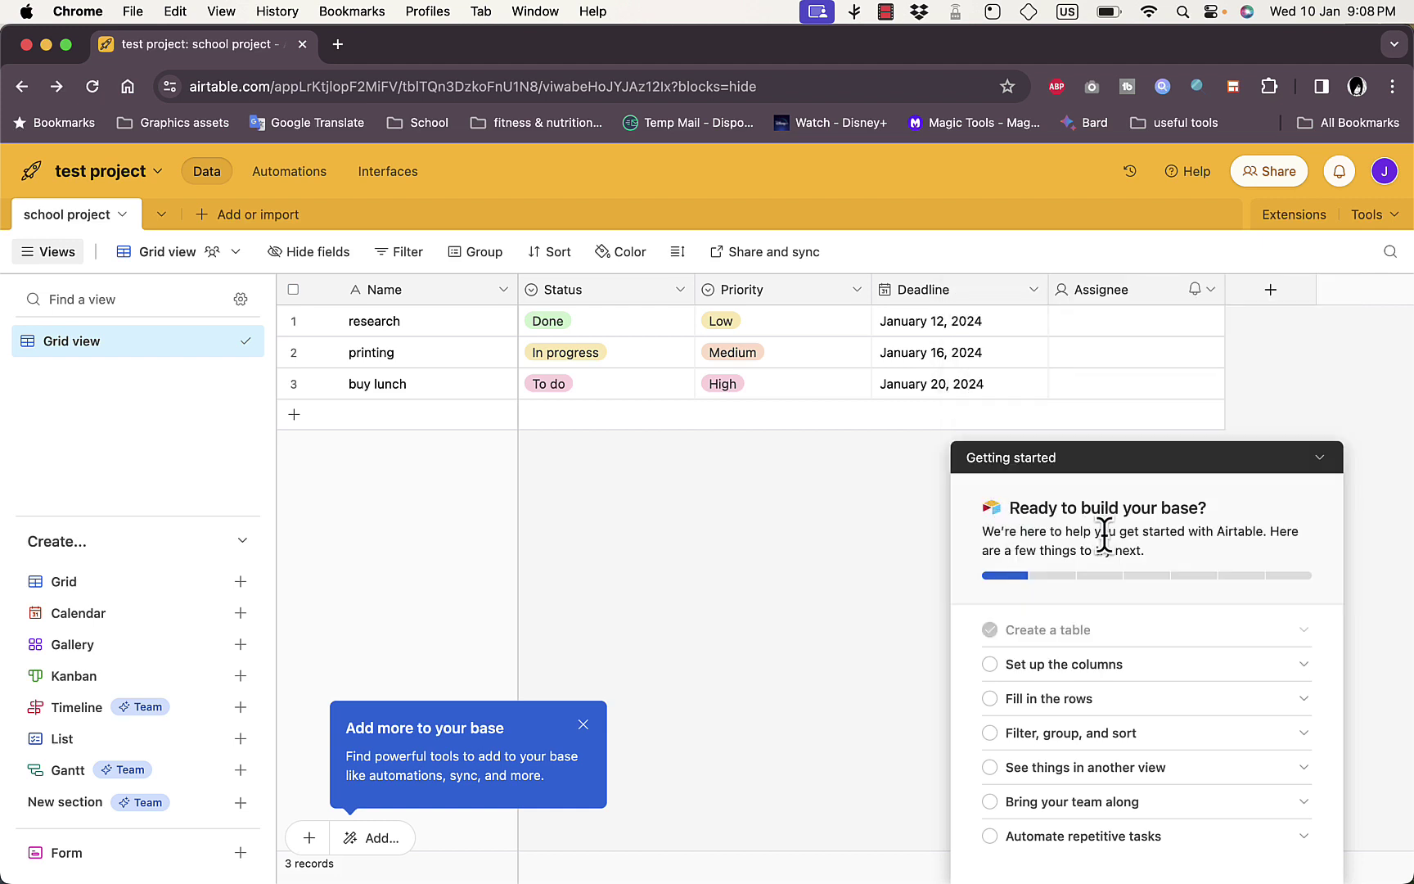
pyautogui.click(1111, 663)
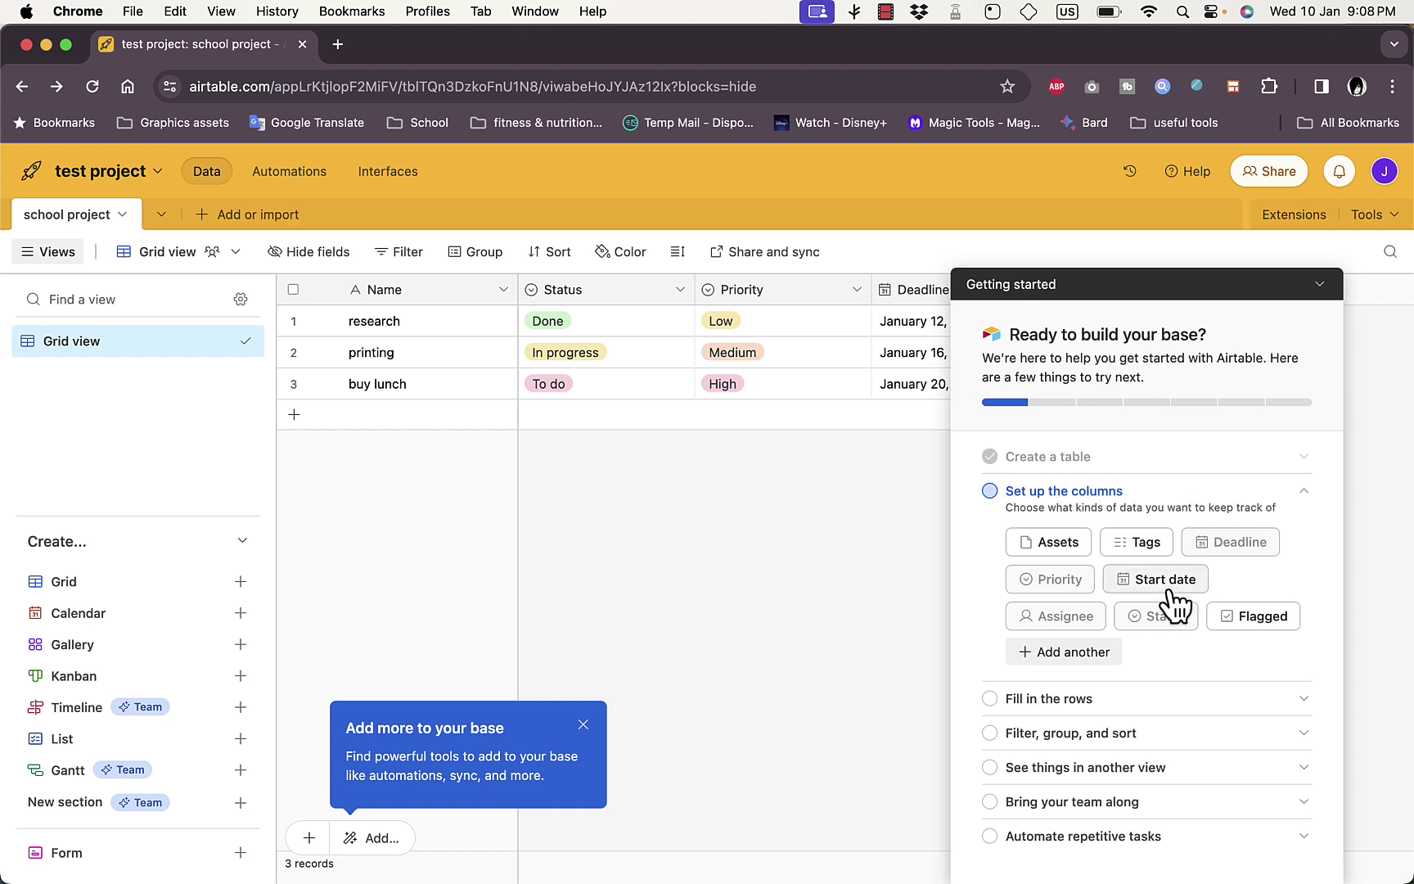
pyautogui.click(995, 699)
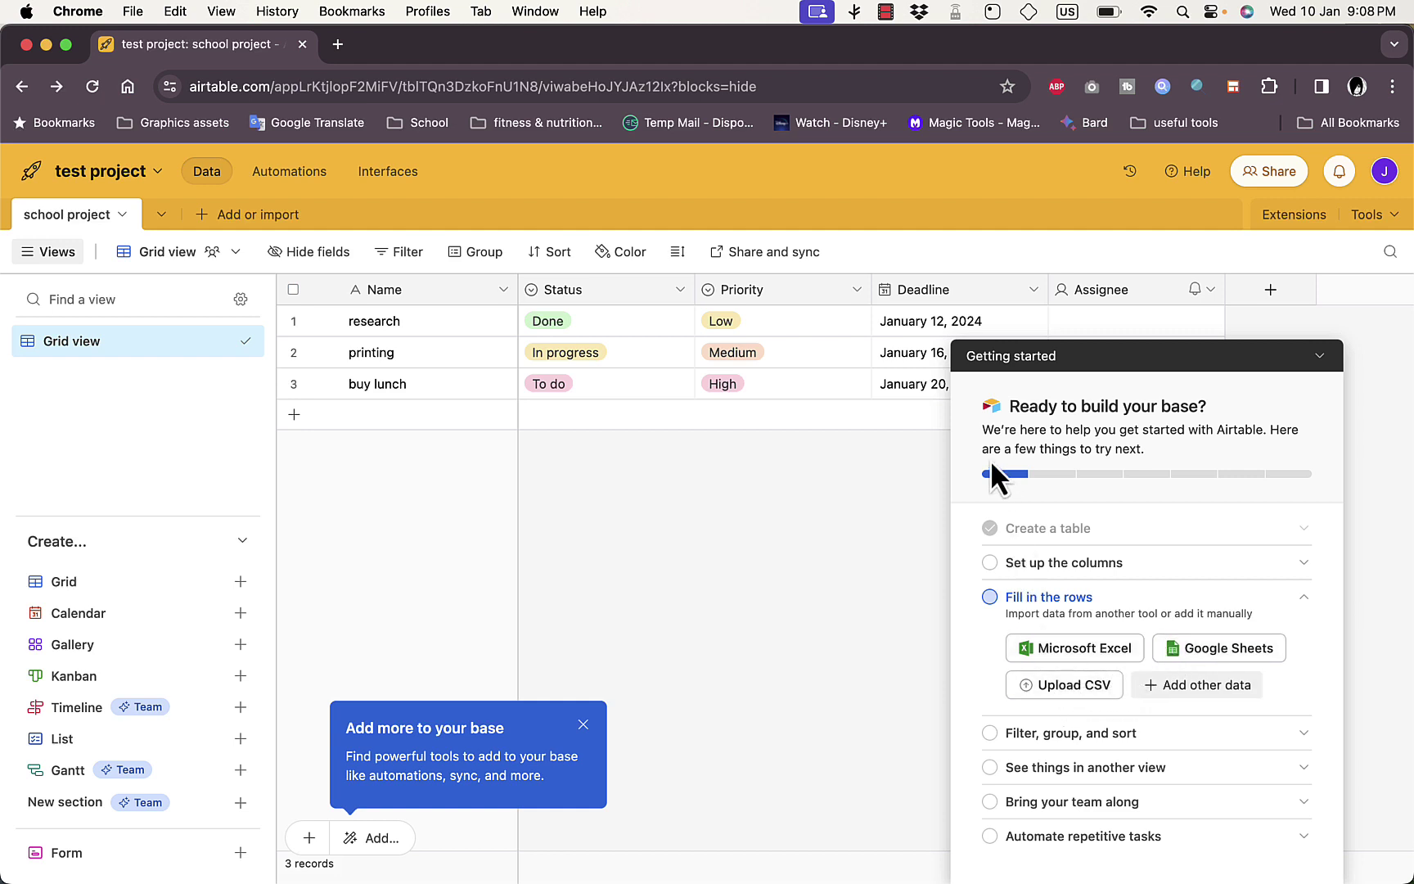
pyautogui.click(1314, 360)
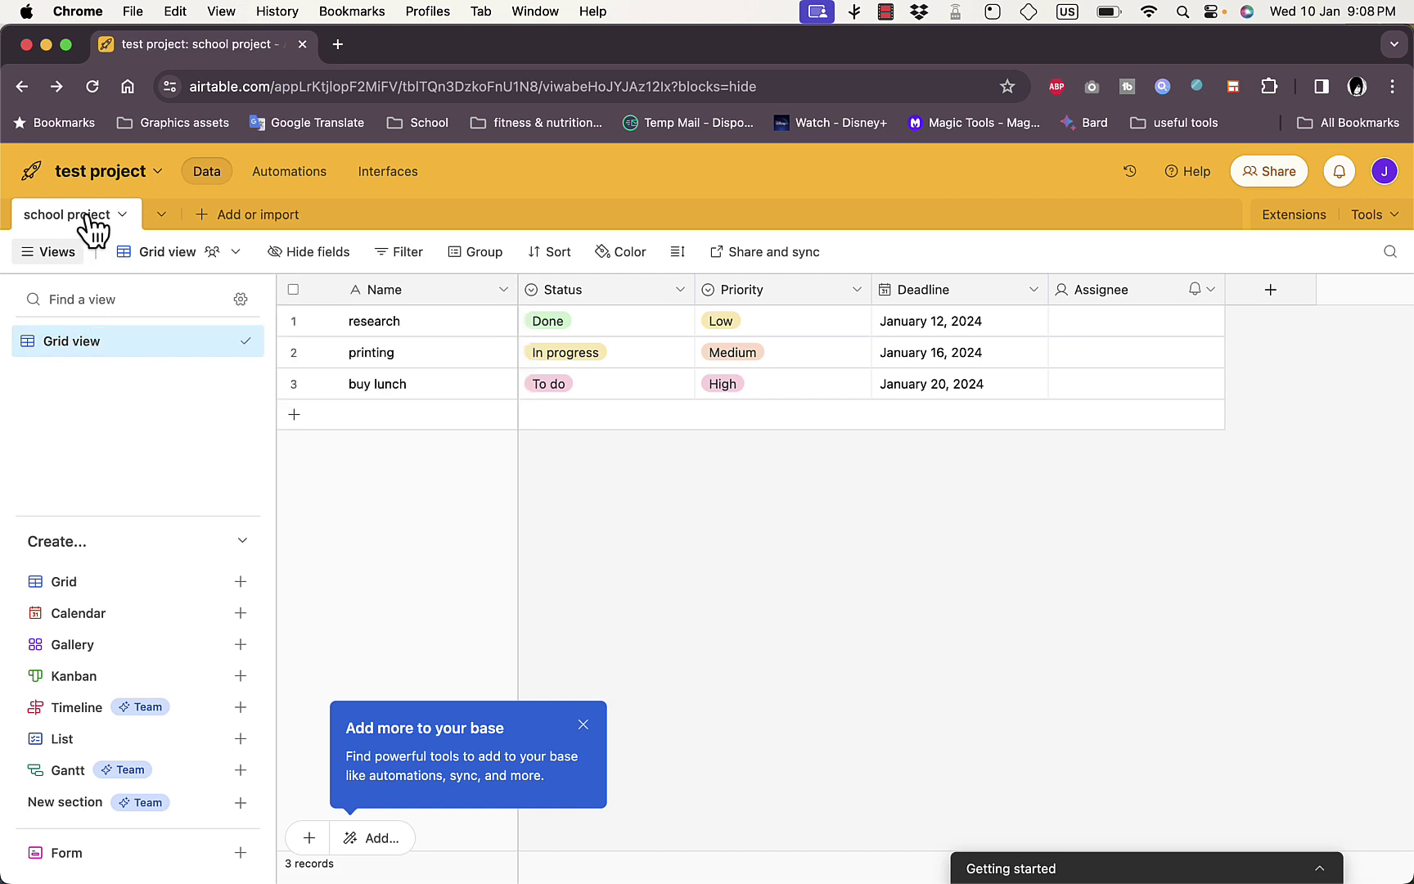
pyautogui.click(124, 219)
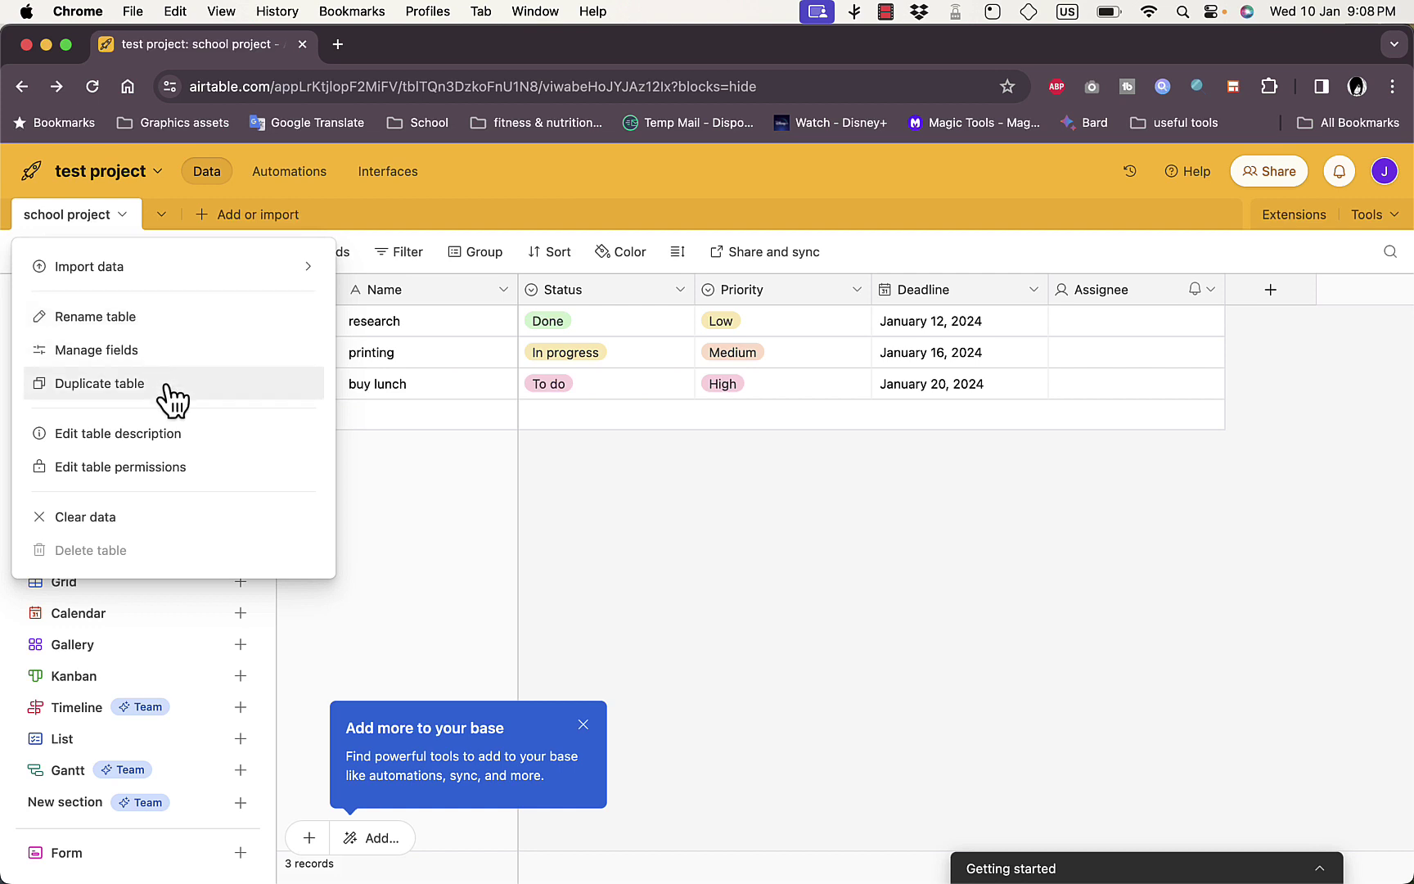
pyautogui.click(202, 217)
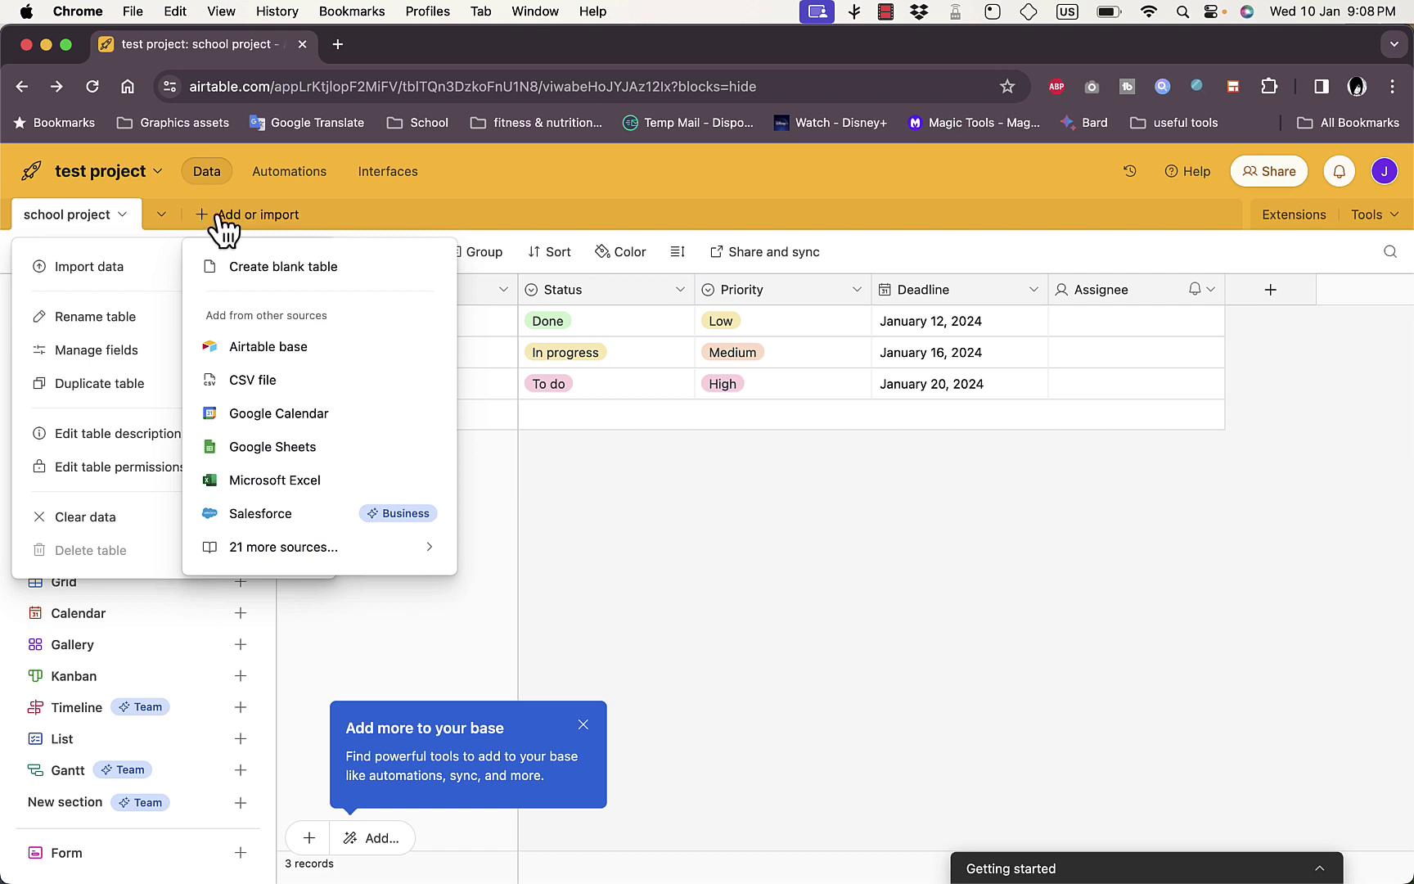
pyautogui.click(271, 217)
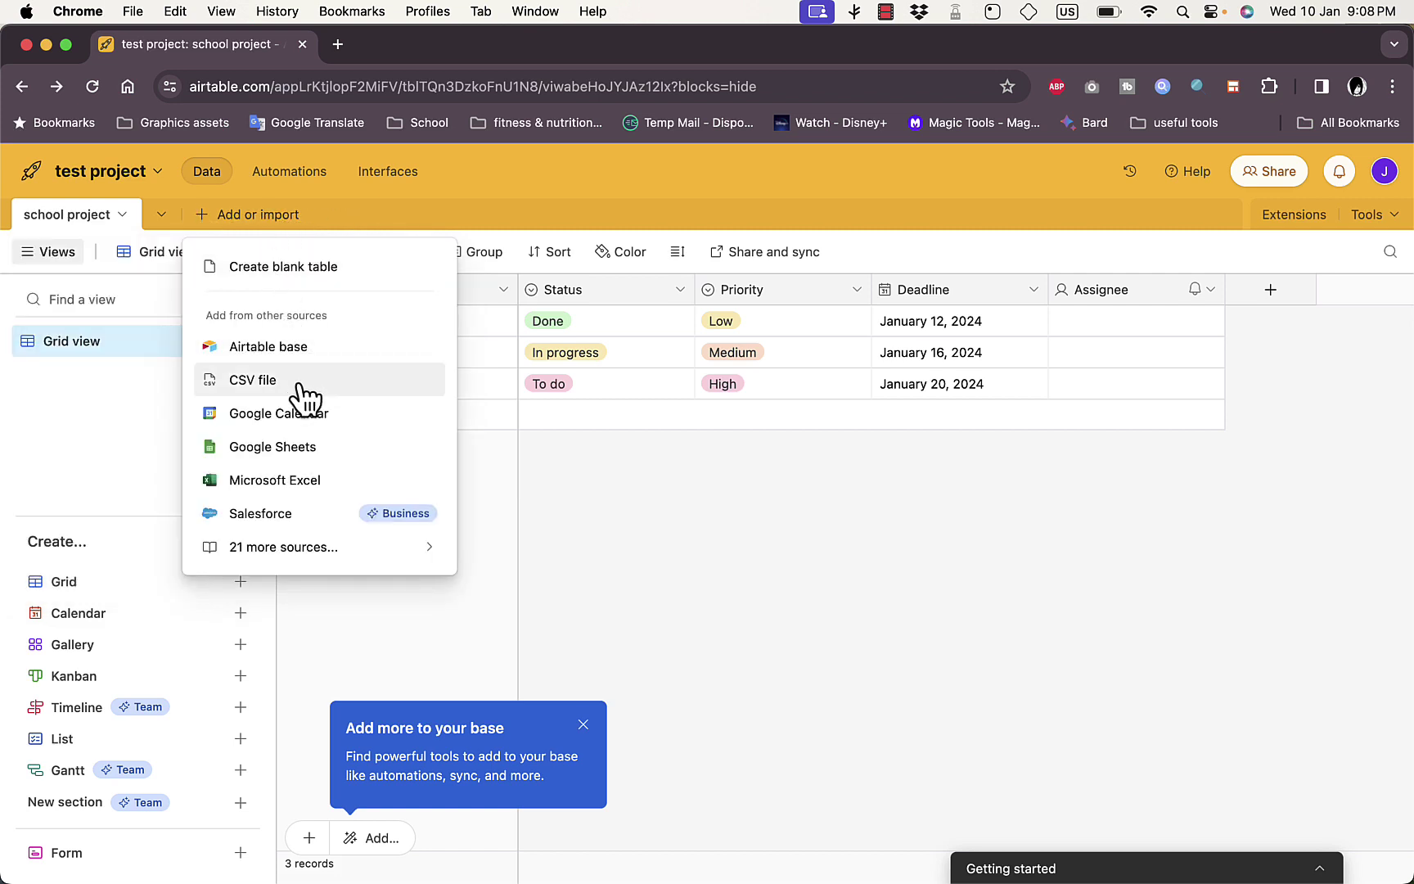
pyautogui.click(334, 215)
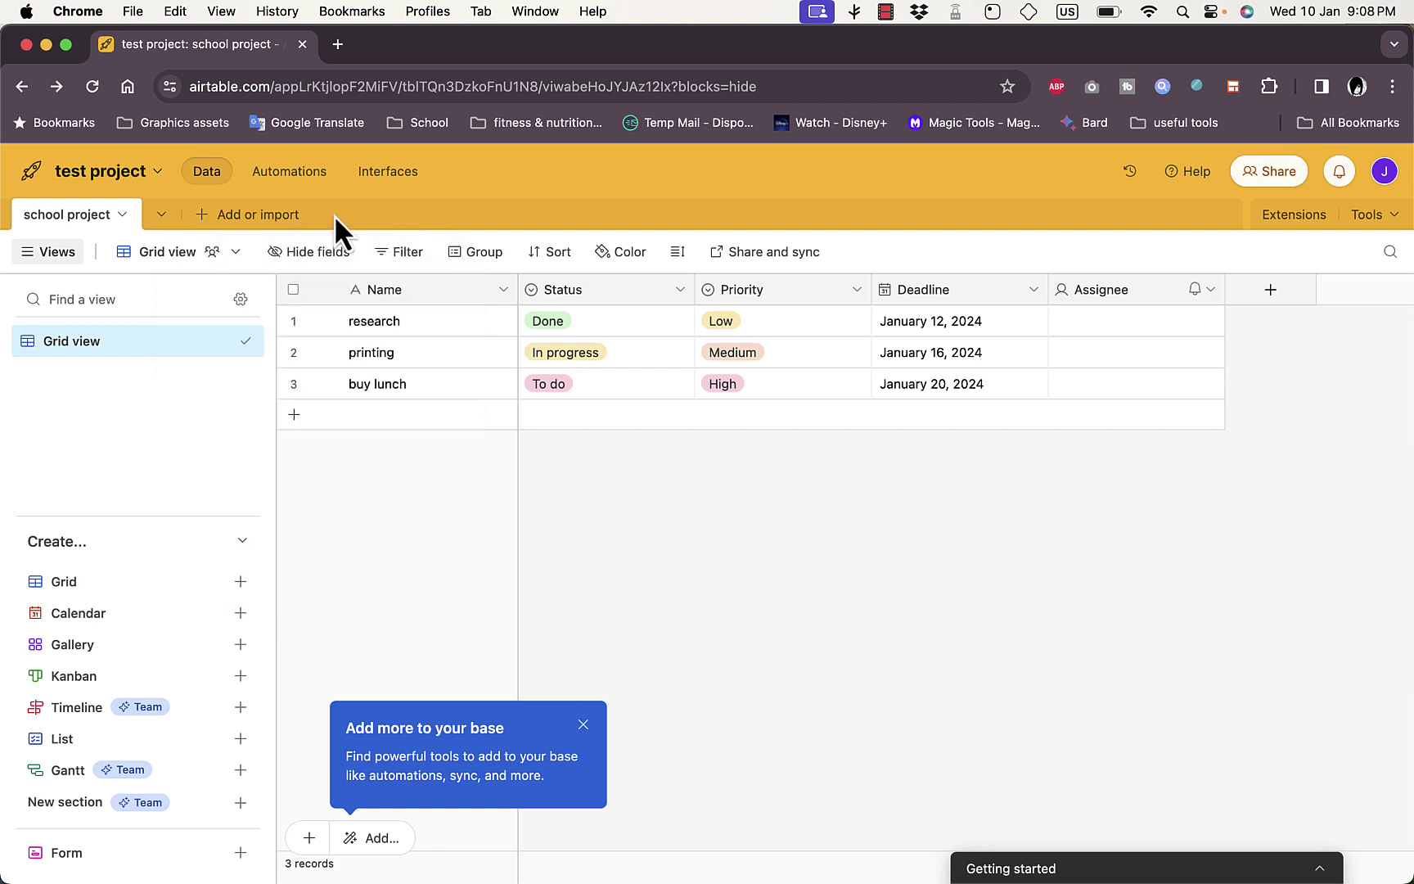
pyautogui.click(291, 172)
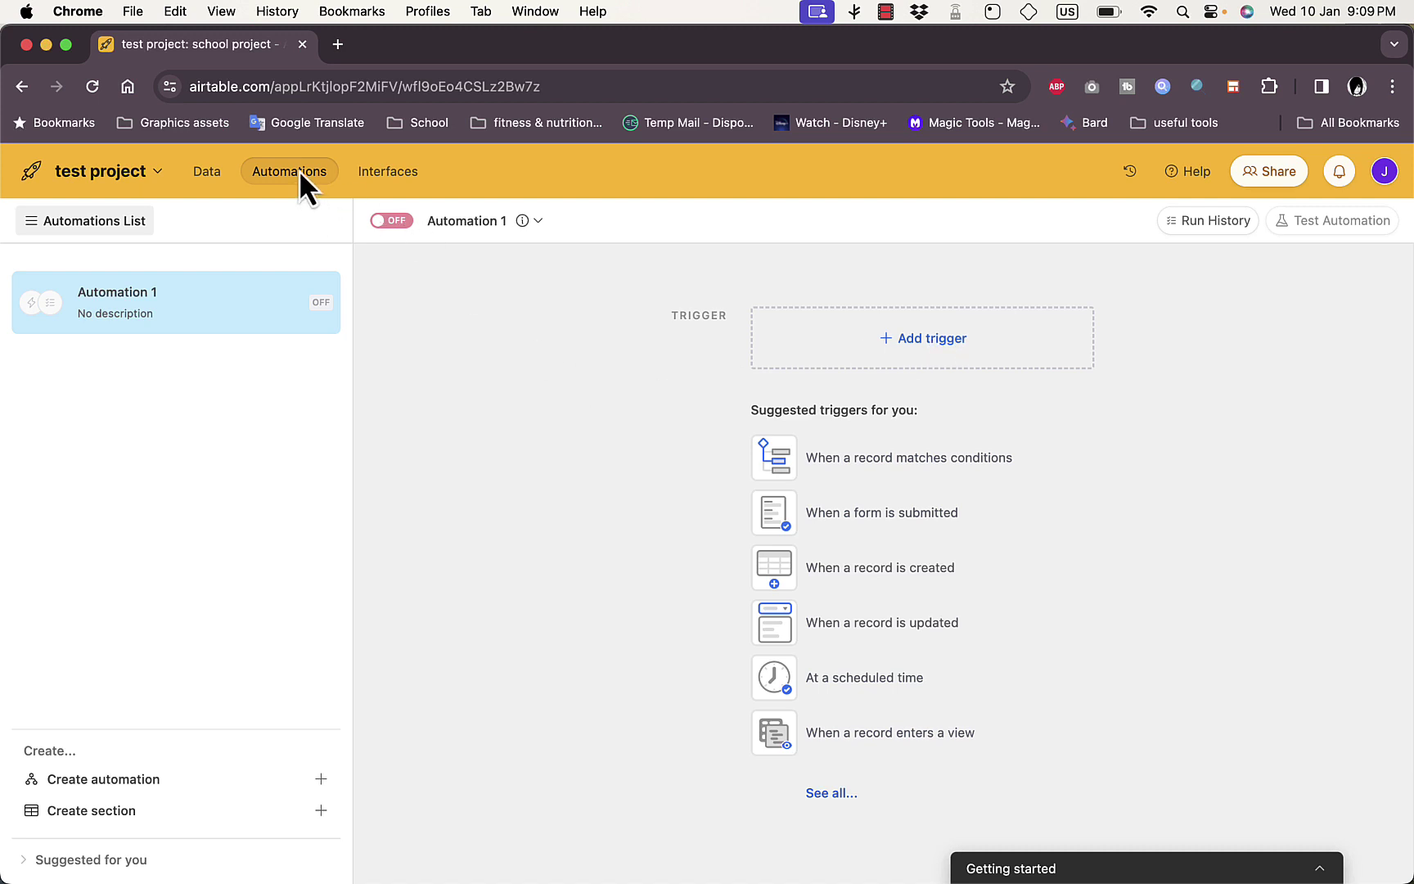
pyautogui.click(388, 178)
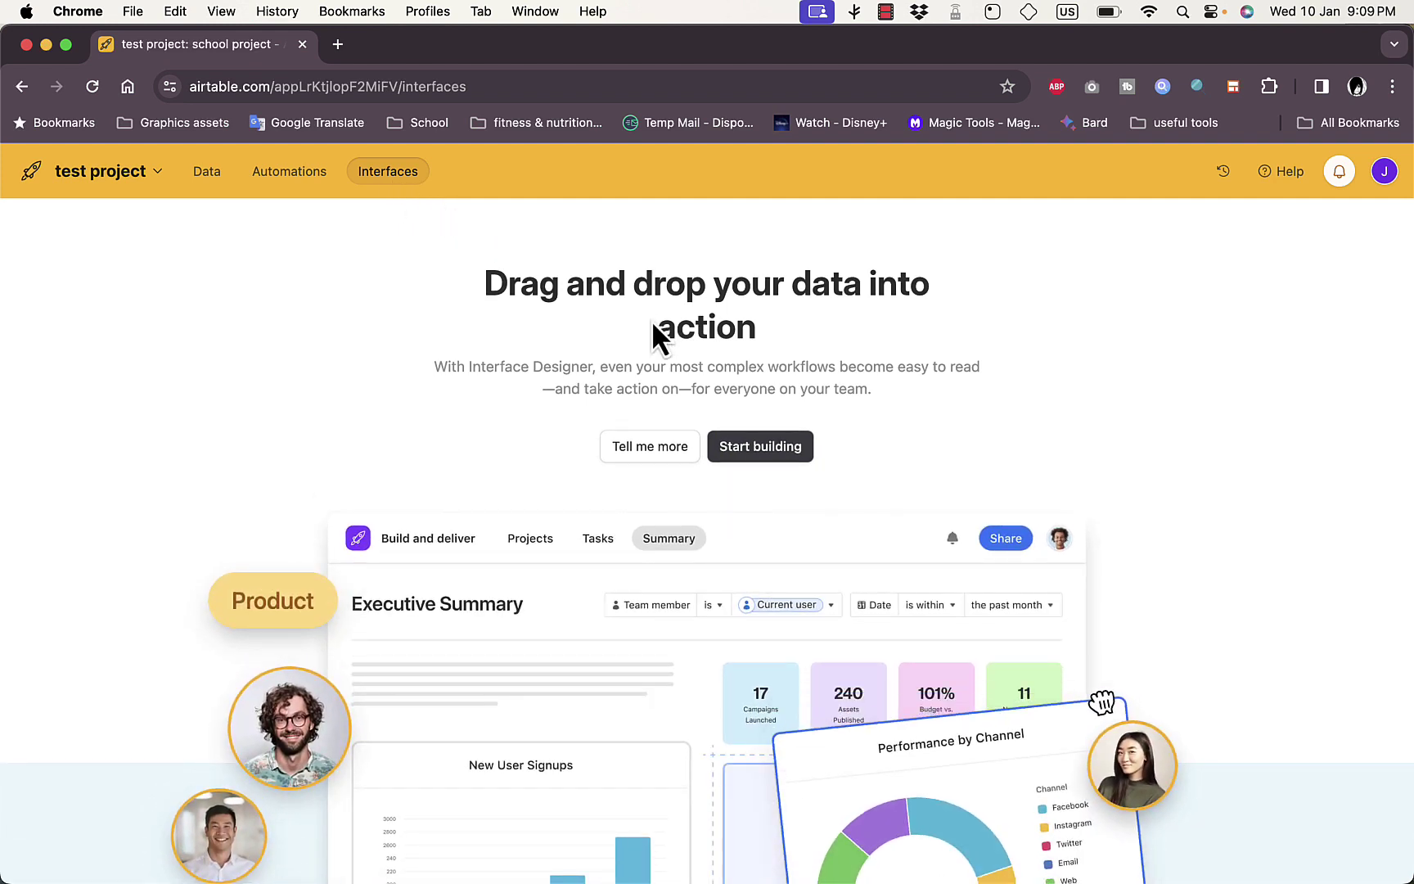
pyautogui.scroll(-3, 609, 334)
pyautogui.scroll(2, 609, 334)
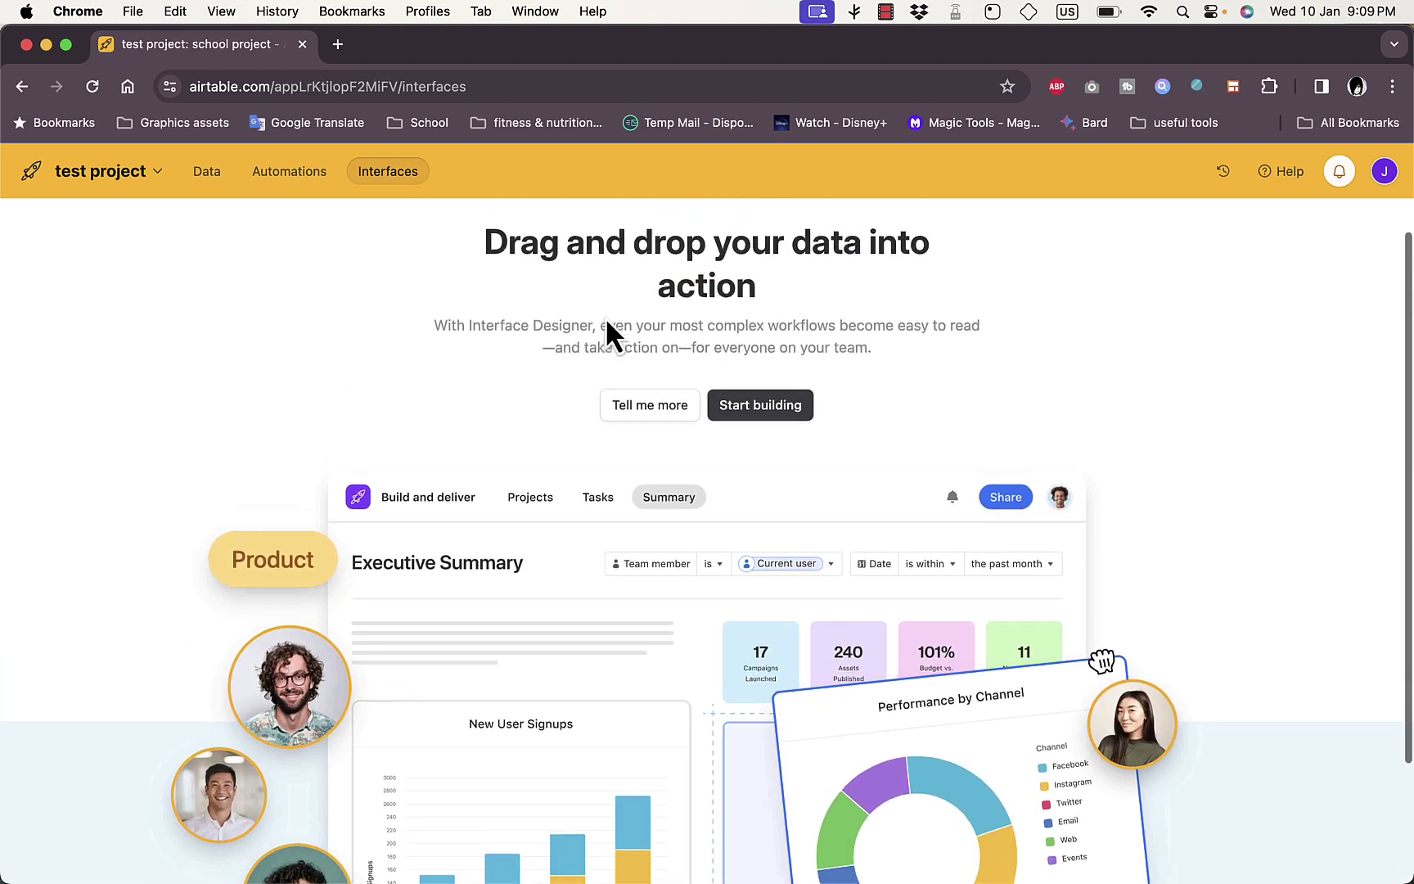
pyautogui.scroll(1, 606, 327)
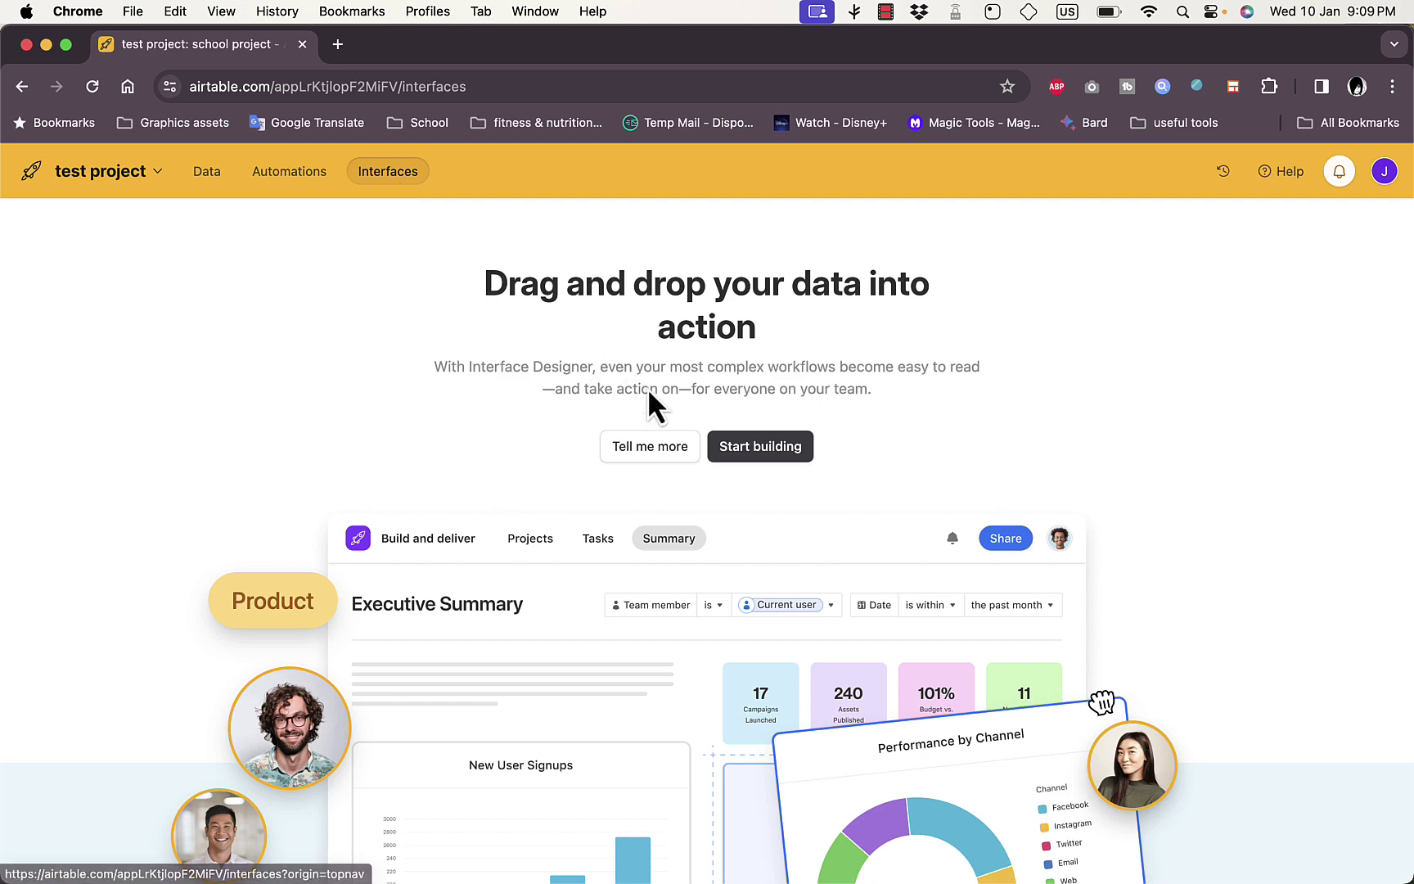
pyautogui.click(209, 176)
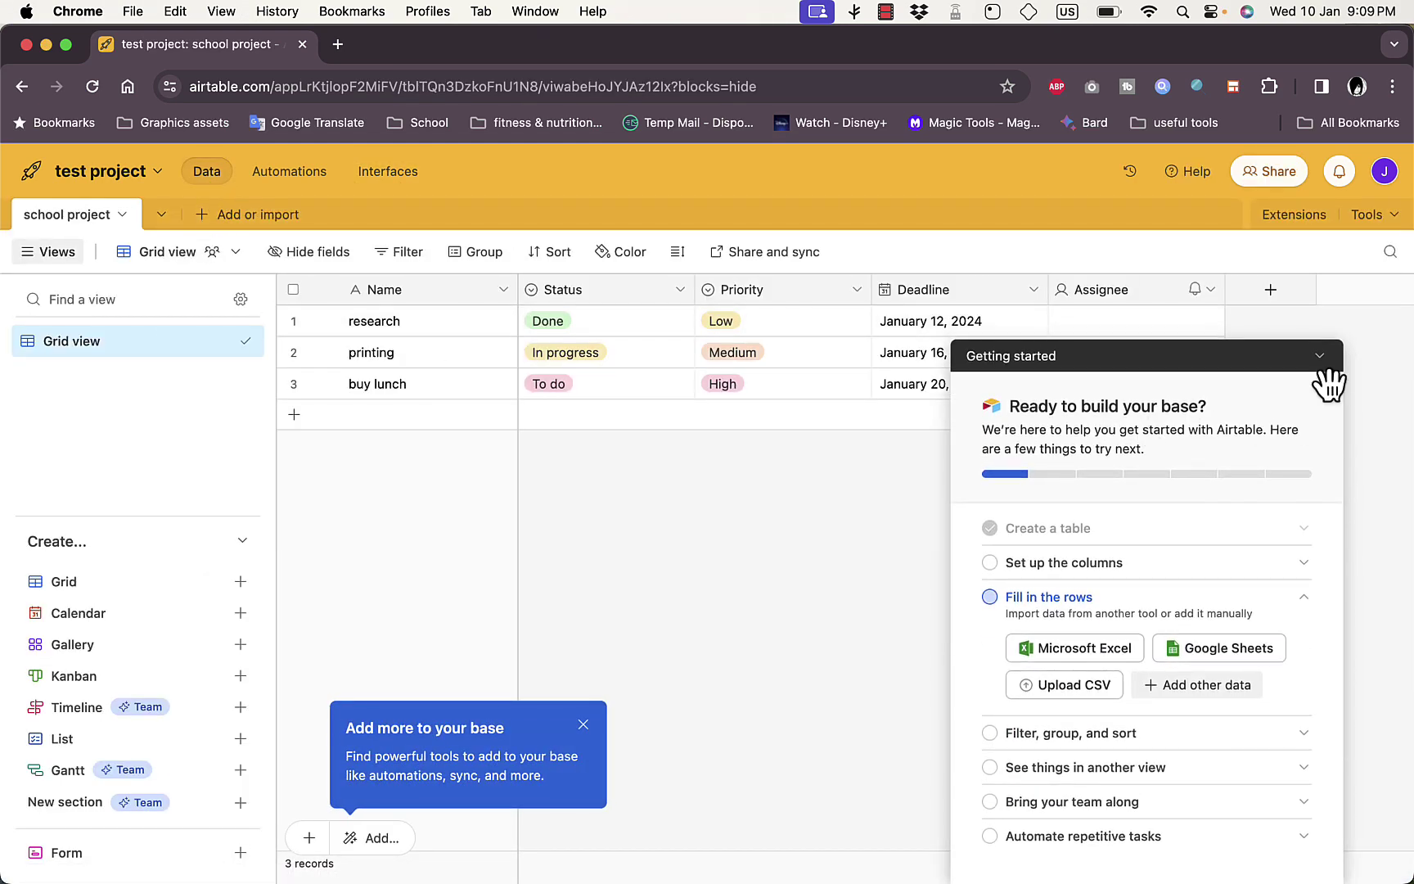
pyautogui.click(1319, 362)
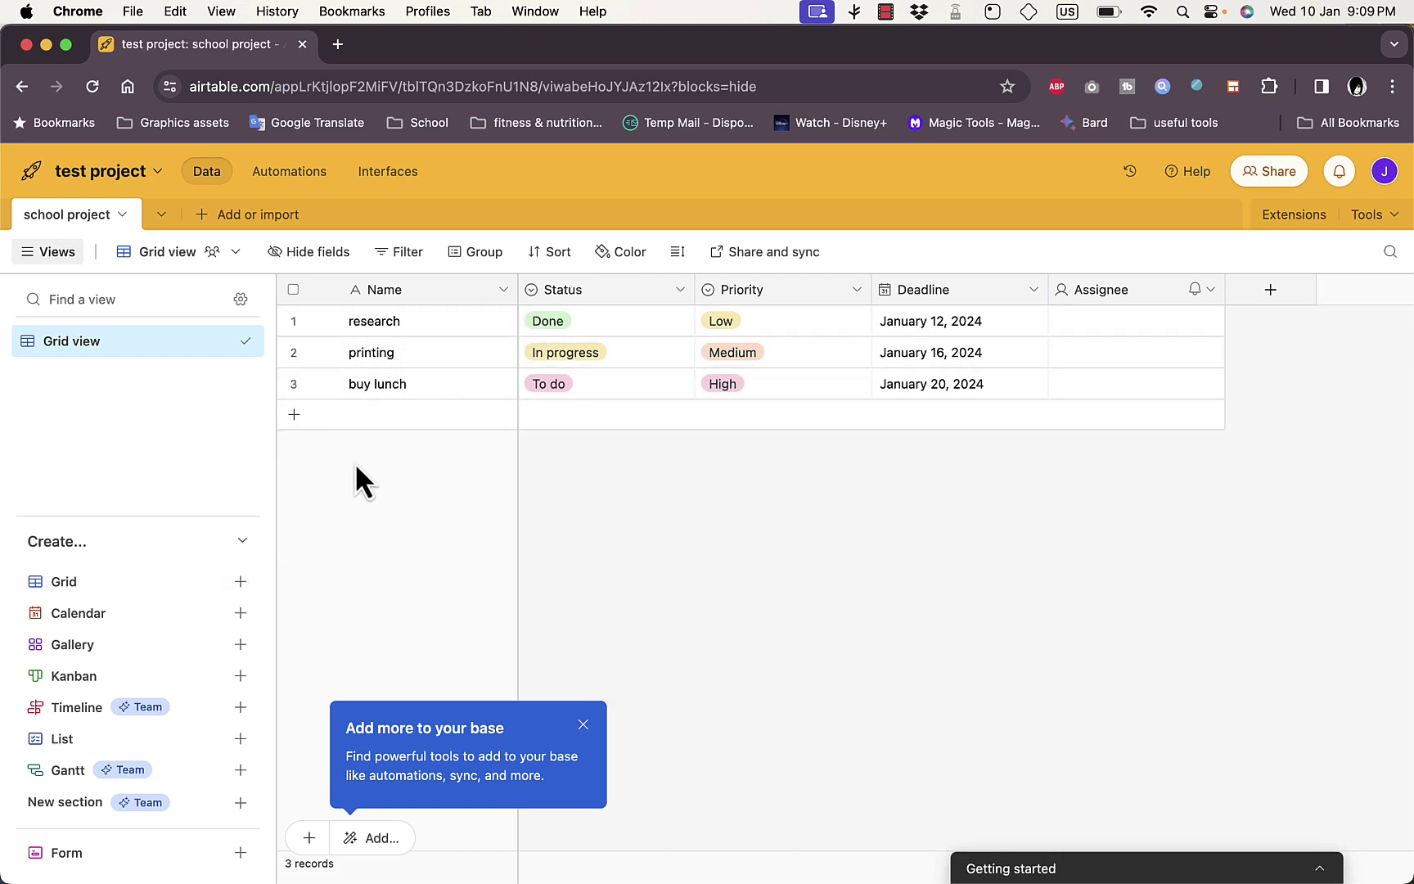
pyautogui.click(211, 260)
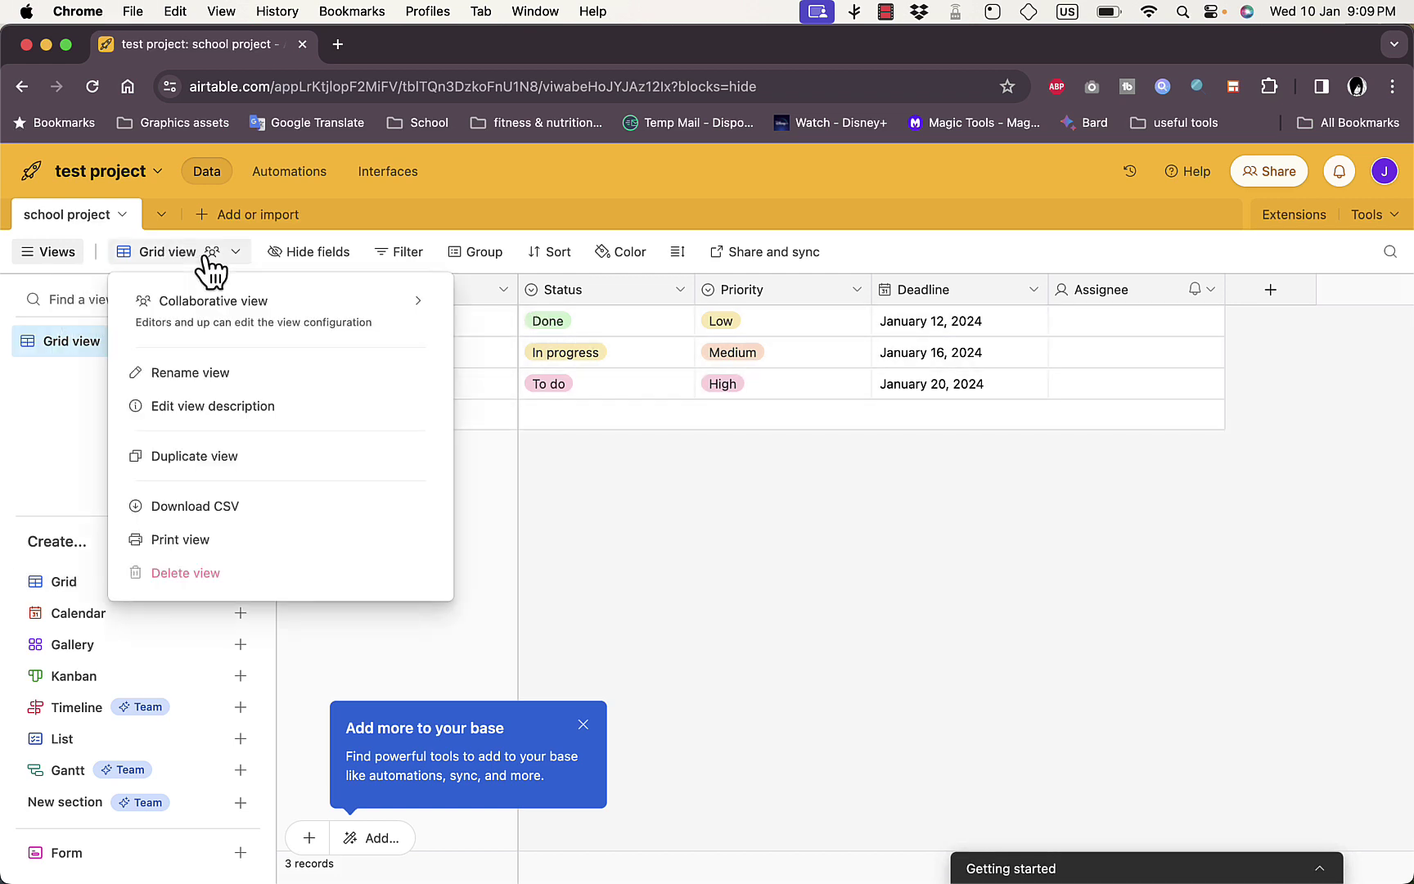
pyautogui.moveTo(299, 320)
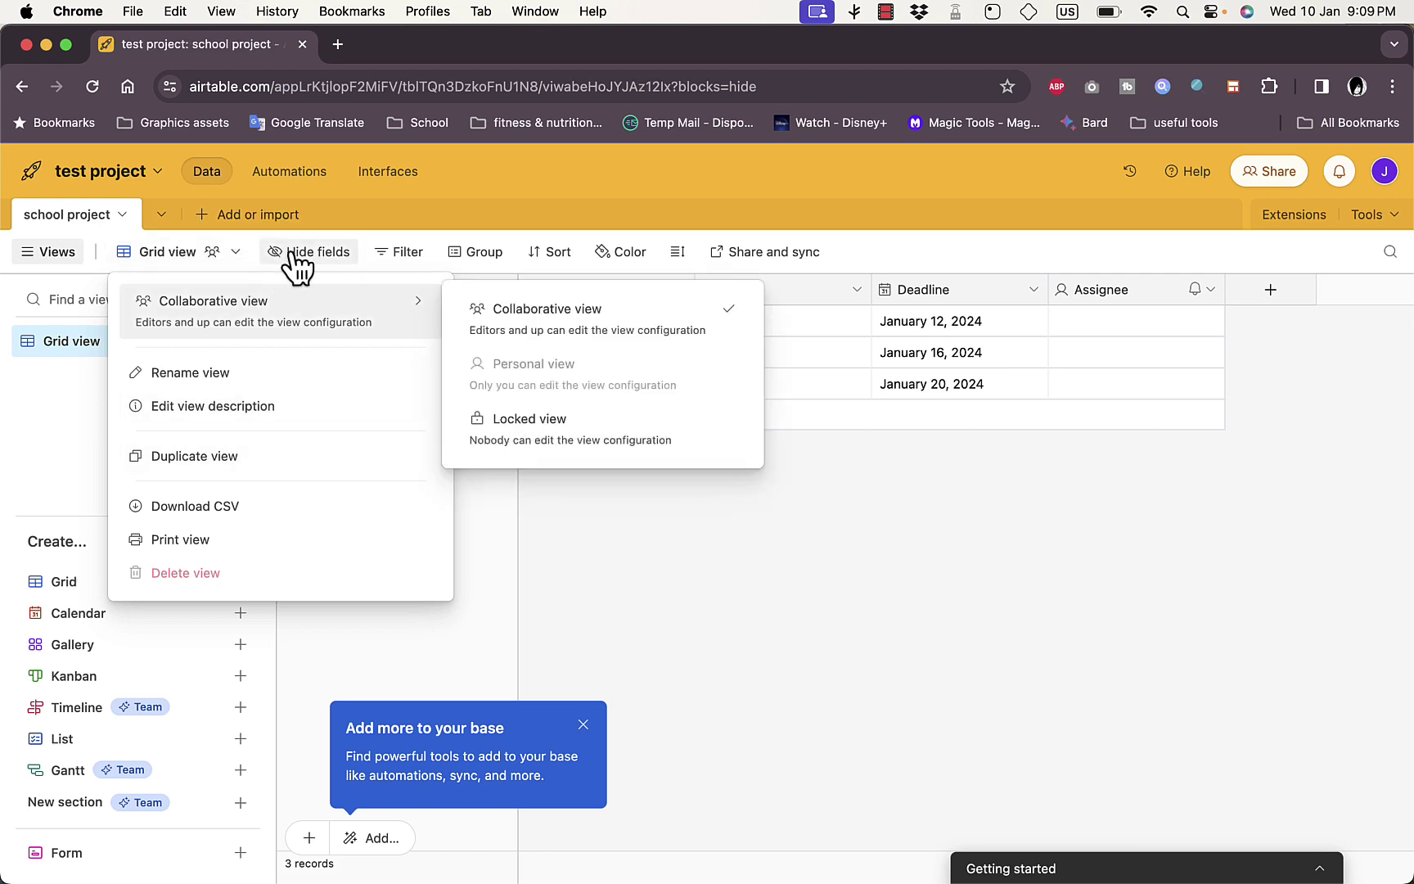
pyautogui.click(328, 254)
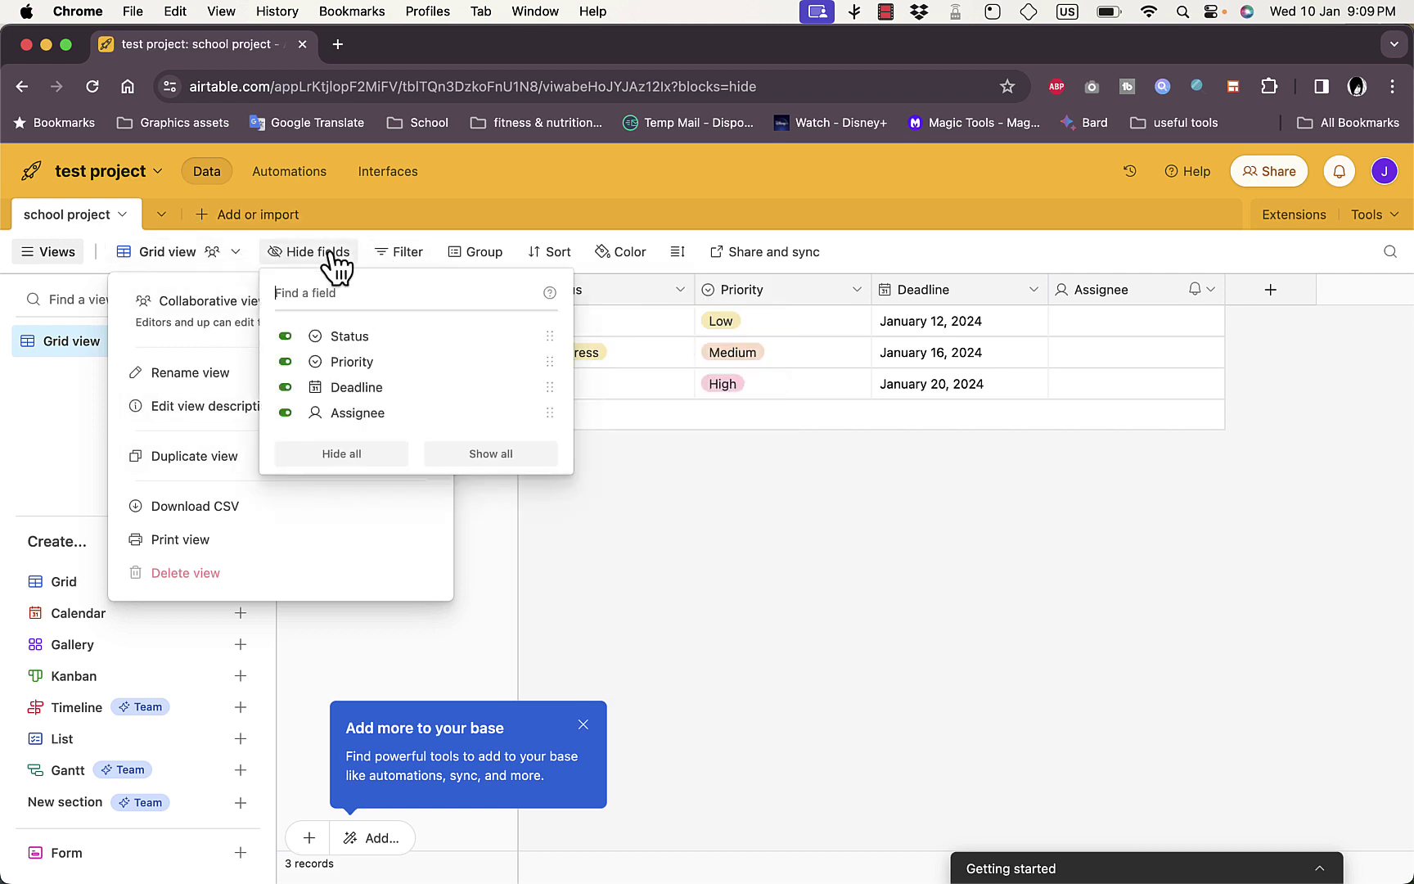
pyautogui.click(285, 361)
pyautogui.click(286, 361)
pyautogui.click(286, 361)
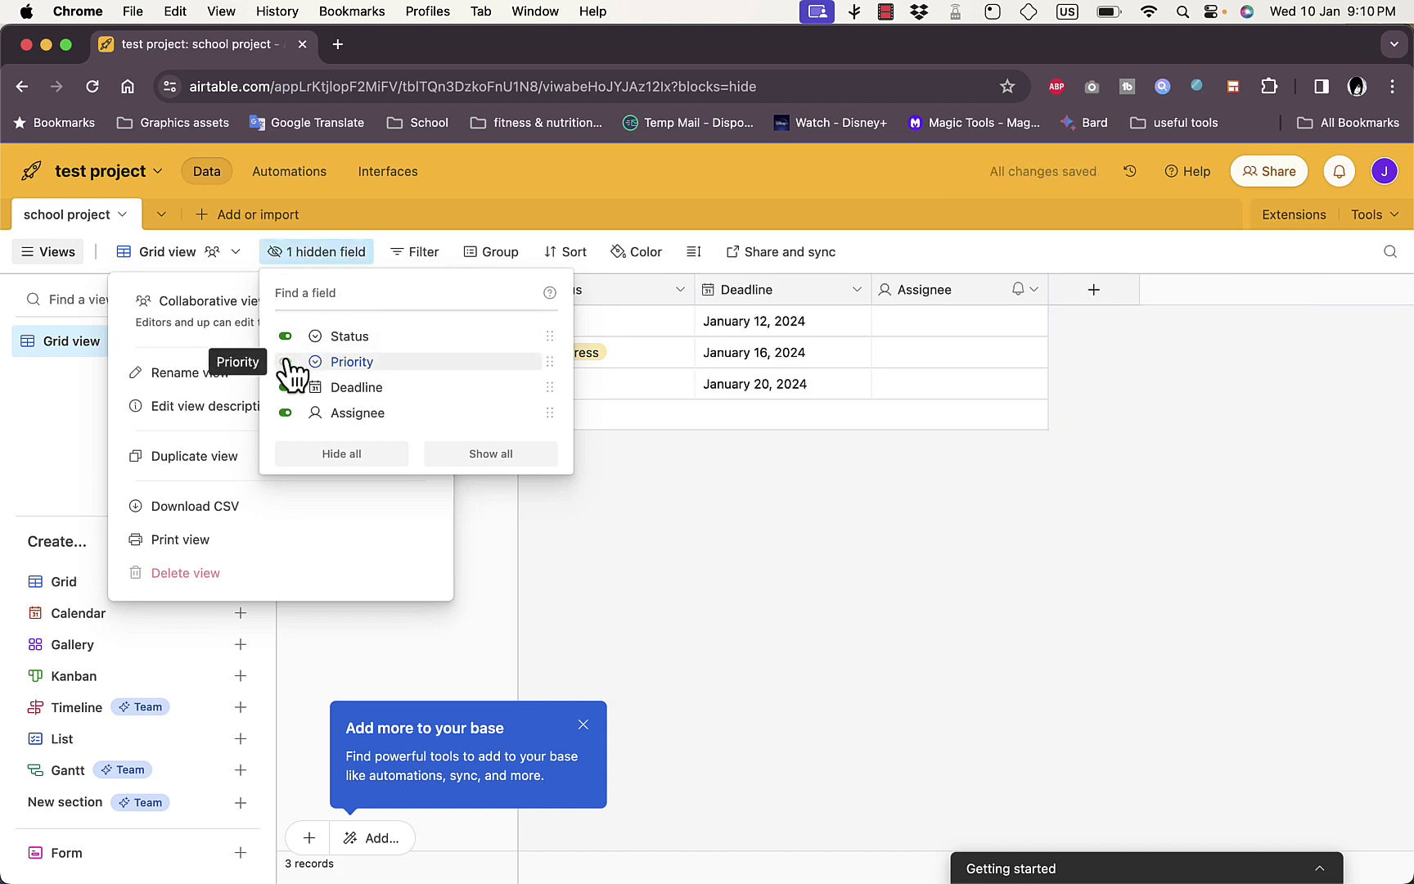
pyautogui.click(285, 362)
pyautogui.click(599, 525)
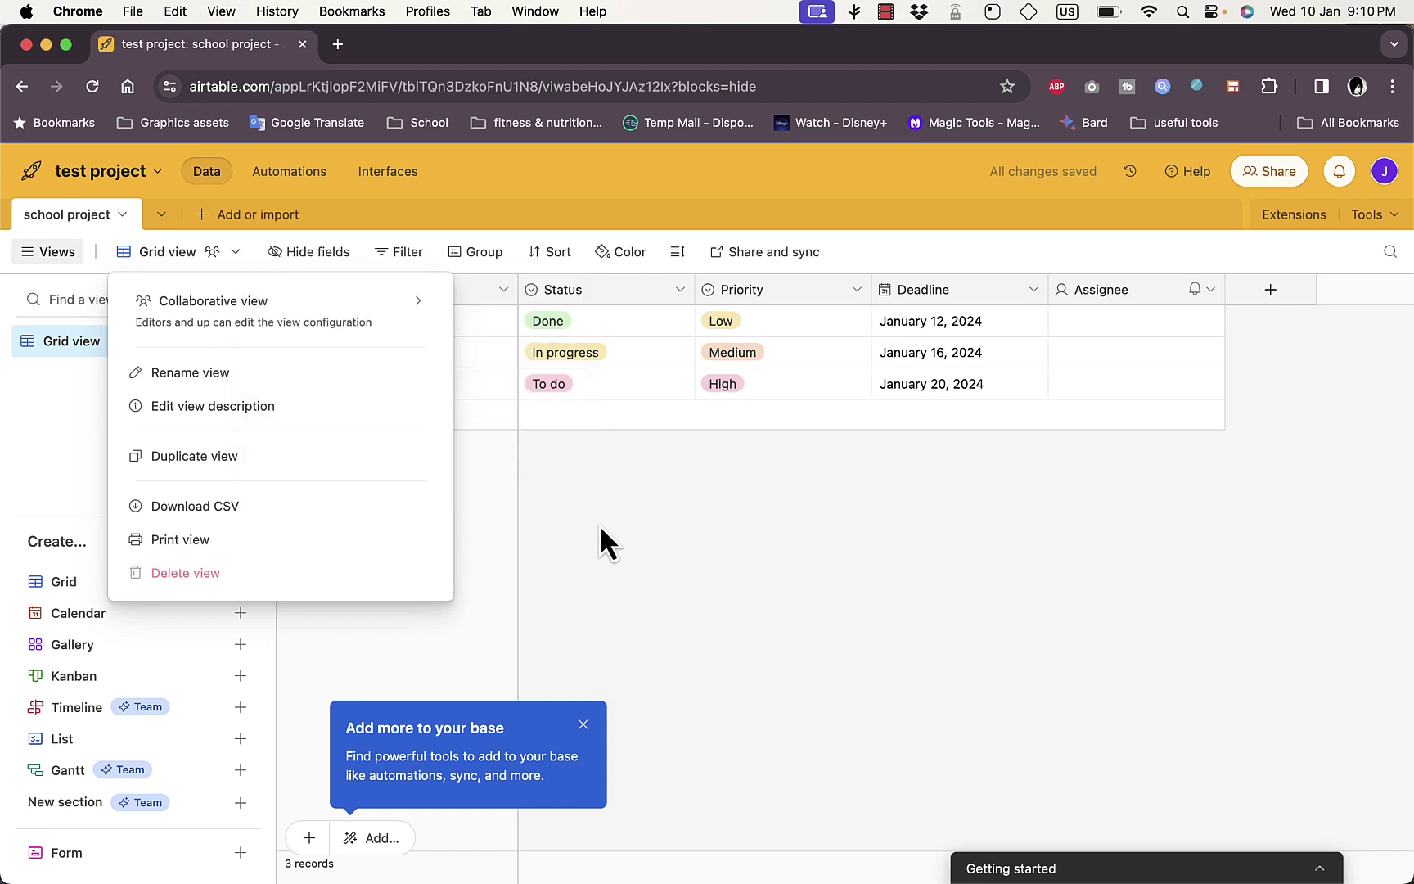
pyautogui.click(474, 252)
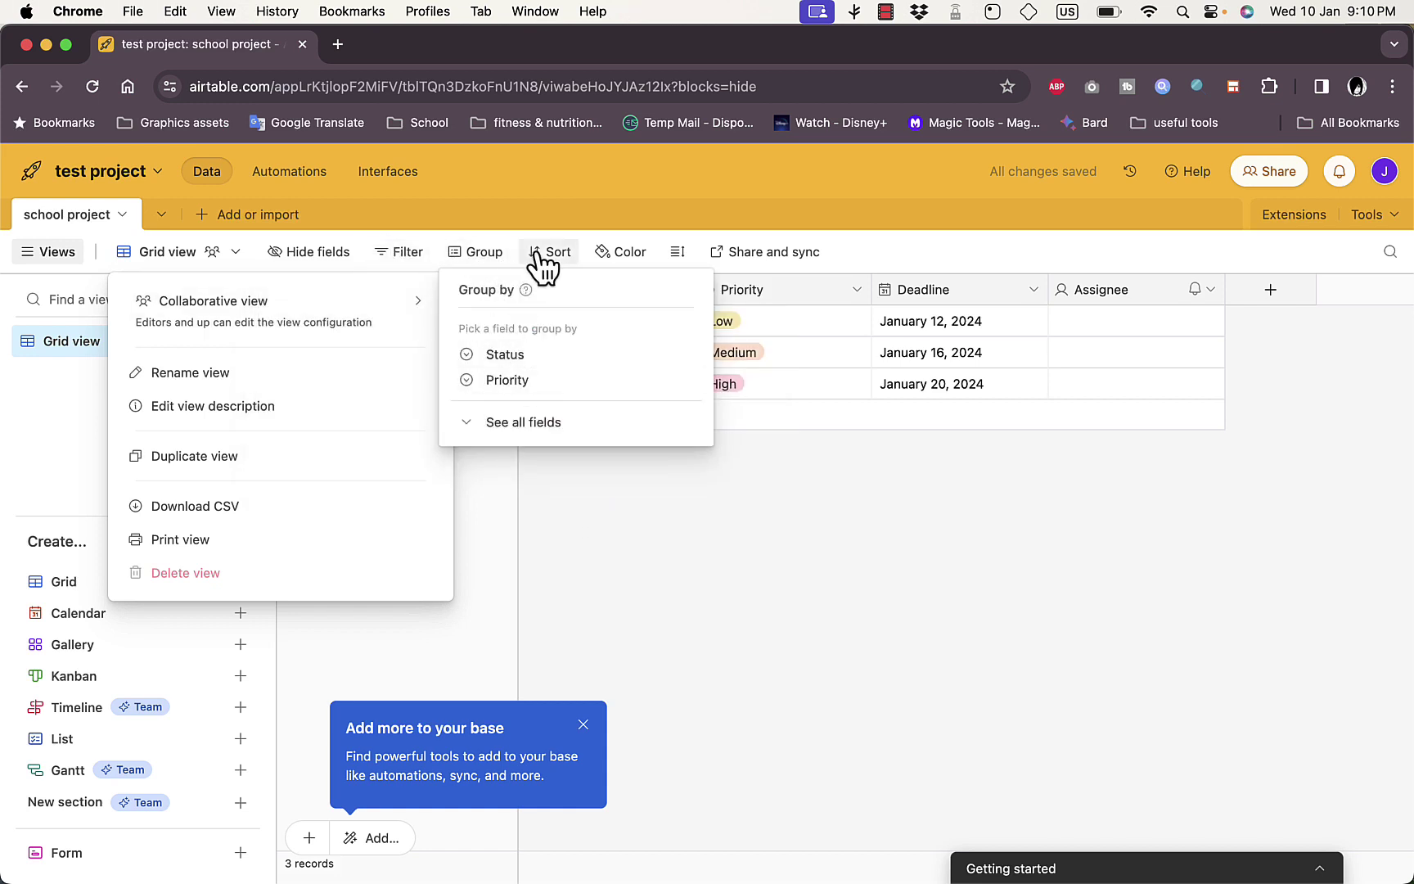
pyautogui.click(626, 258)
pyautogui.click(719, 470)
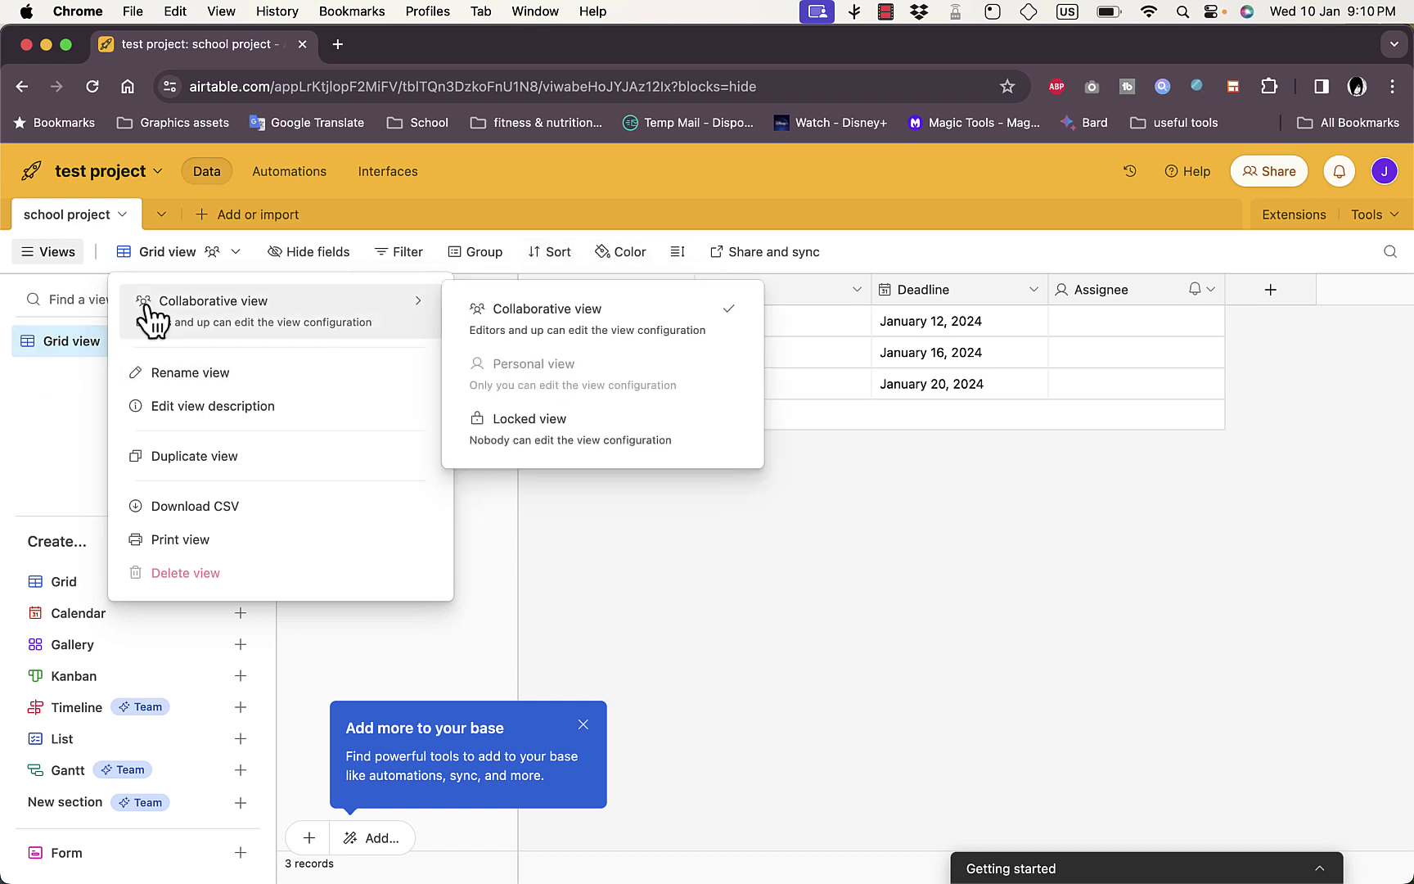
pyautogui.click(168, 256)
pyautogui.click(53, 258)
pyautogui.click(53, 259)
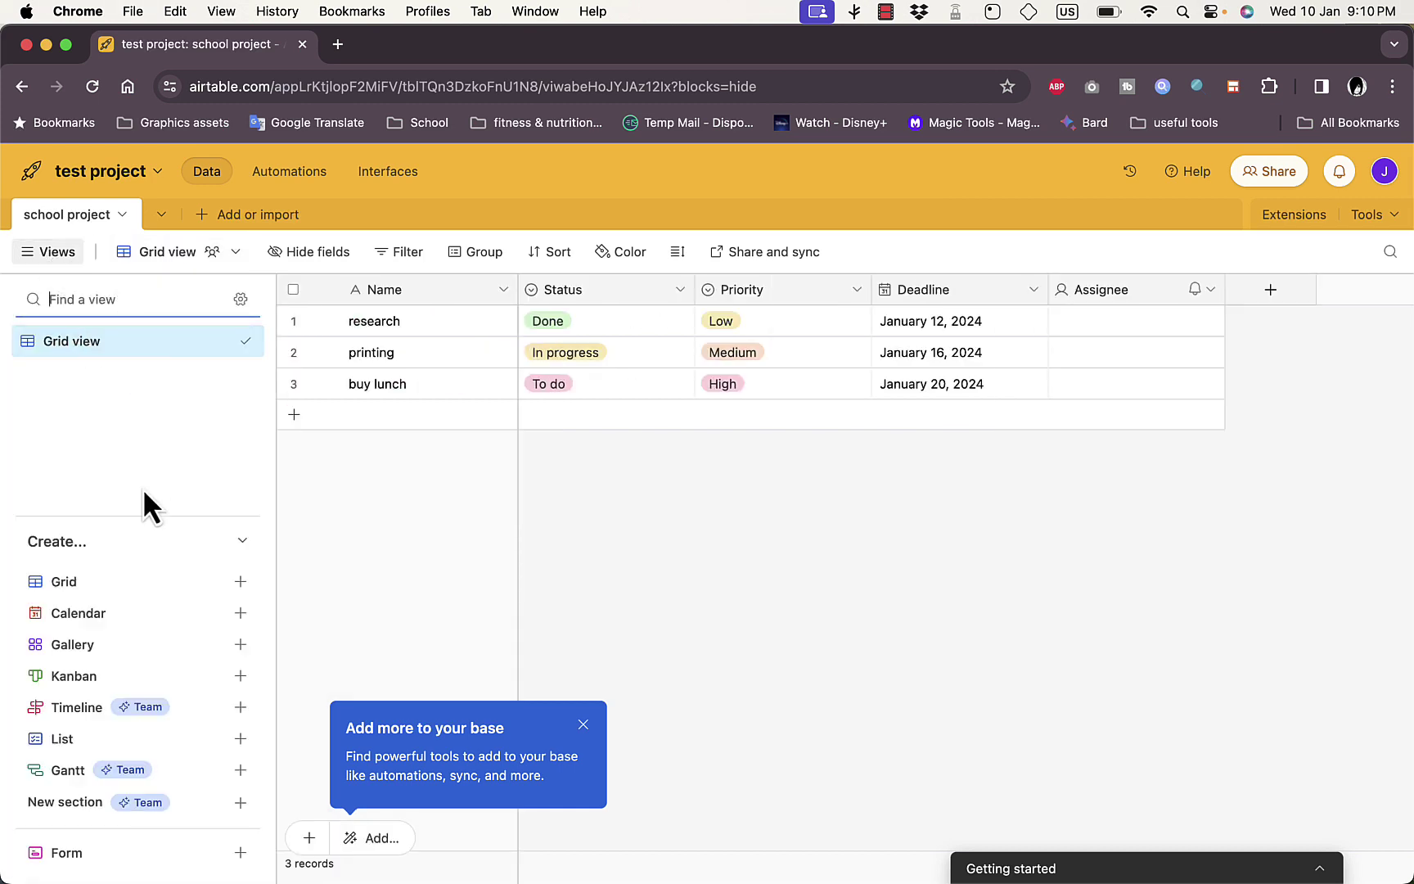
# Create a collaborative Calendar view using Deadline as its date field
pyautogui.moveTo(254, 630)
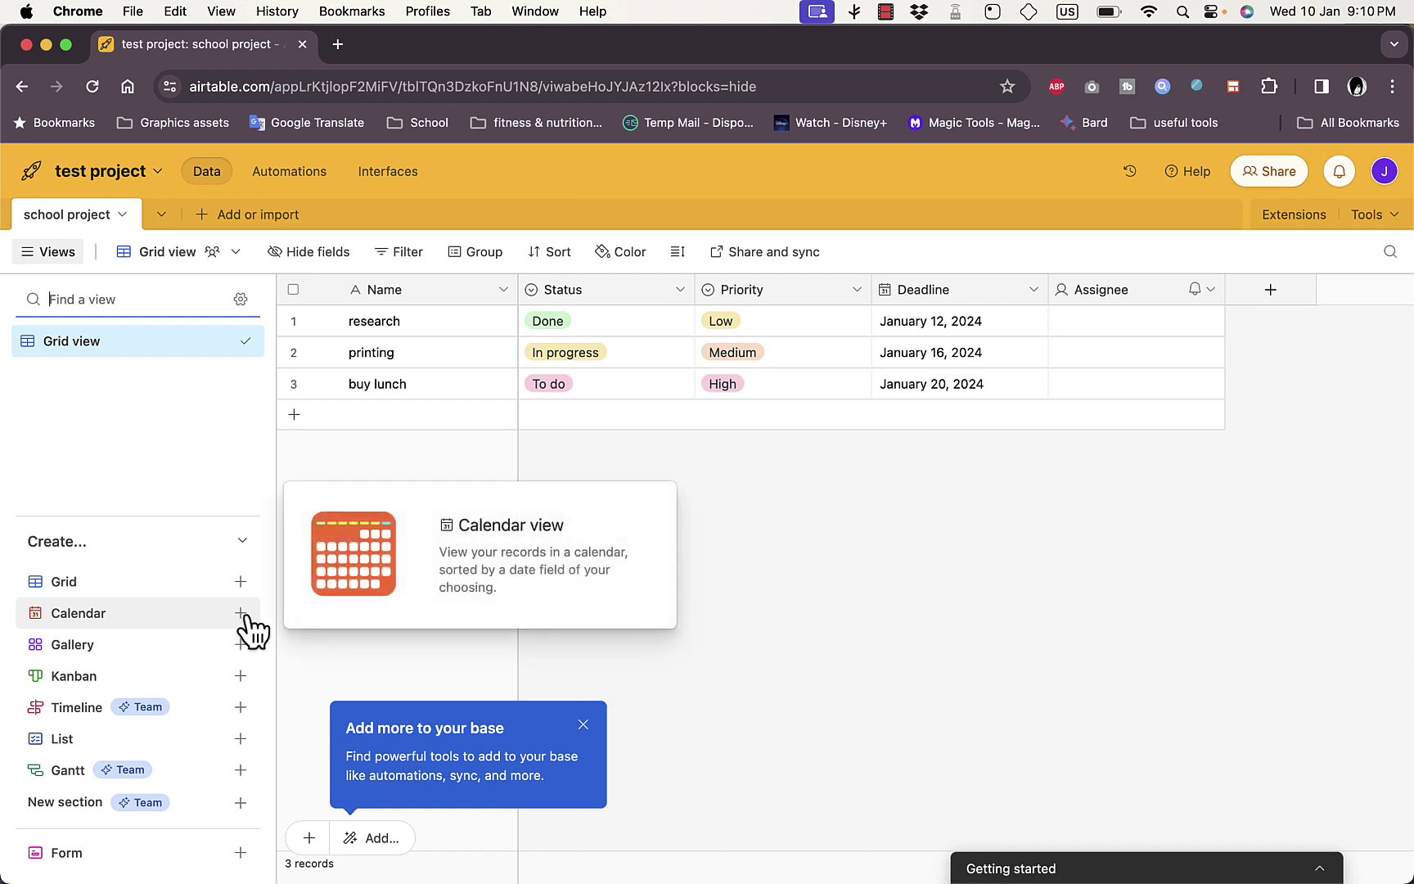
pyautogui.click(243, 615)
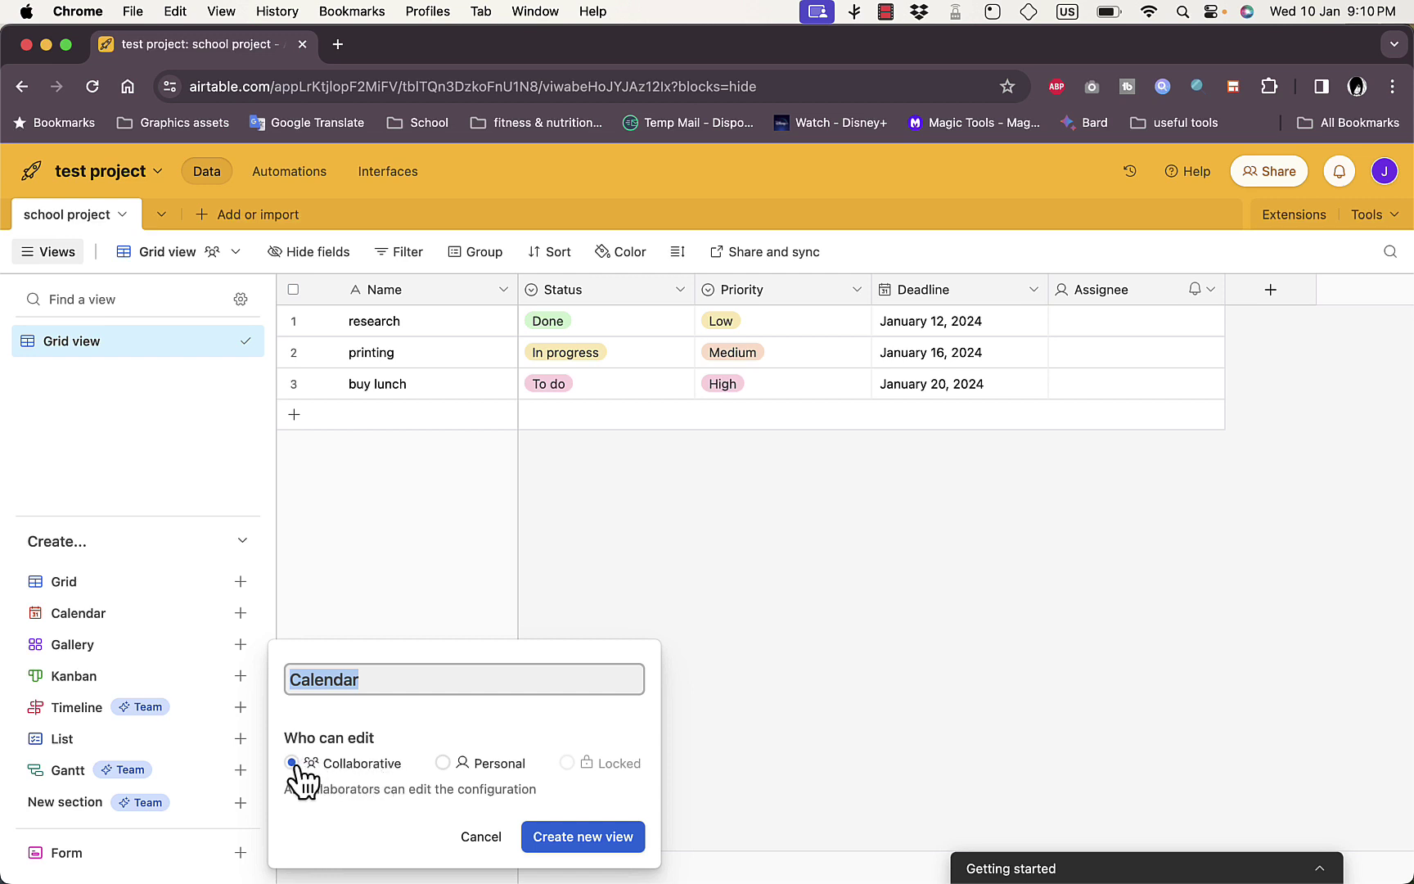
pyautogui.click(443, 761)
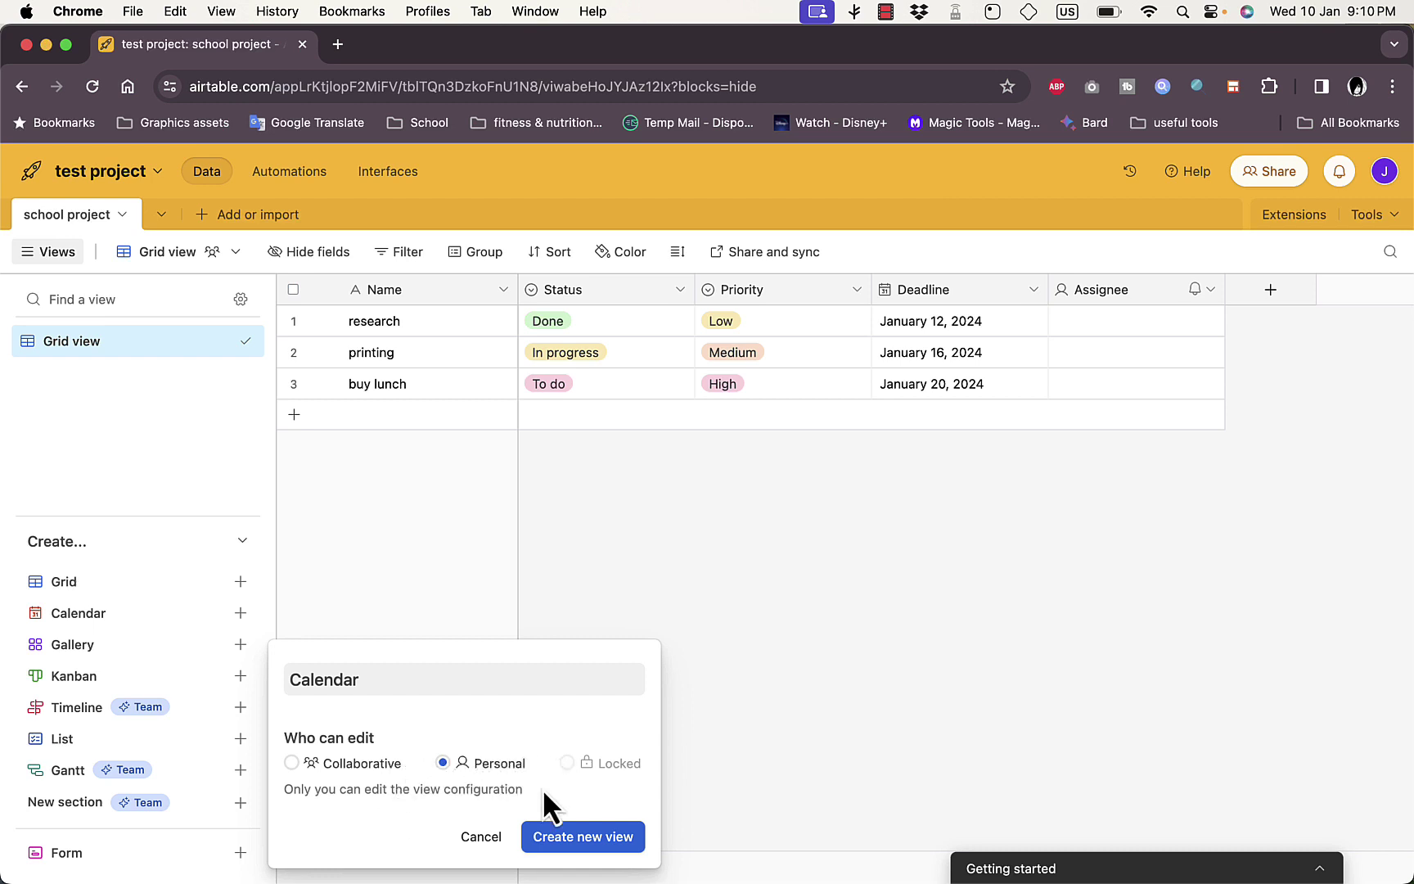
pyautogui.click(339, 767)
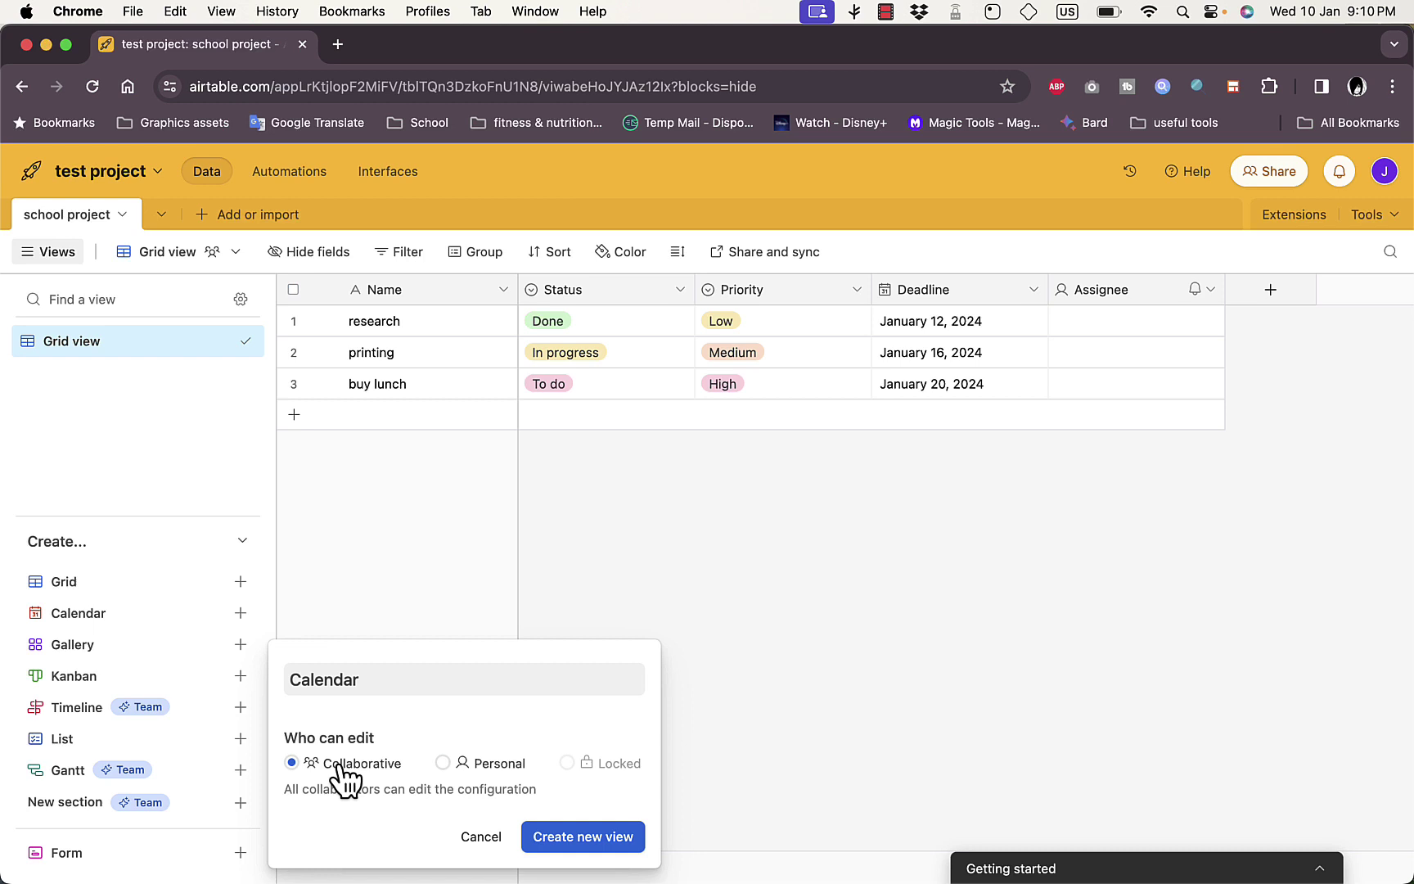
pyautogui.click(579, 820)
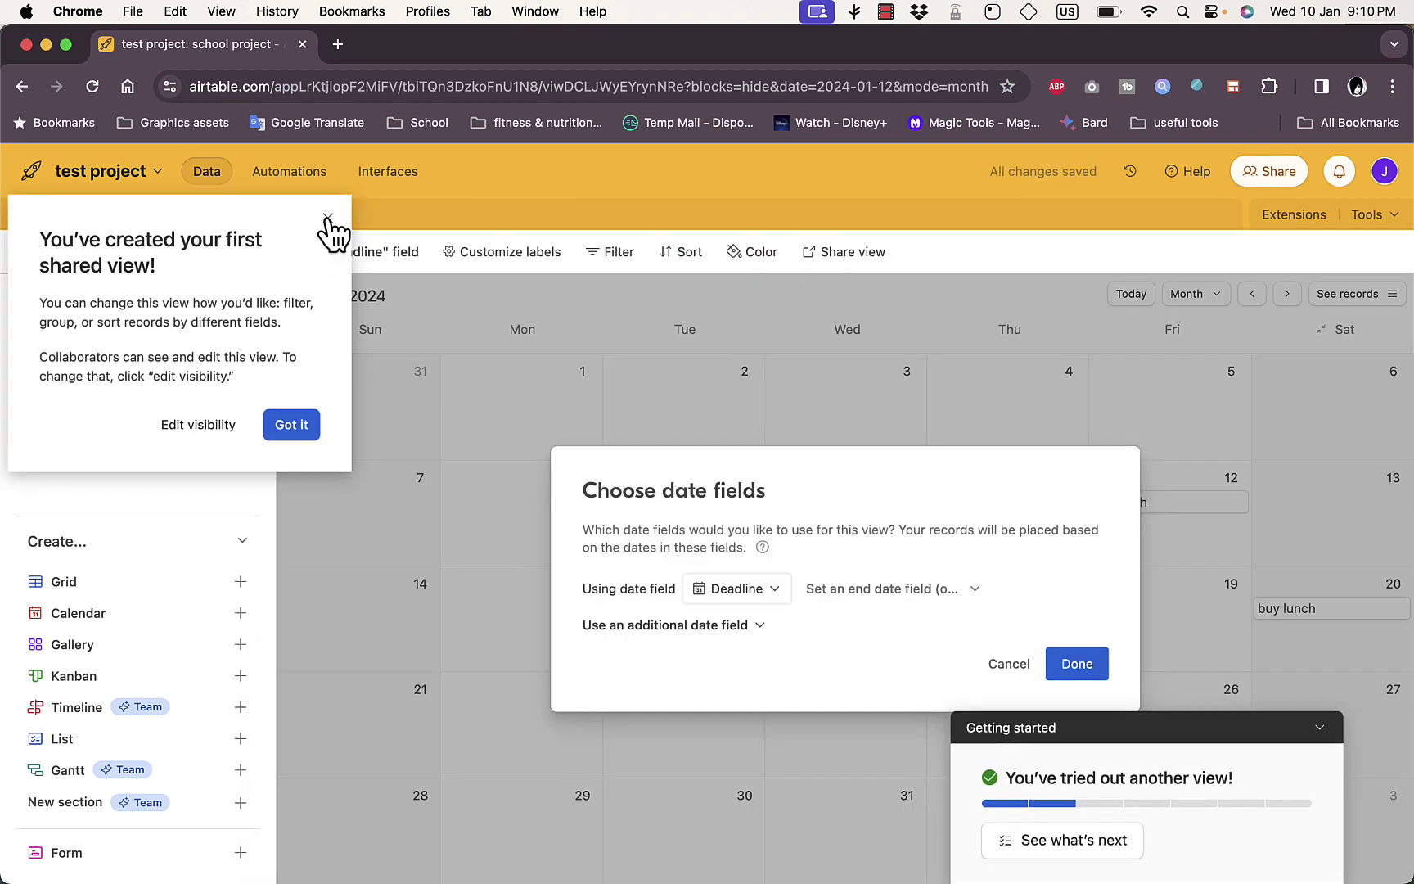
pyautogui.click(328, 218)
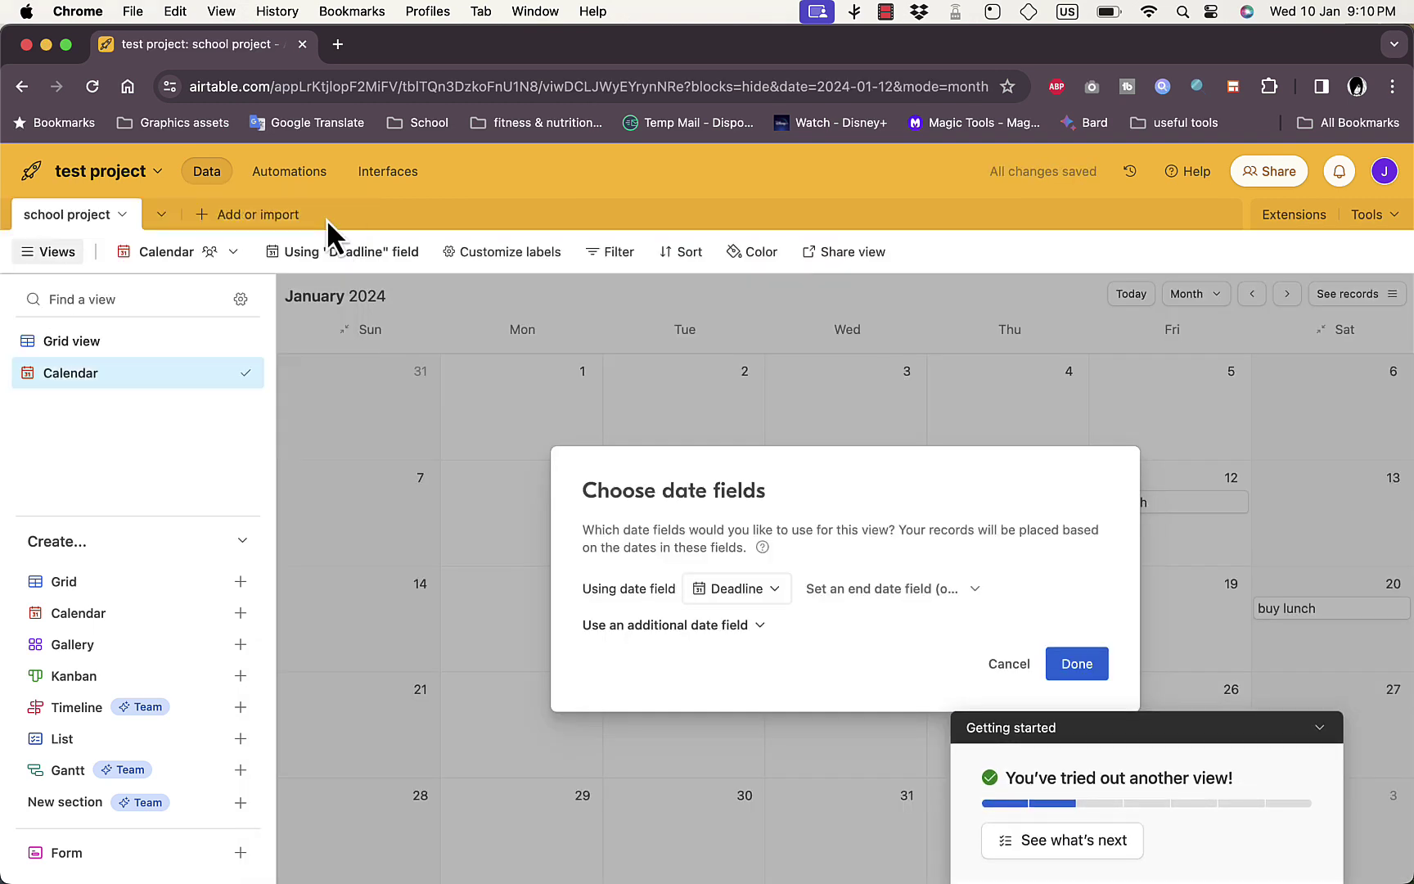
pyautogui.click(1084, 670)
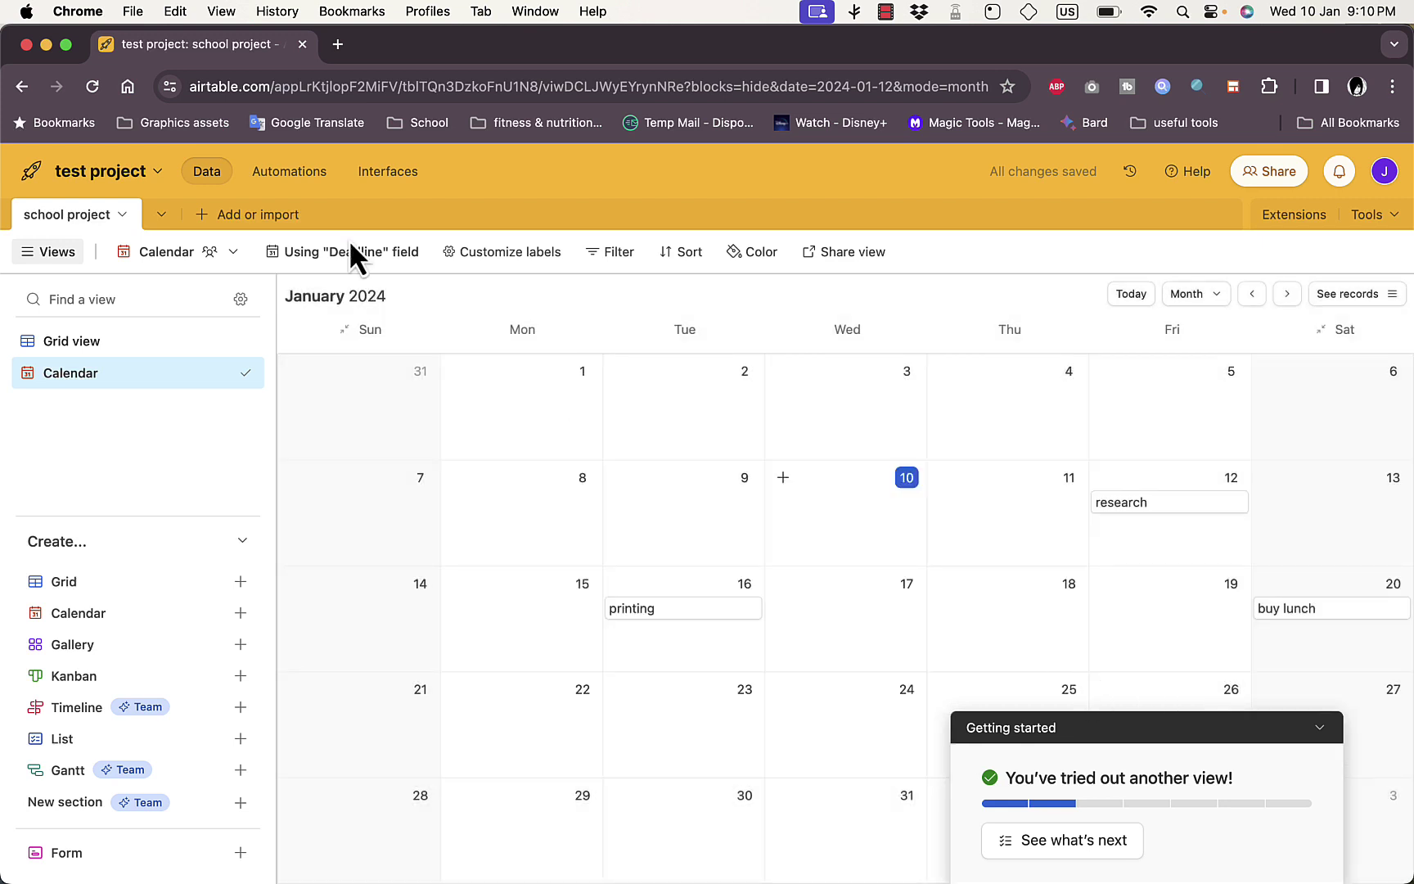
pyautogui.click(200, 253)
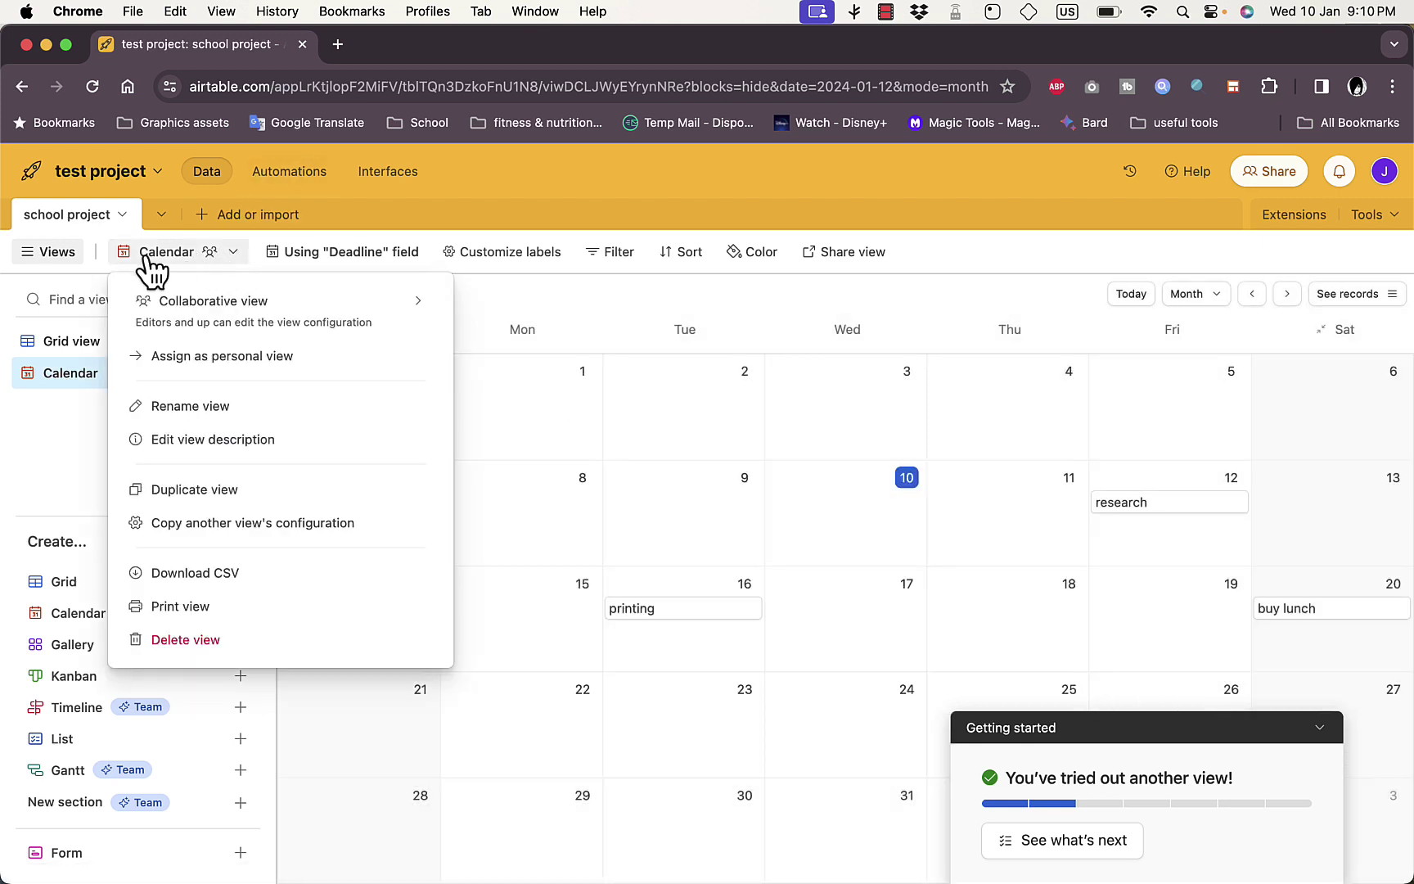
pyautogui.moveTo(200, 309)
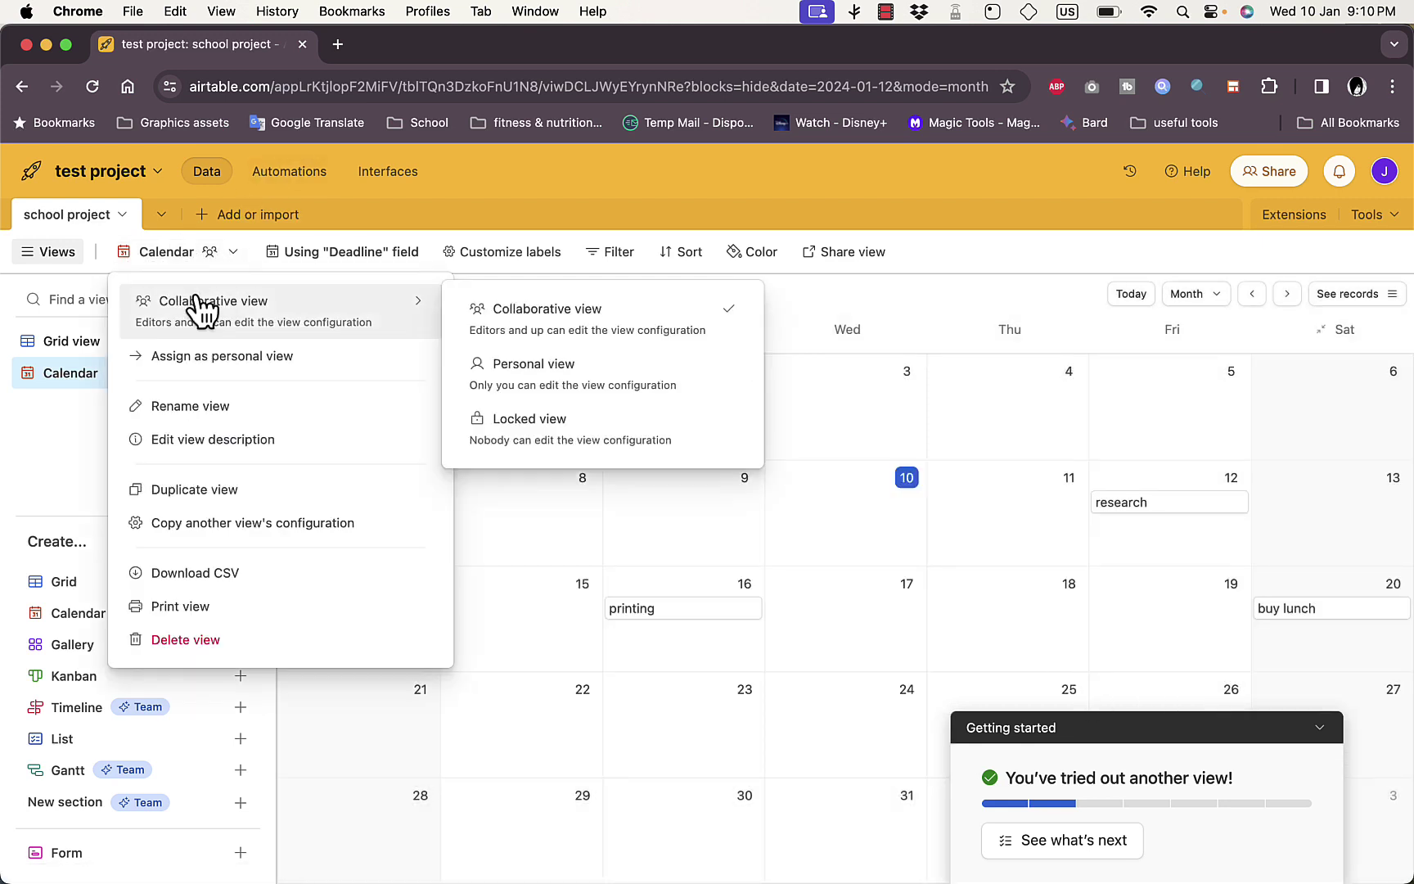
pyautogui.click(236, 258)
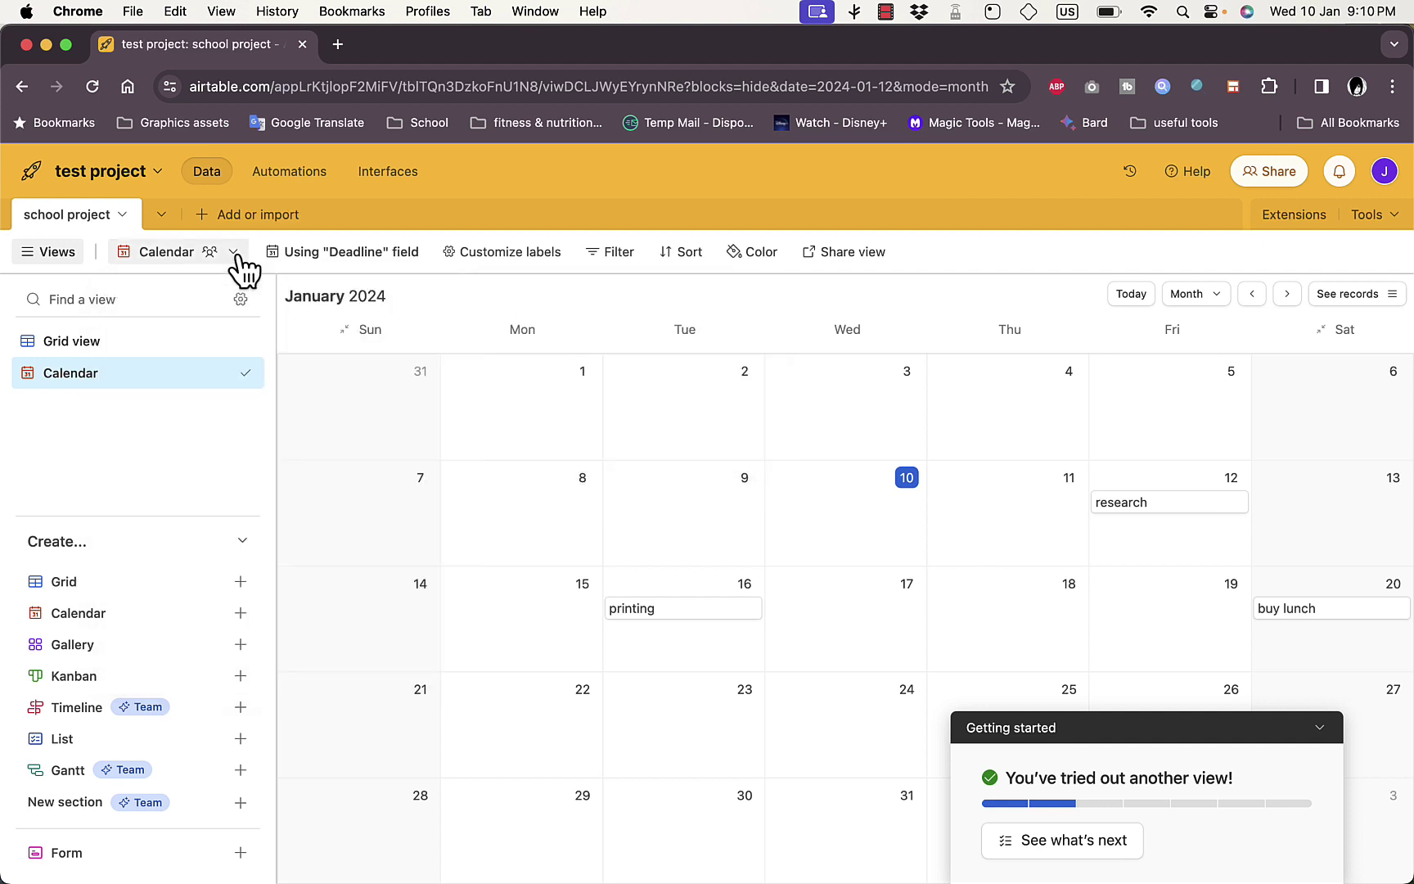
pyautogui.click(75, 342)
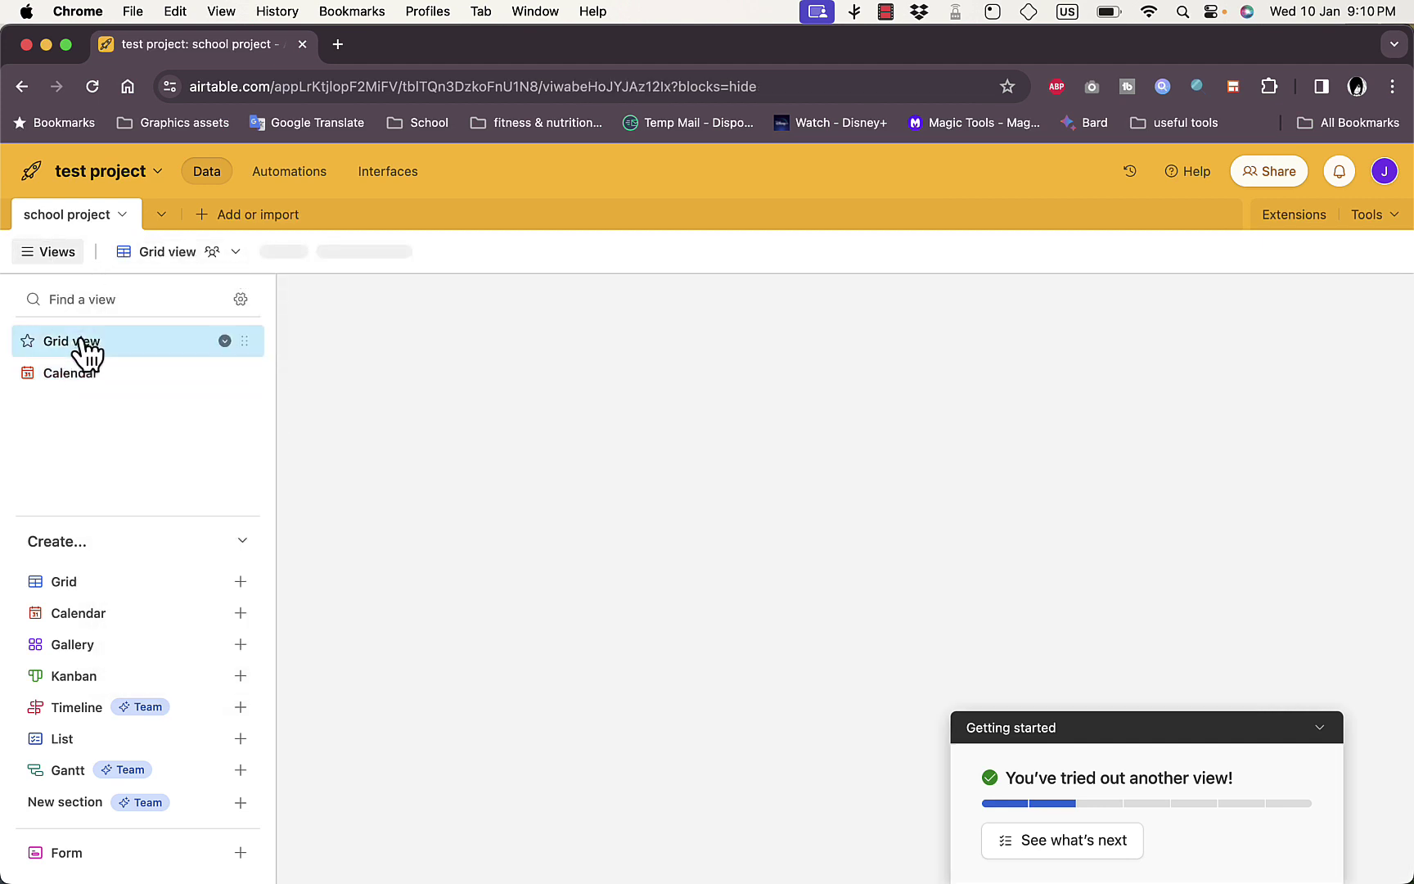
pyautogui.click(146, 258)
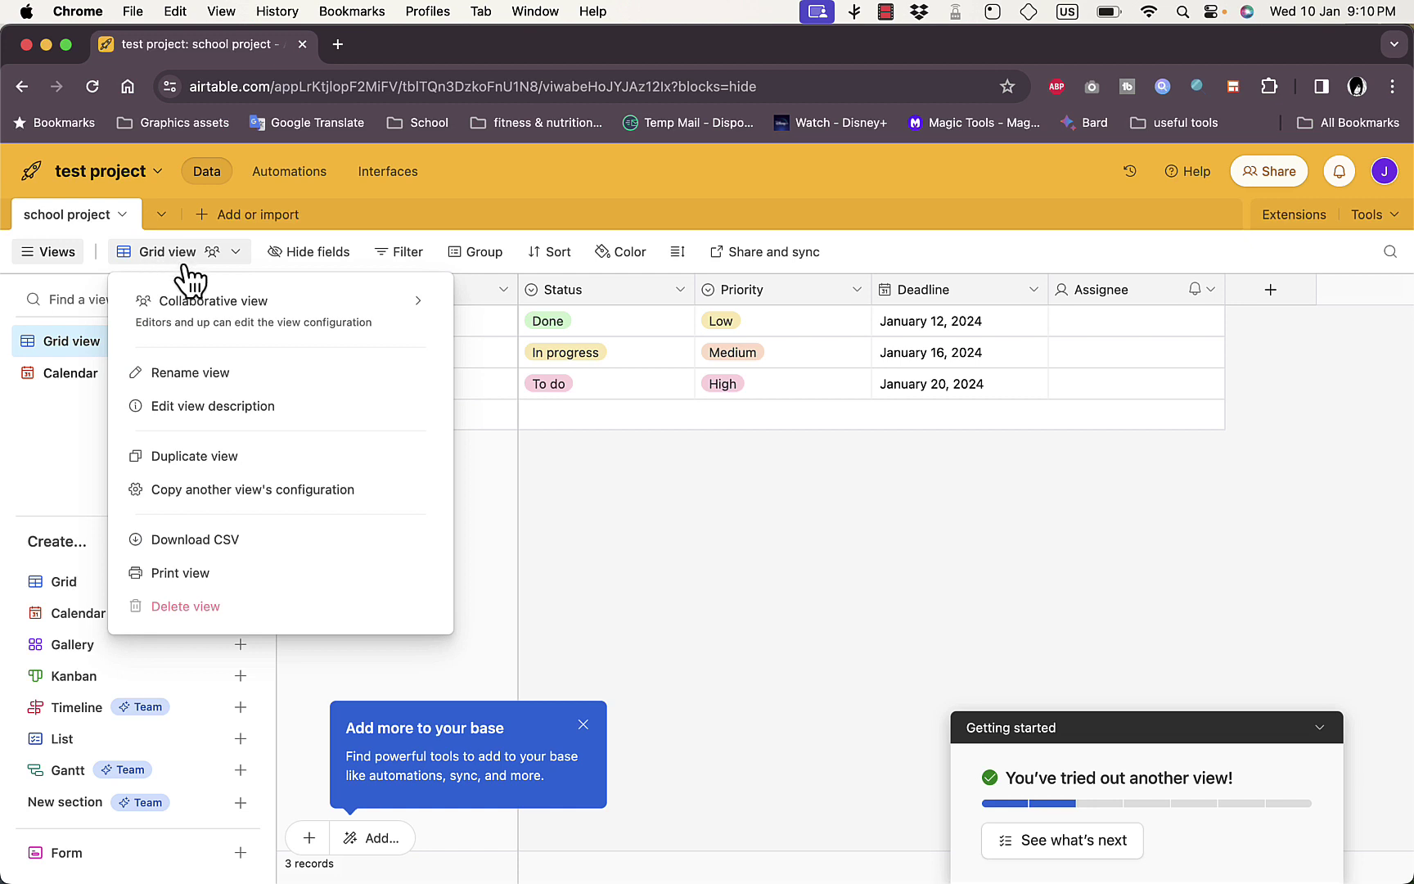
pyautogui.moveTo(214, 321)
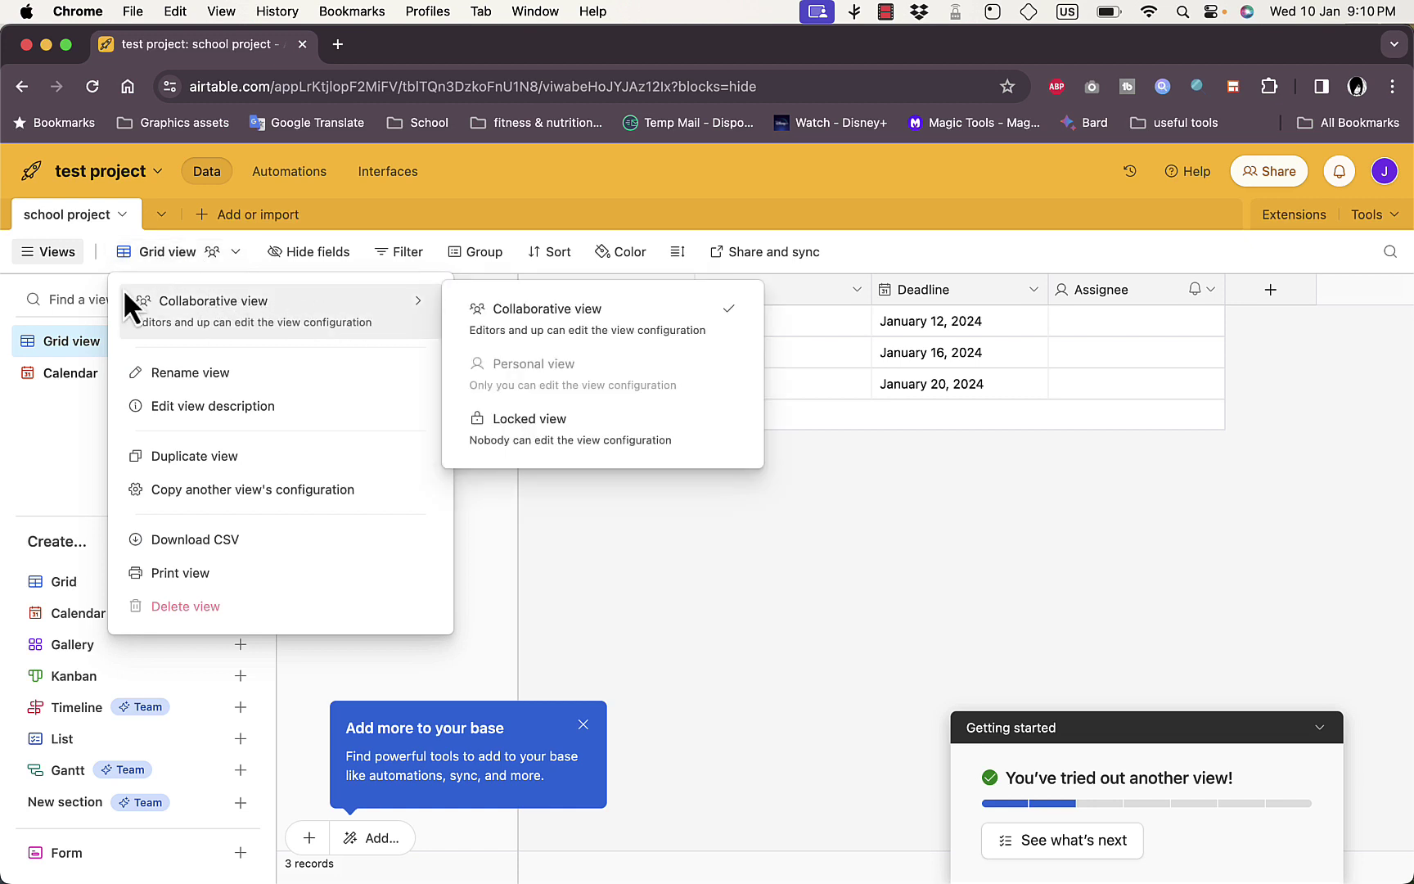
pyautogui.click(65, 375)
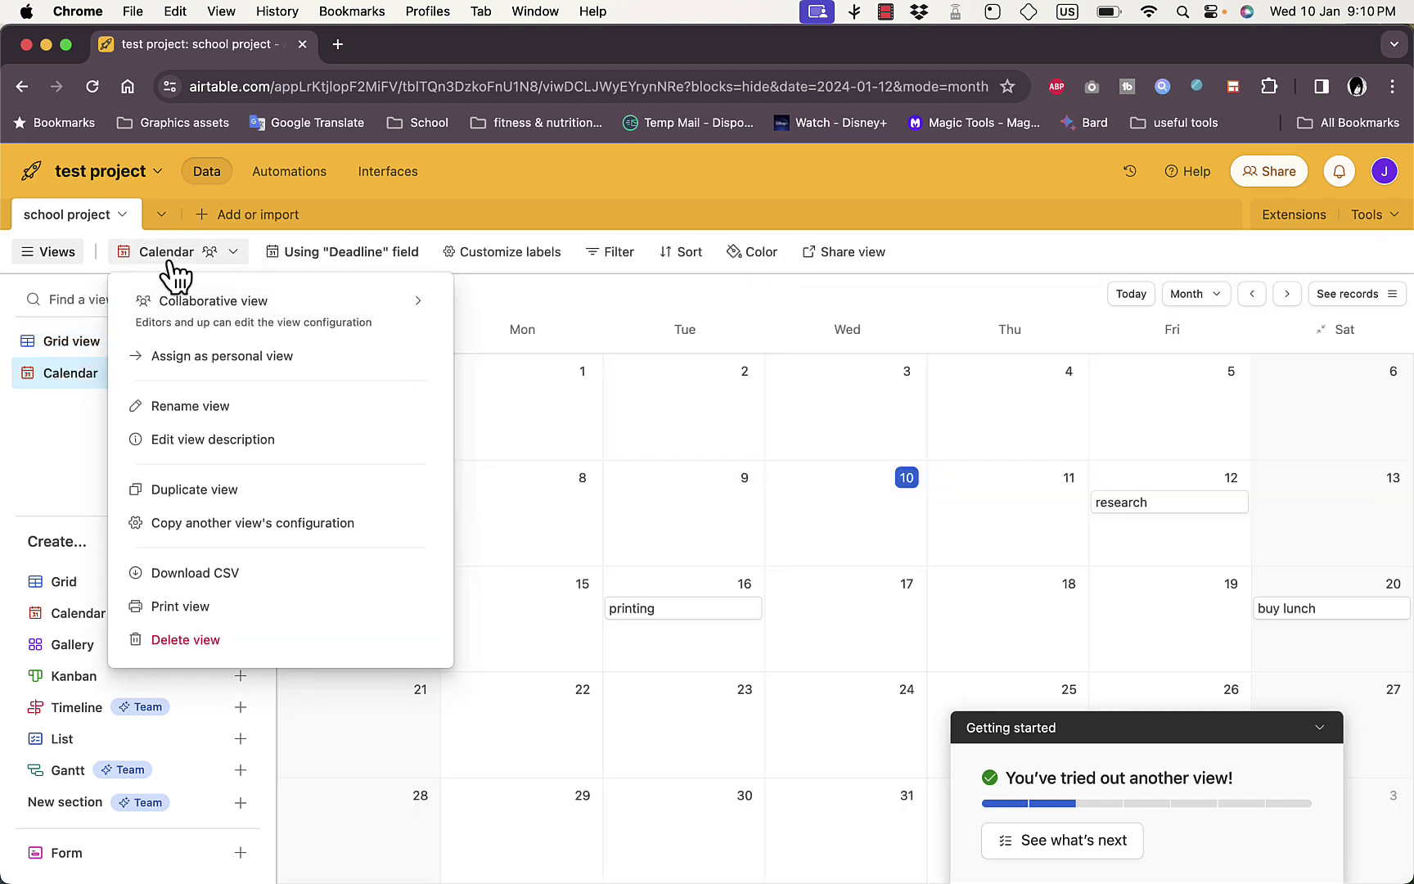
pyautogui.doubleClick(167, 251)
pyautogui.click(184, 284)
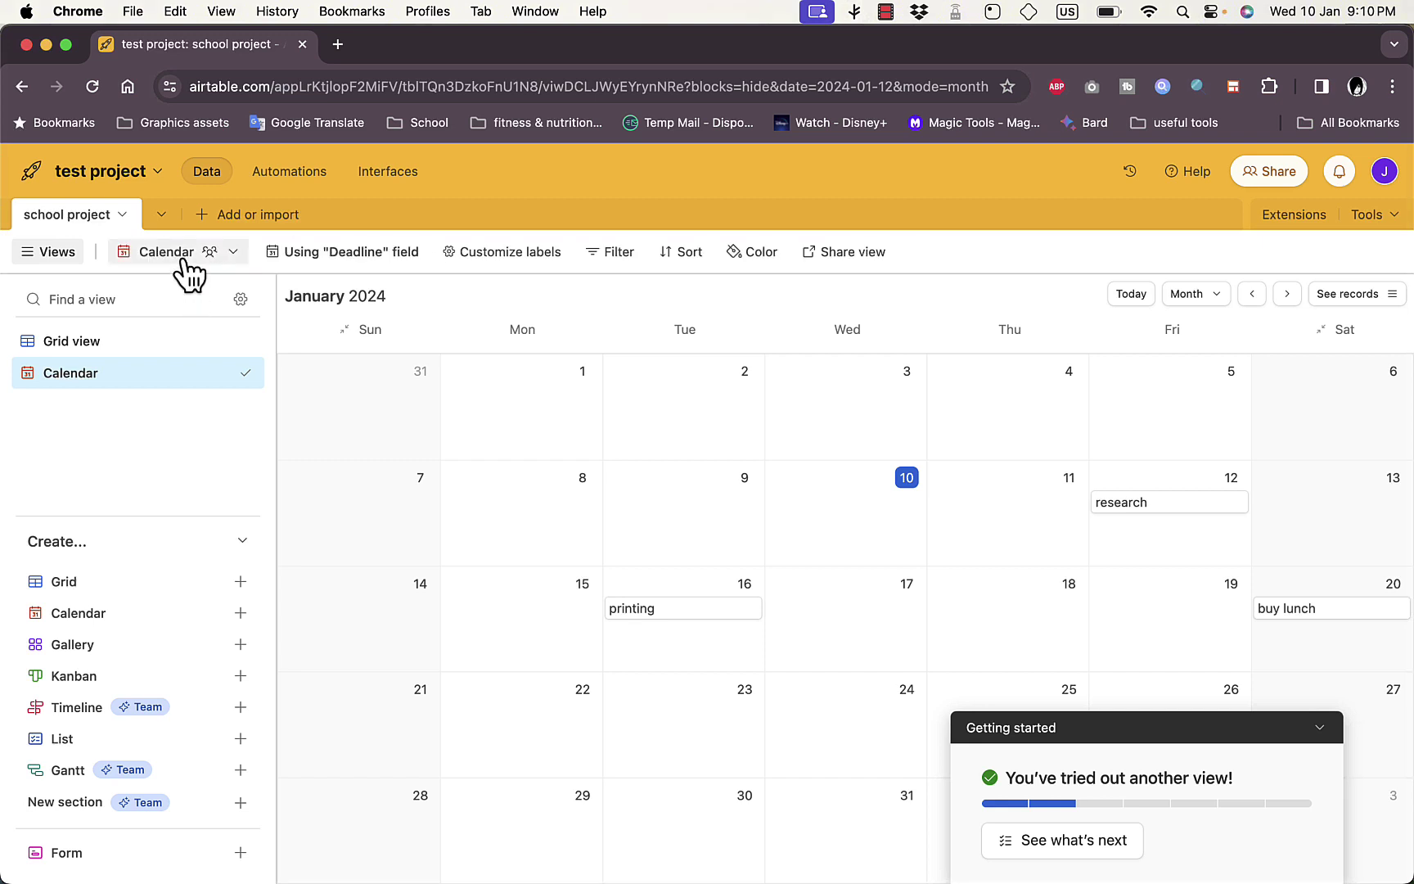
pyautogui.click(185, 262)
pyautogui.doubleClick(181, 260)
pyautogui.click(156, 423)
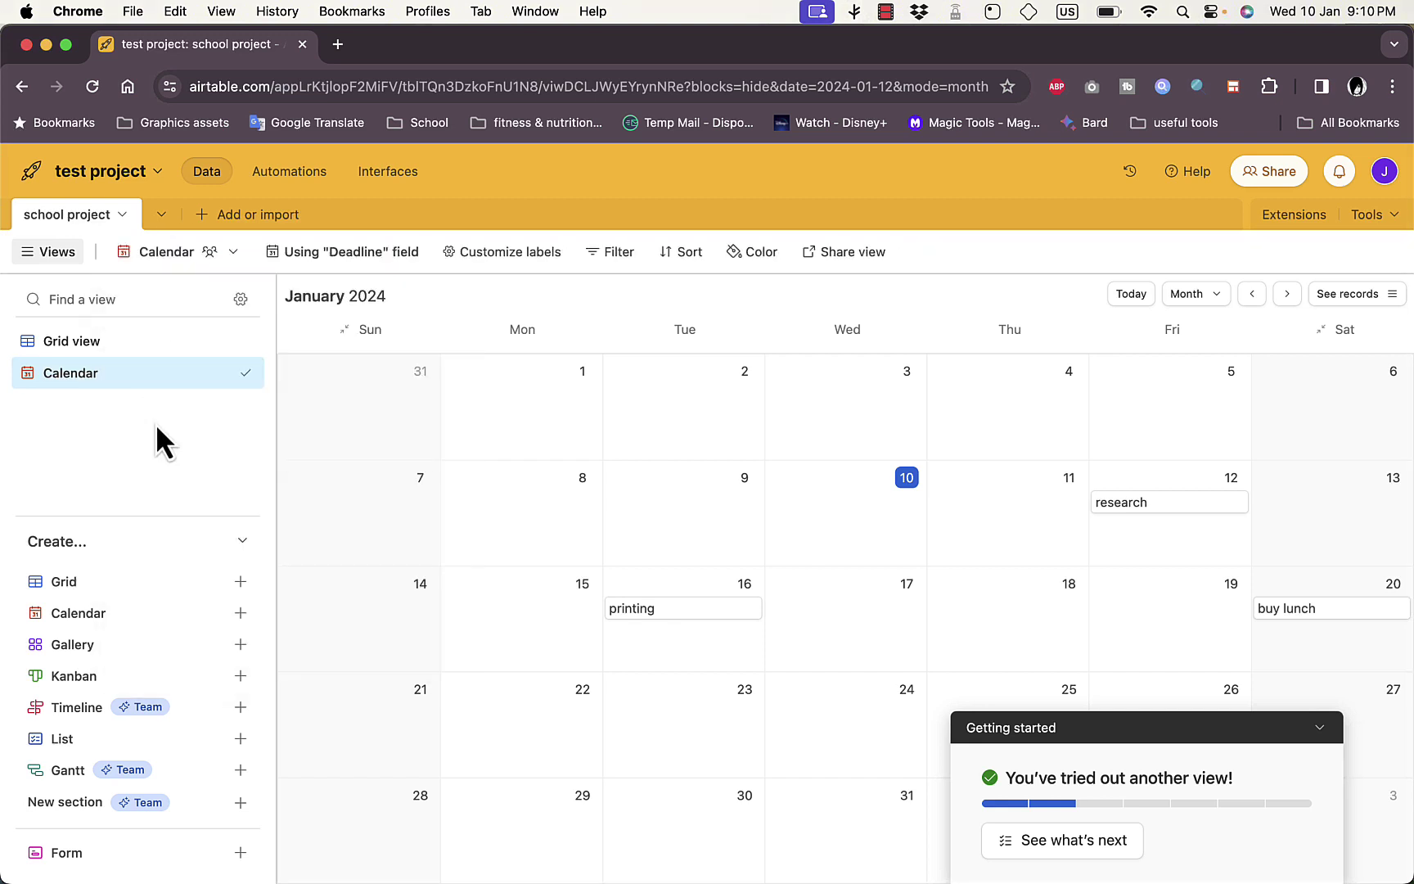
pyautogui.click(210, 268)
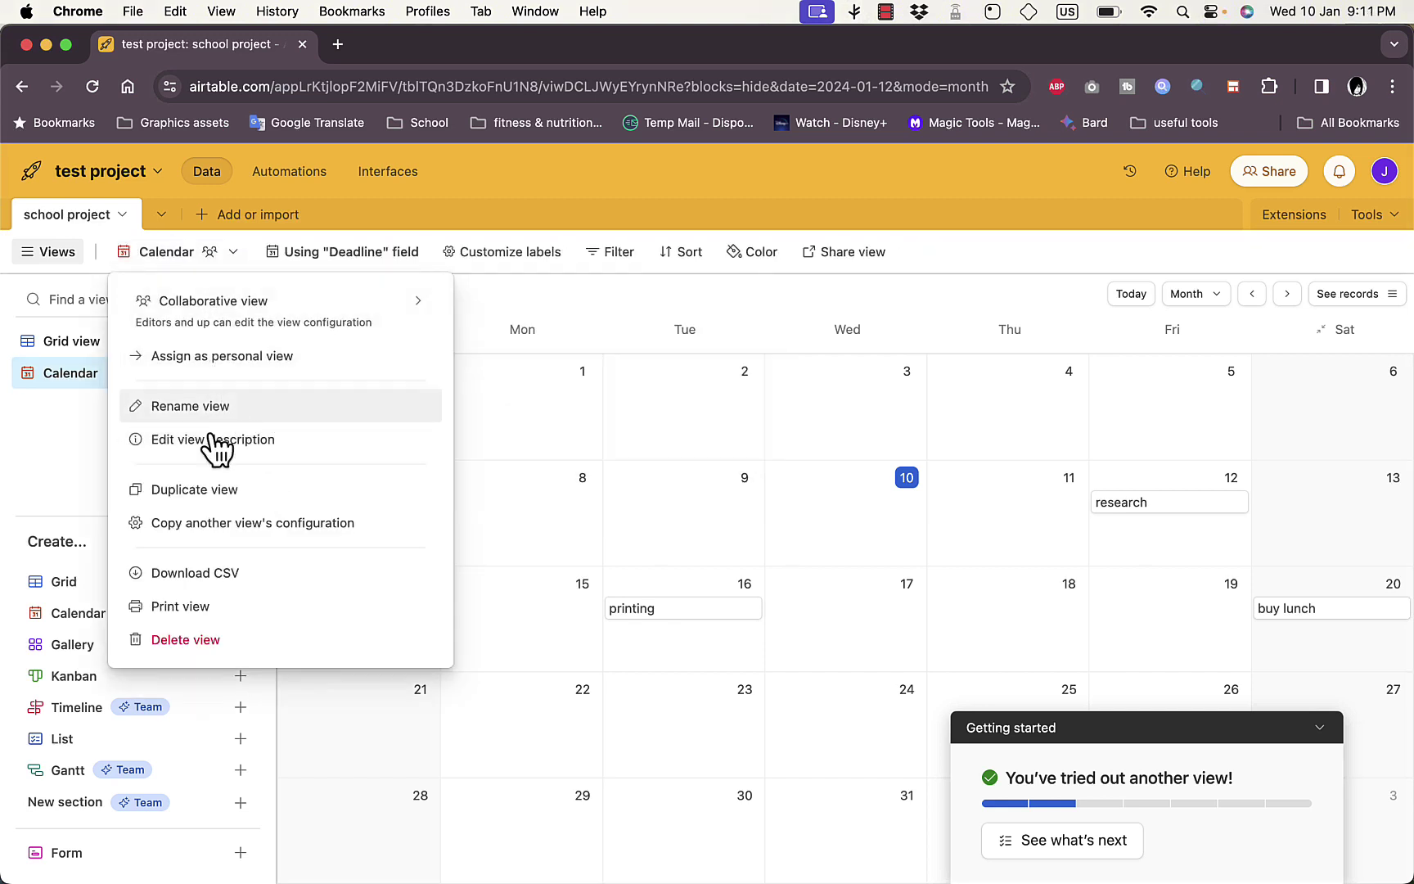
pyautogui.click(54, 461)
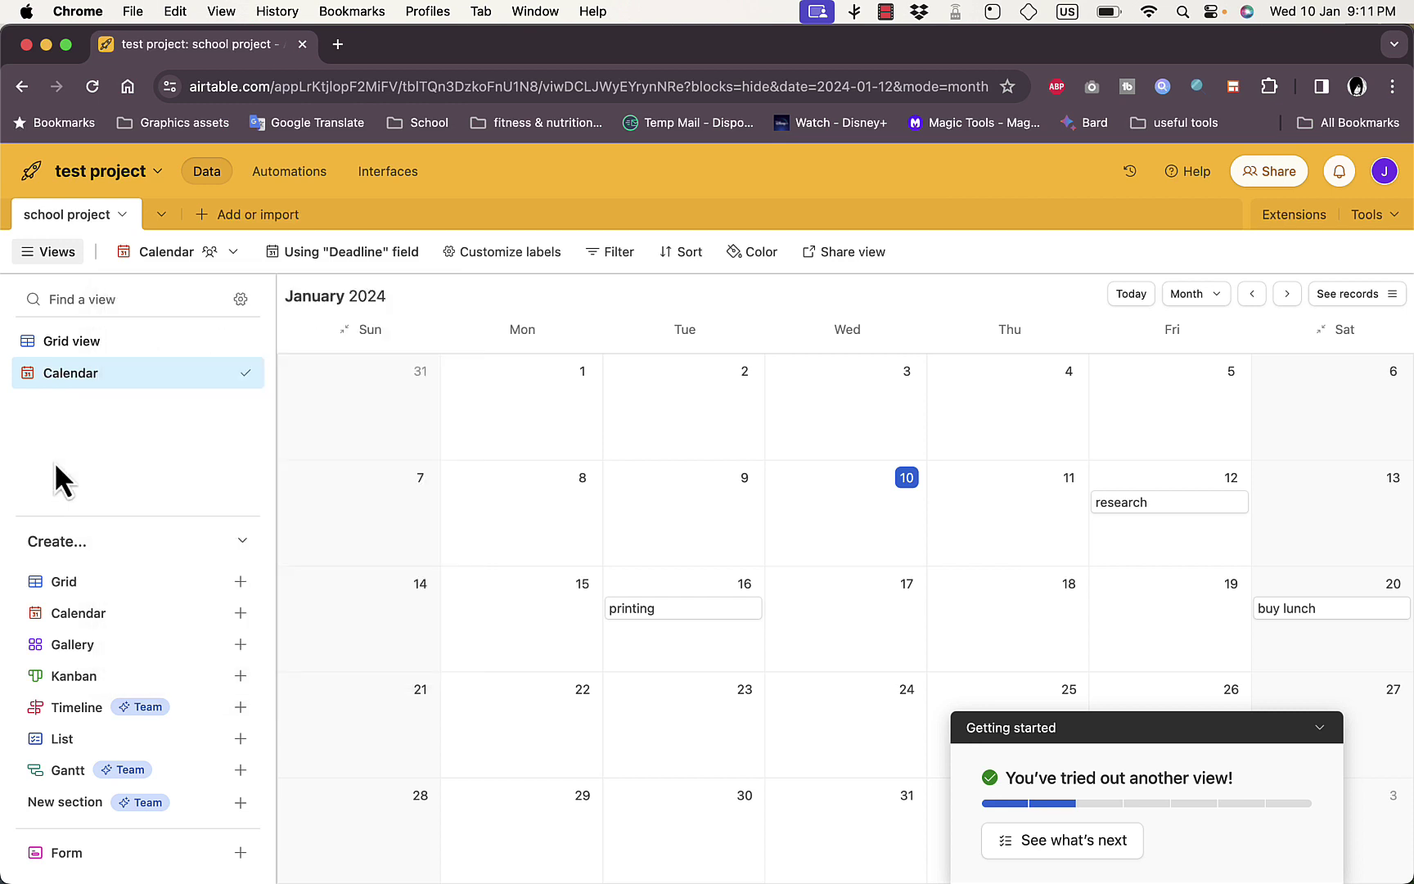
pyautogui.click(90, 344)
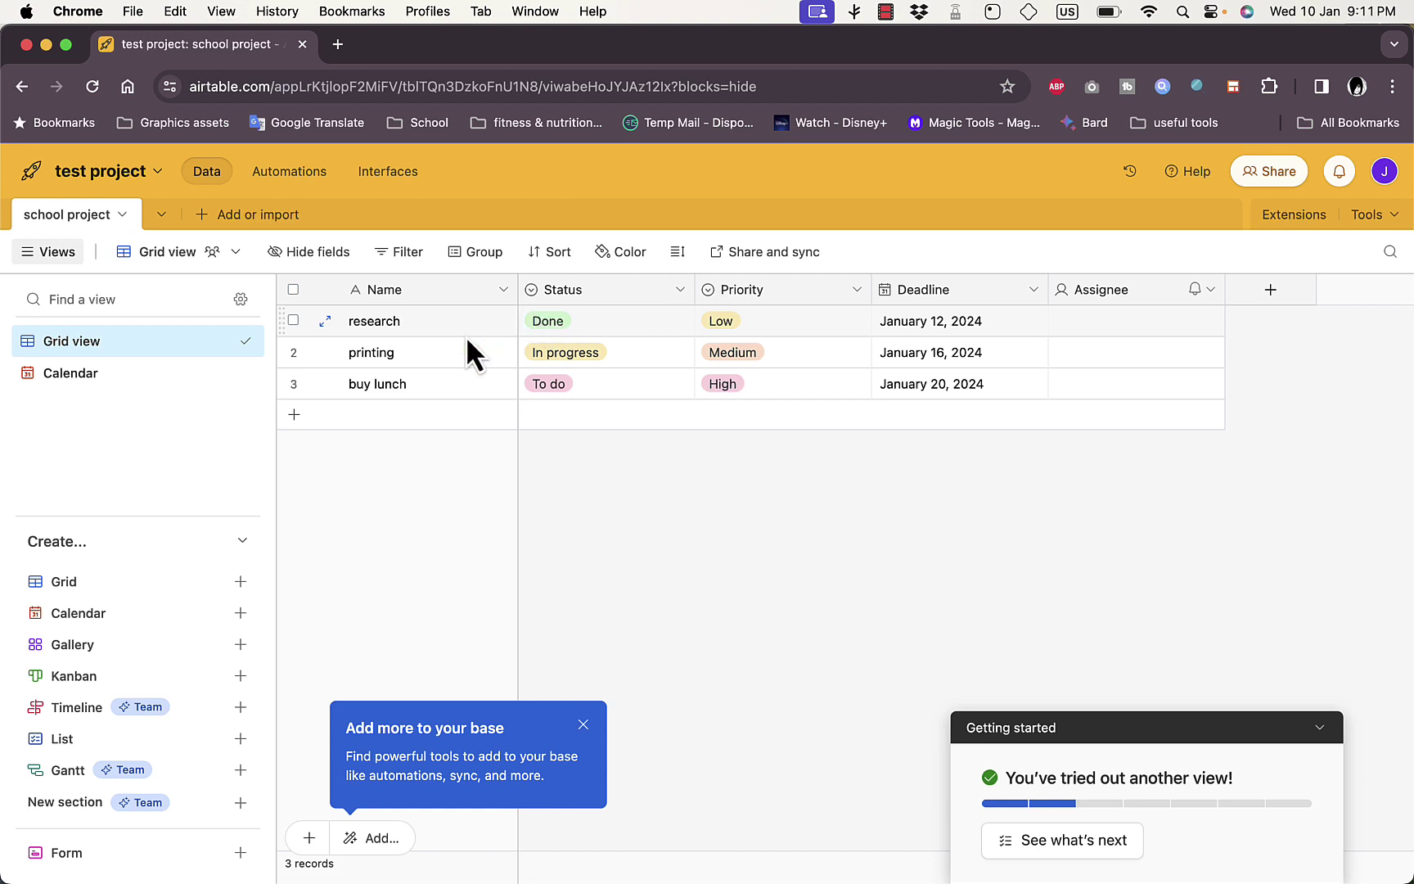
# Set the research task's Status to In progress and its Priority to Medium
pyautogui.click(587, 328)
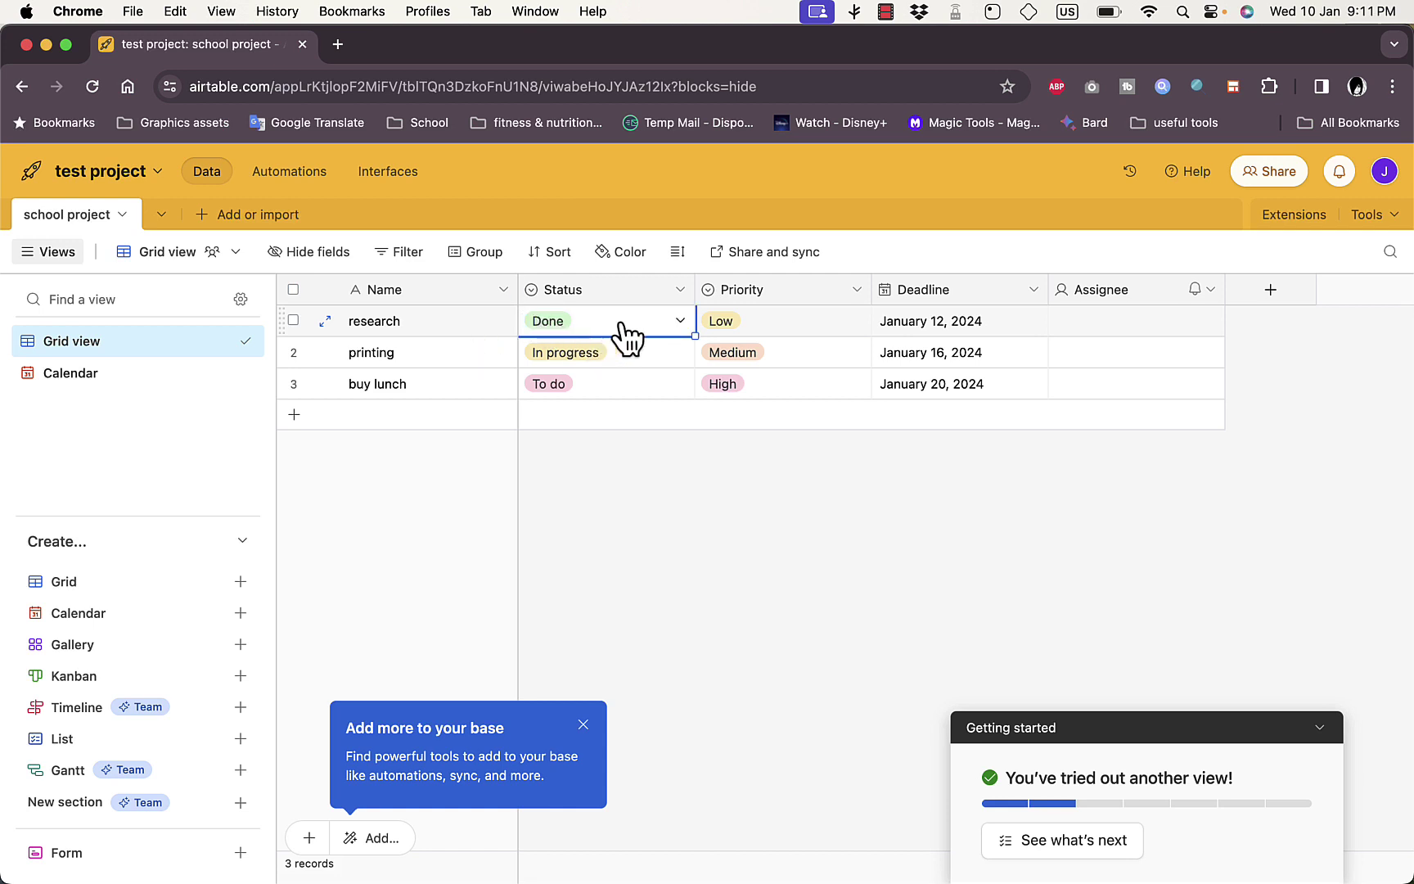
pyautogui.click(682, 322)
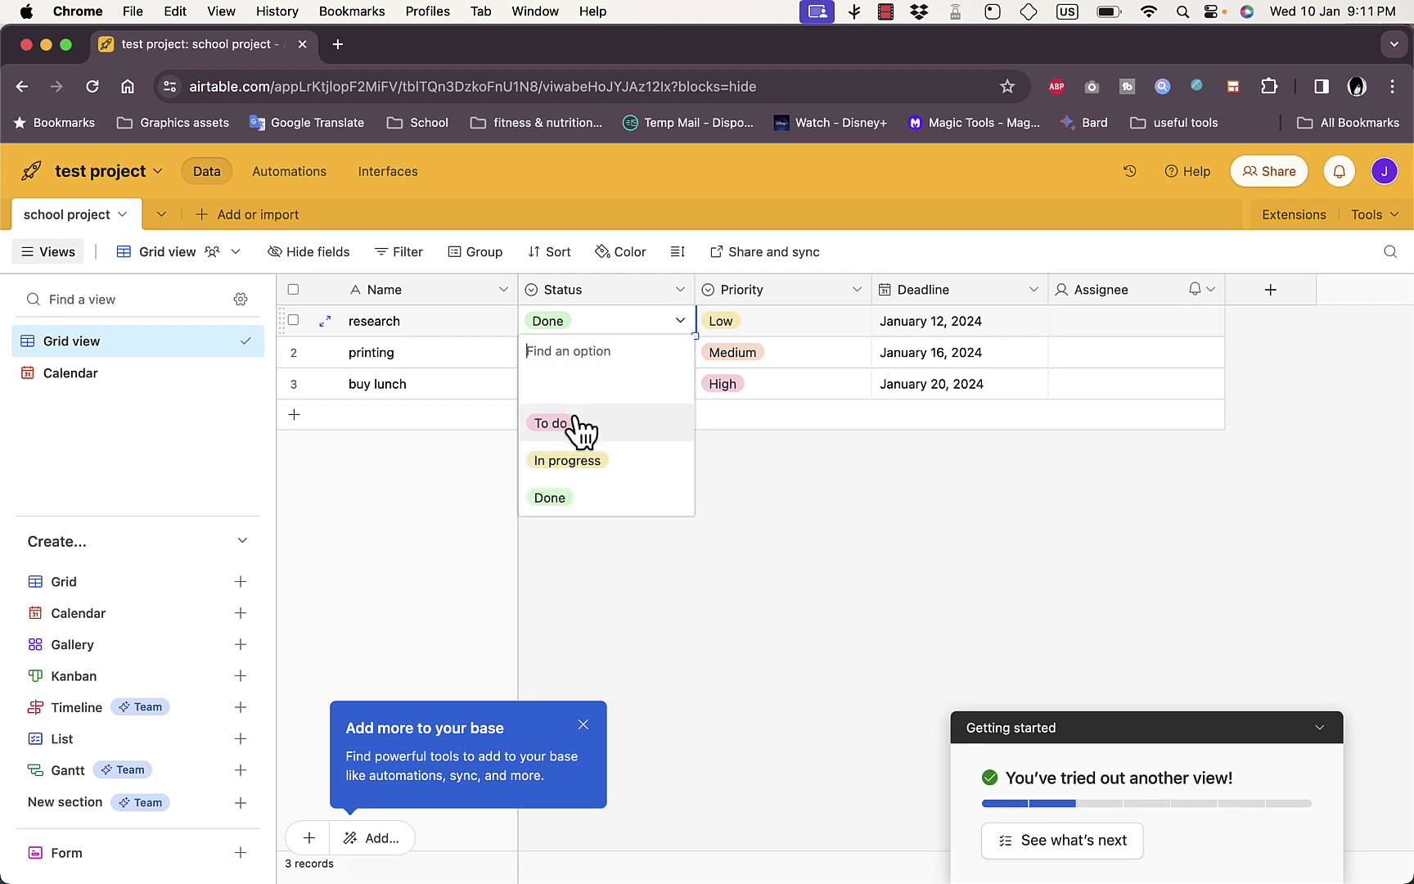
pyautogui.click(589, 460)
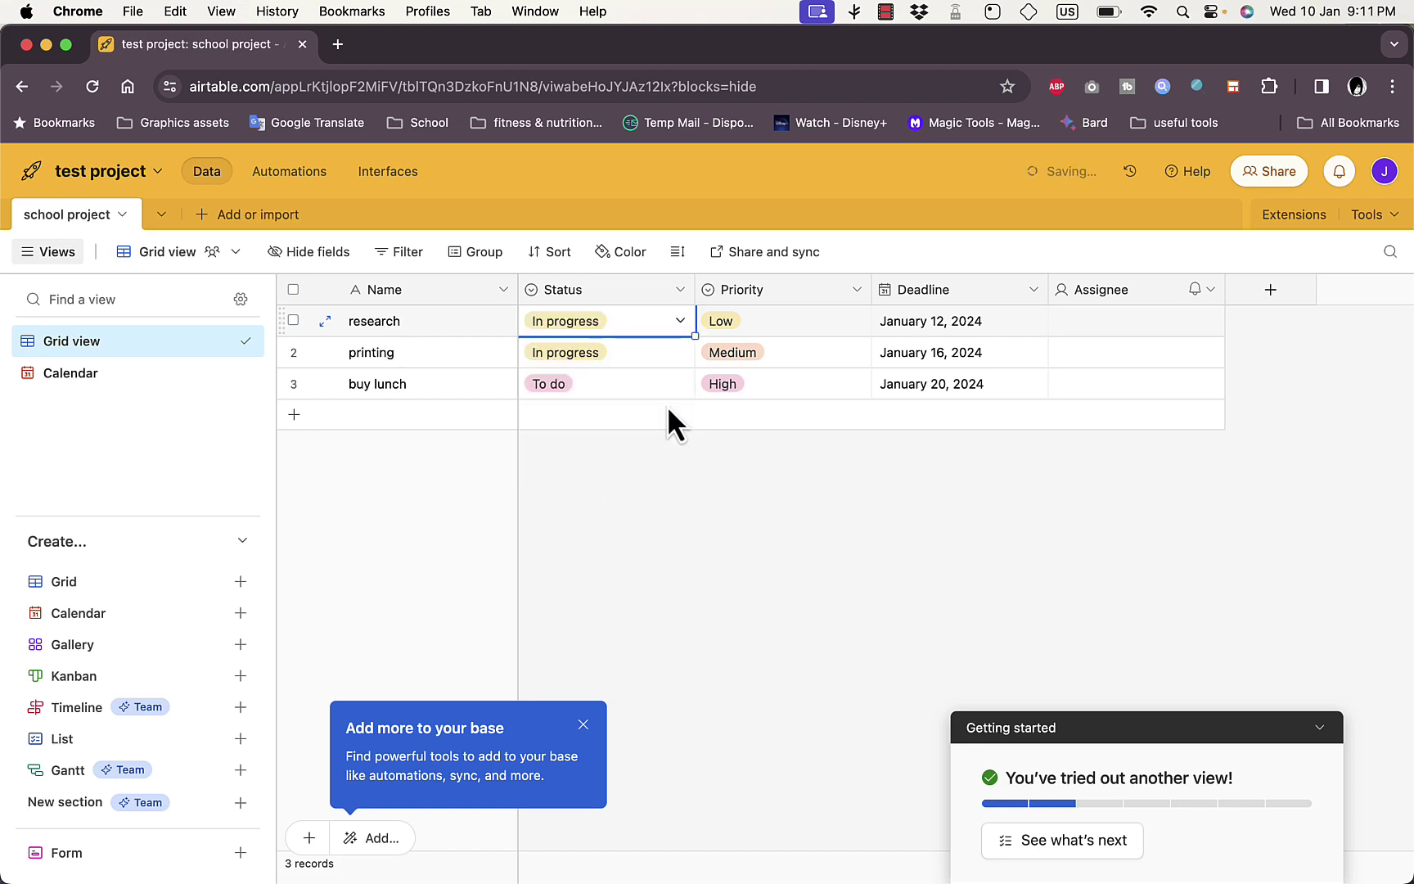
pyautogui.click(832, 324)
pyautogui.click(849, 321)
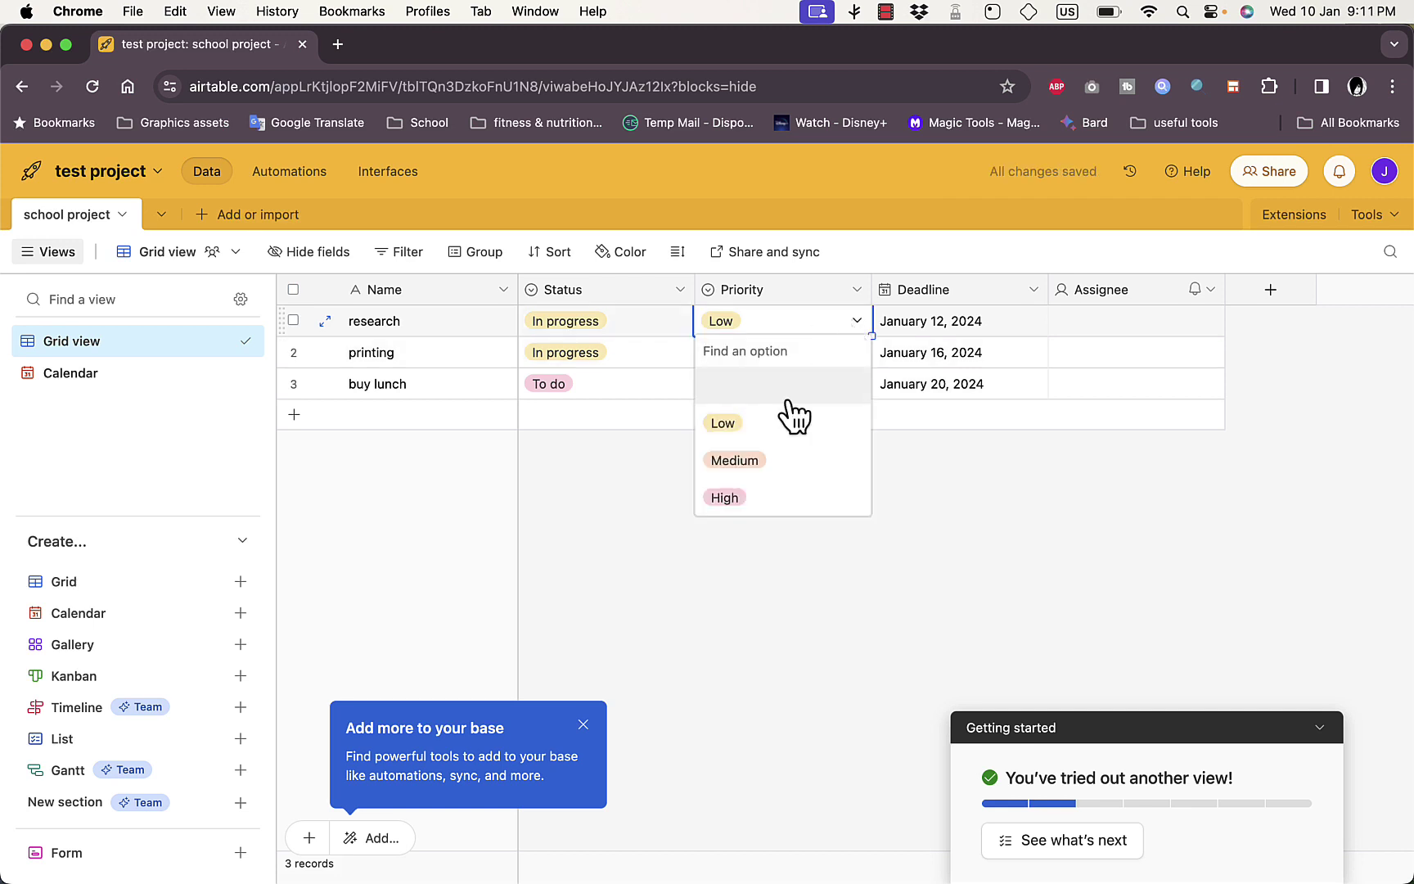
pyautogui.click(753, 463)
# Assign the research task to the invited collaborator and dismiss the add-more tip
pyautogui.click(937, 324)
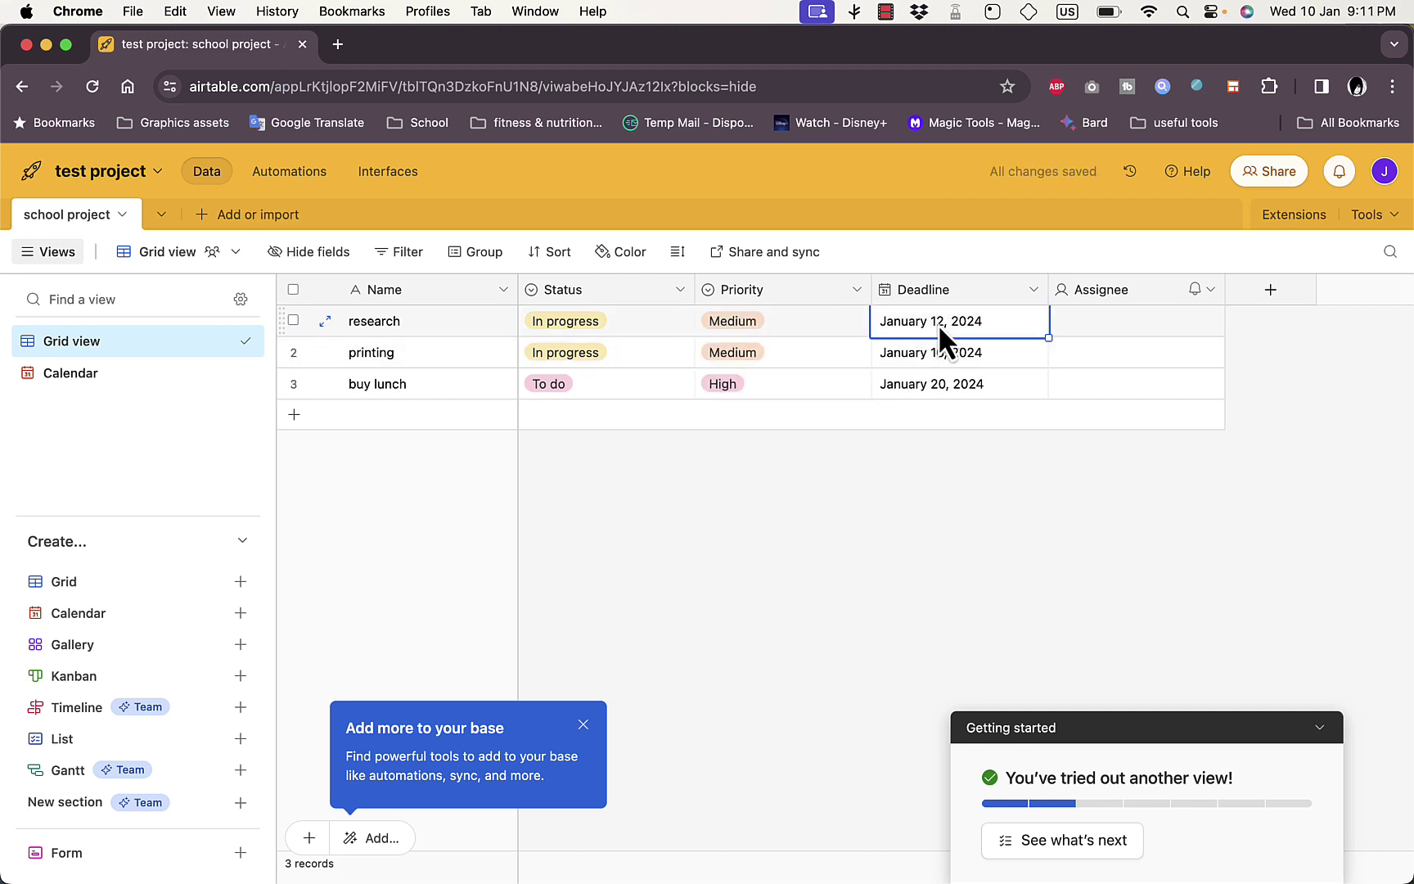
pyautogui.click(1102, 332)
pyautogui.click(1126, 327)
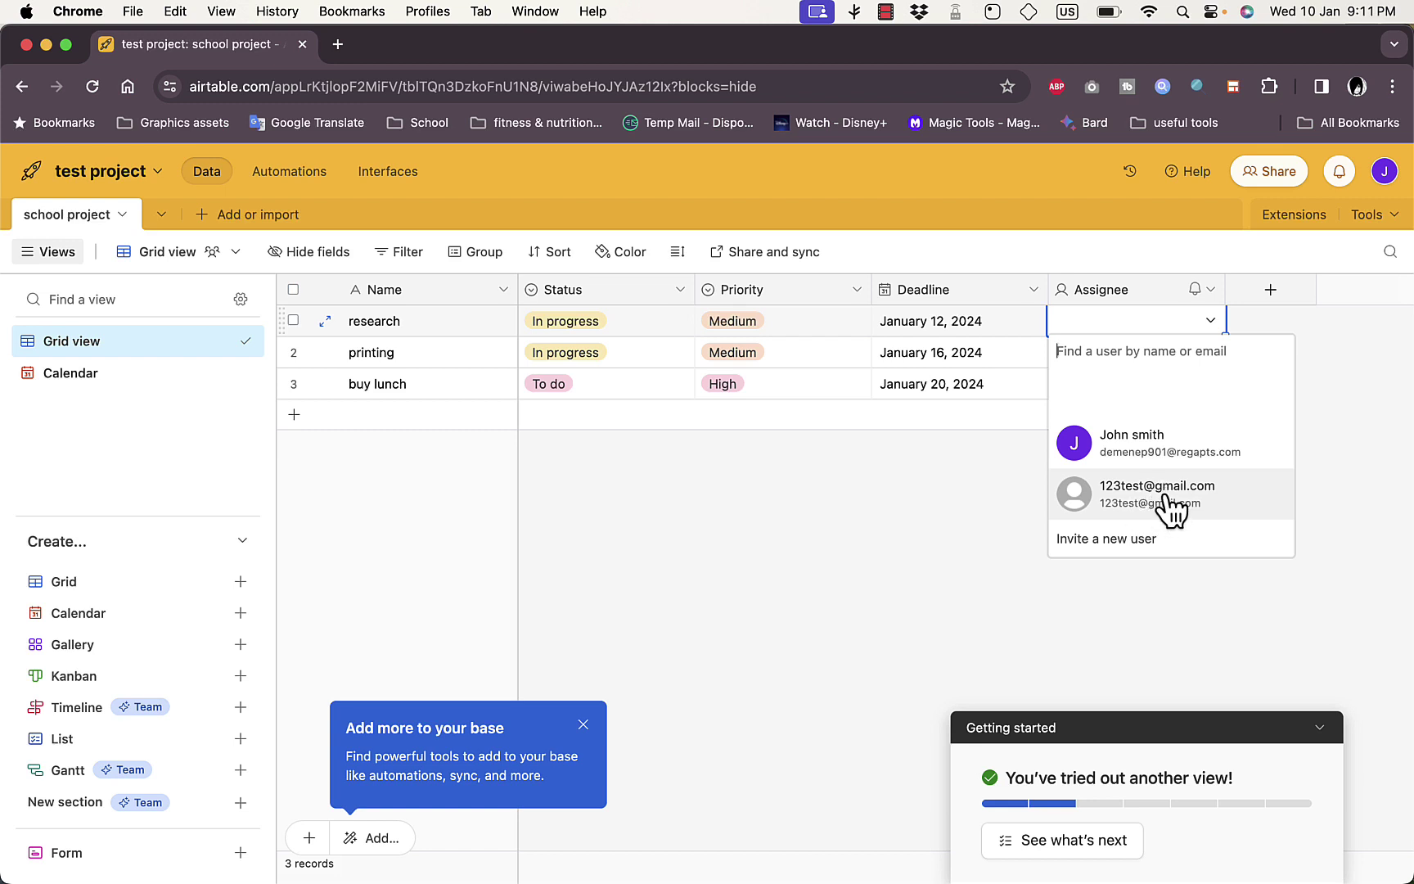
pyautogui.click(1163, 493)
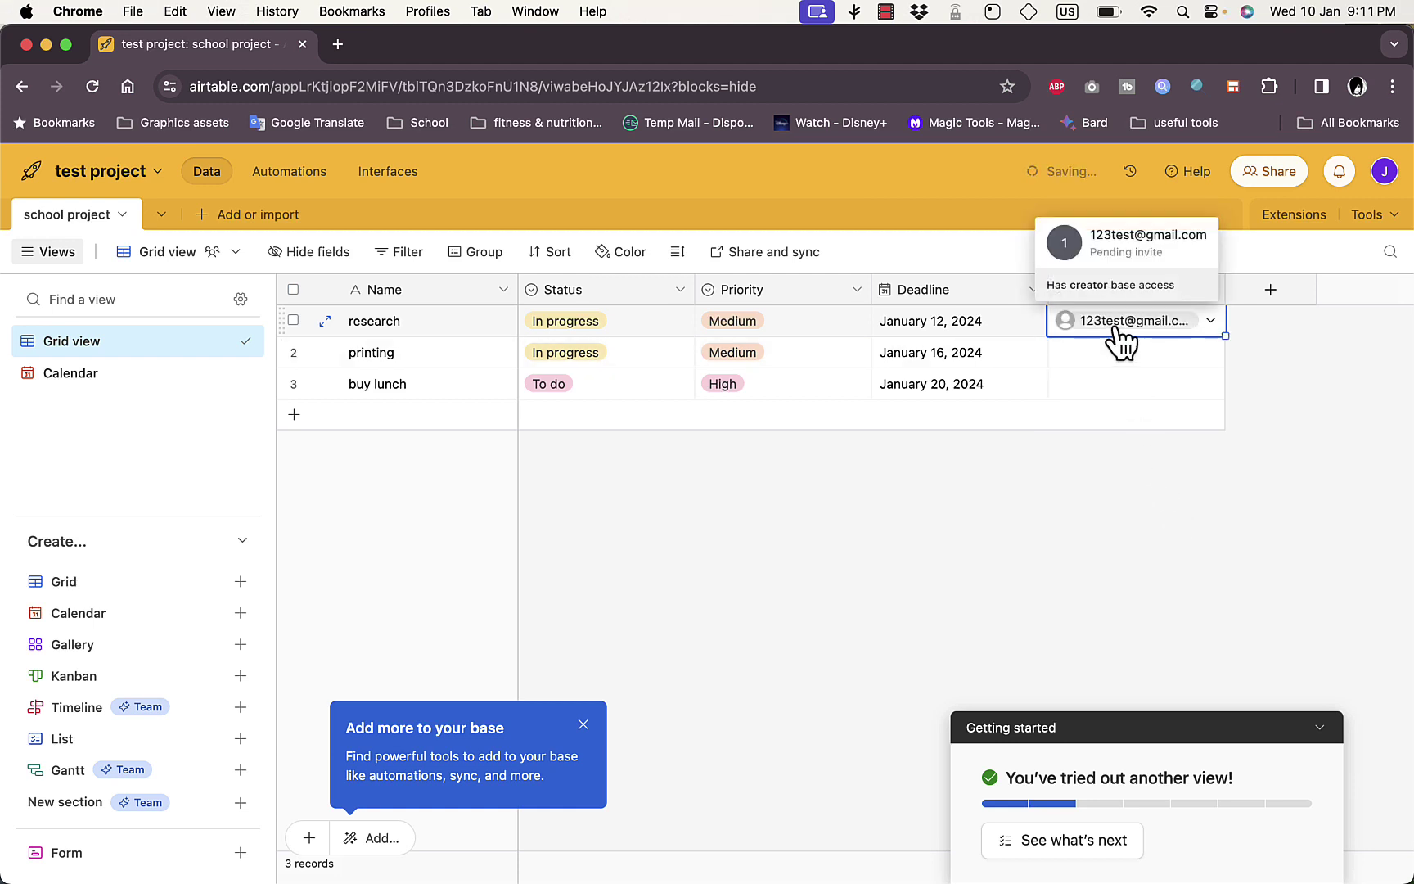
pyautogui.click(582, 724)
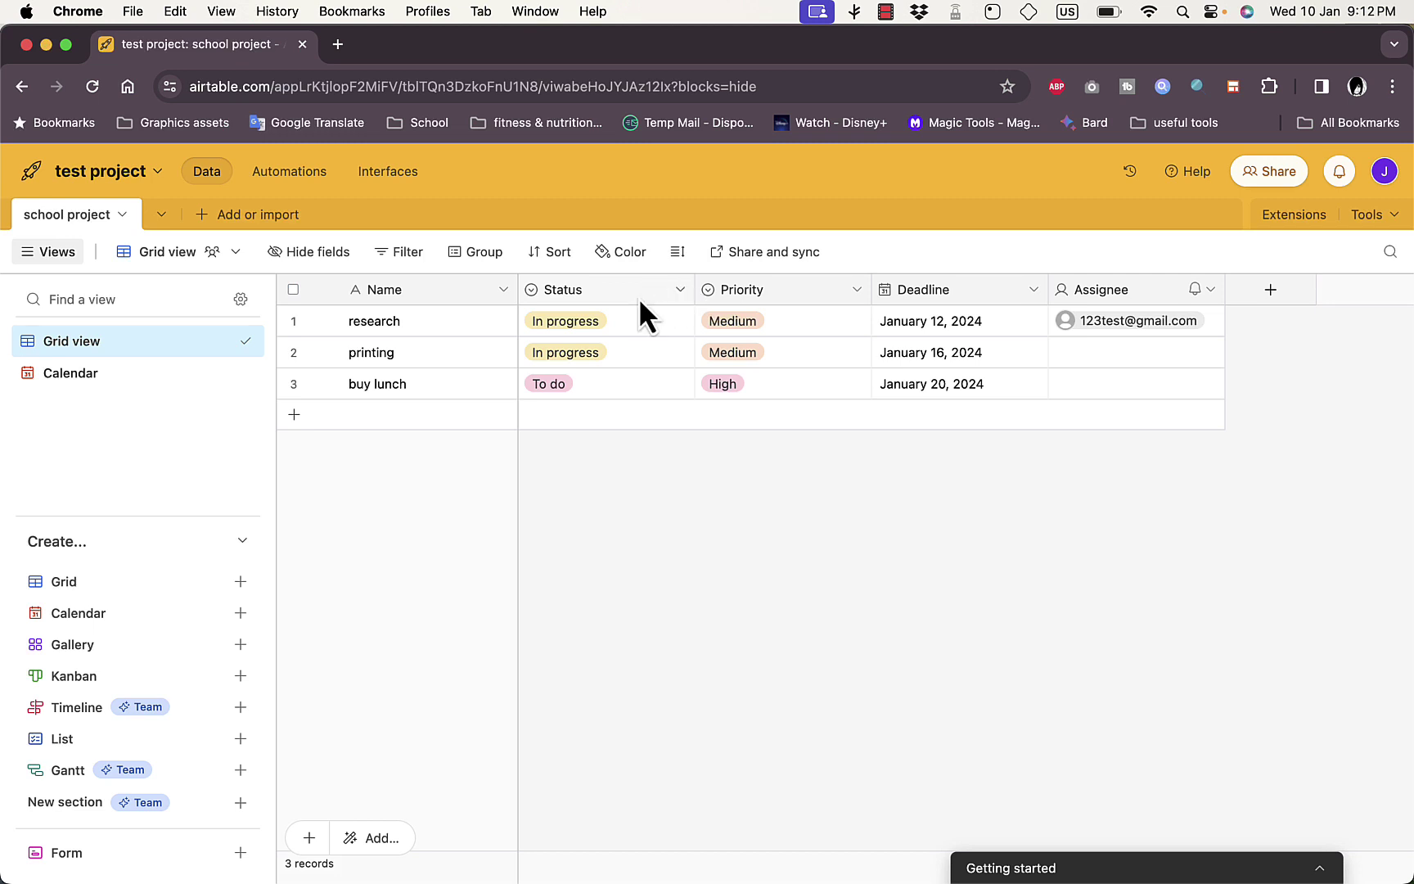
# Create a new field of type Email as the last column, after Assignee
pyautogui.click(504, 296)
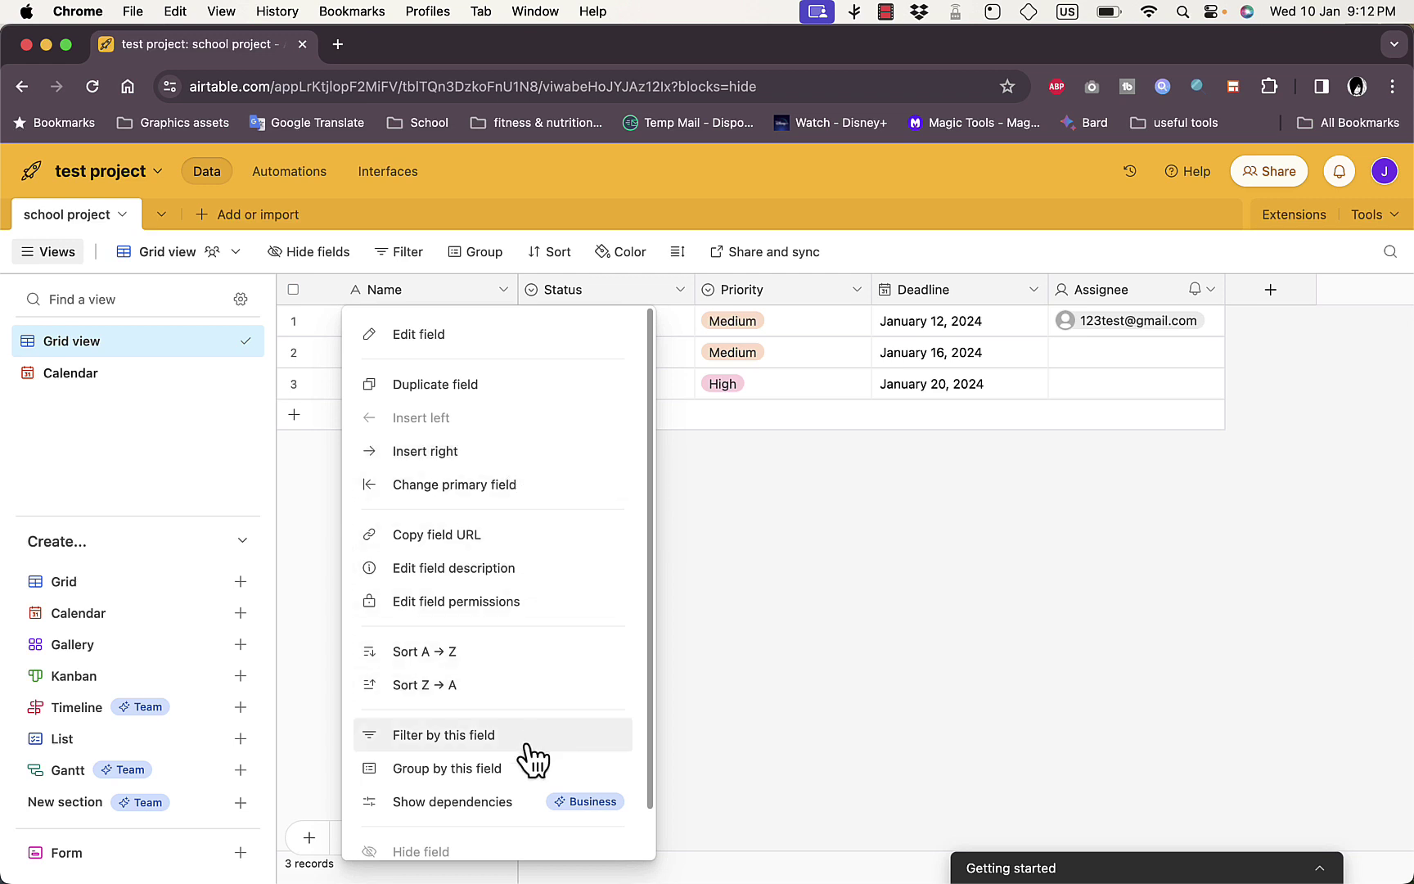
pyautogui.click(814, 525)
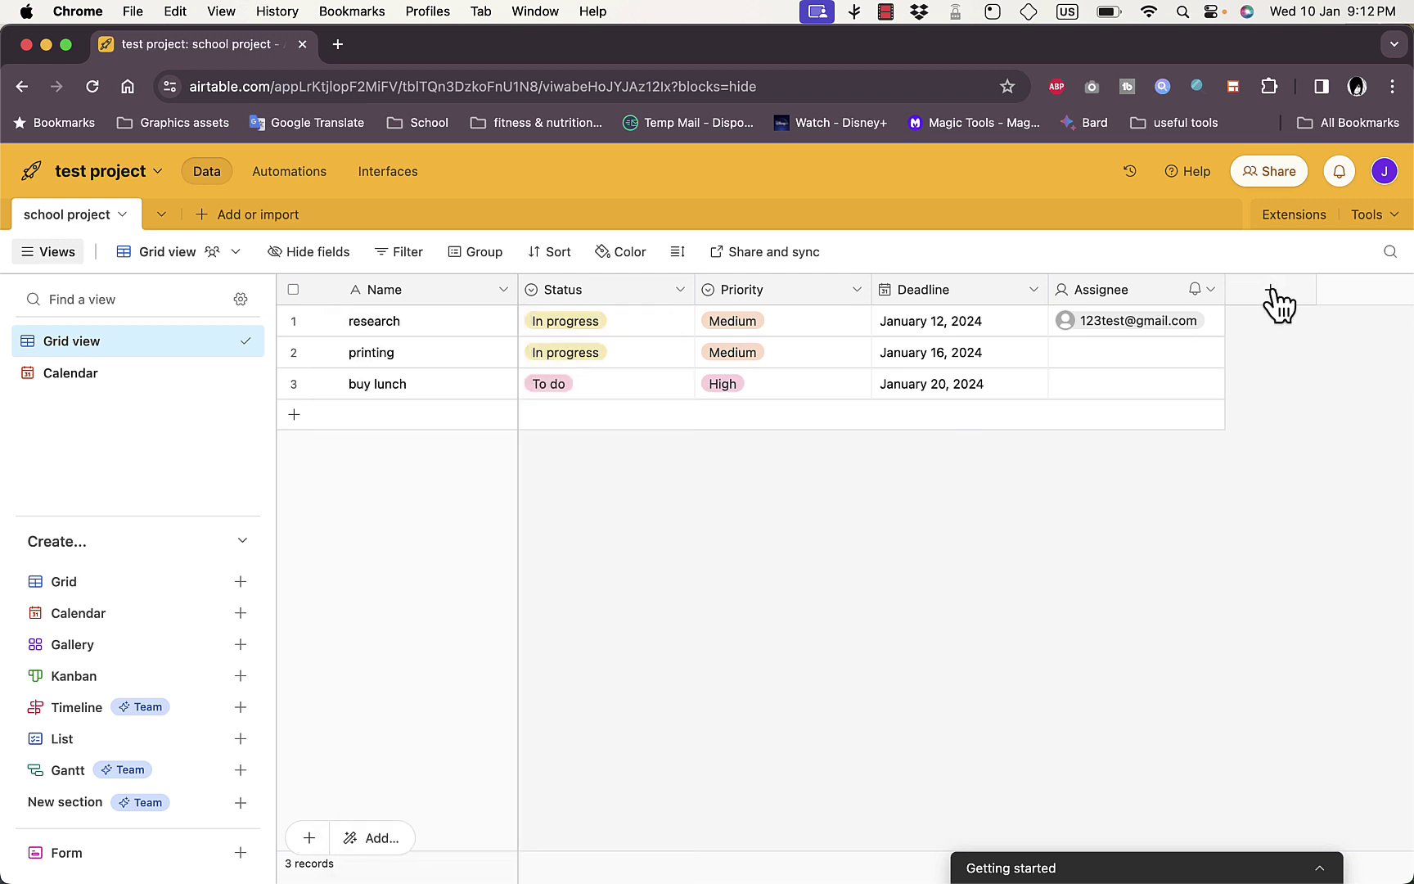
pyautogui.click(1271, 291)
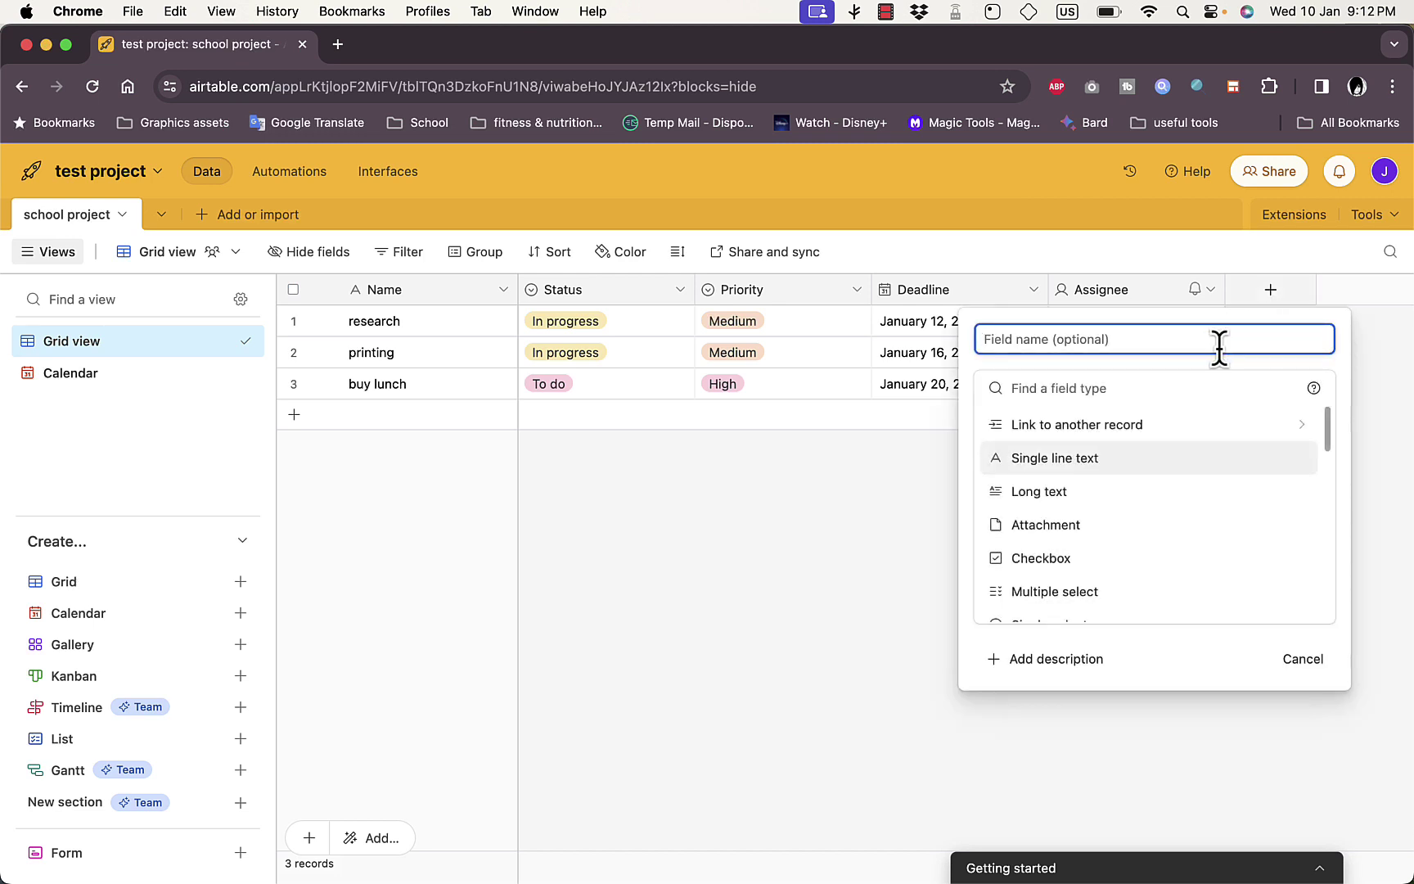
pyautogui.click(1329, 427)
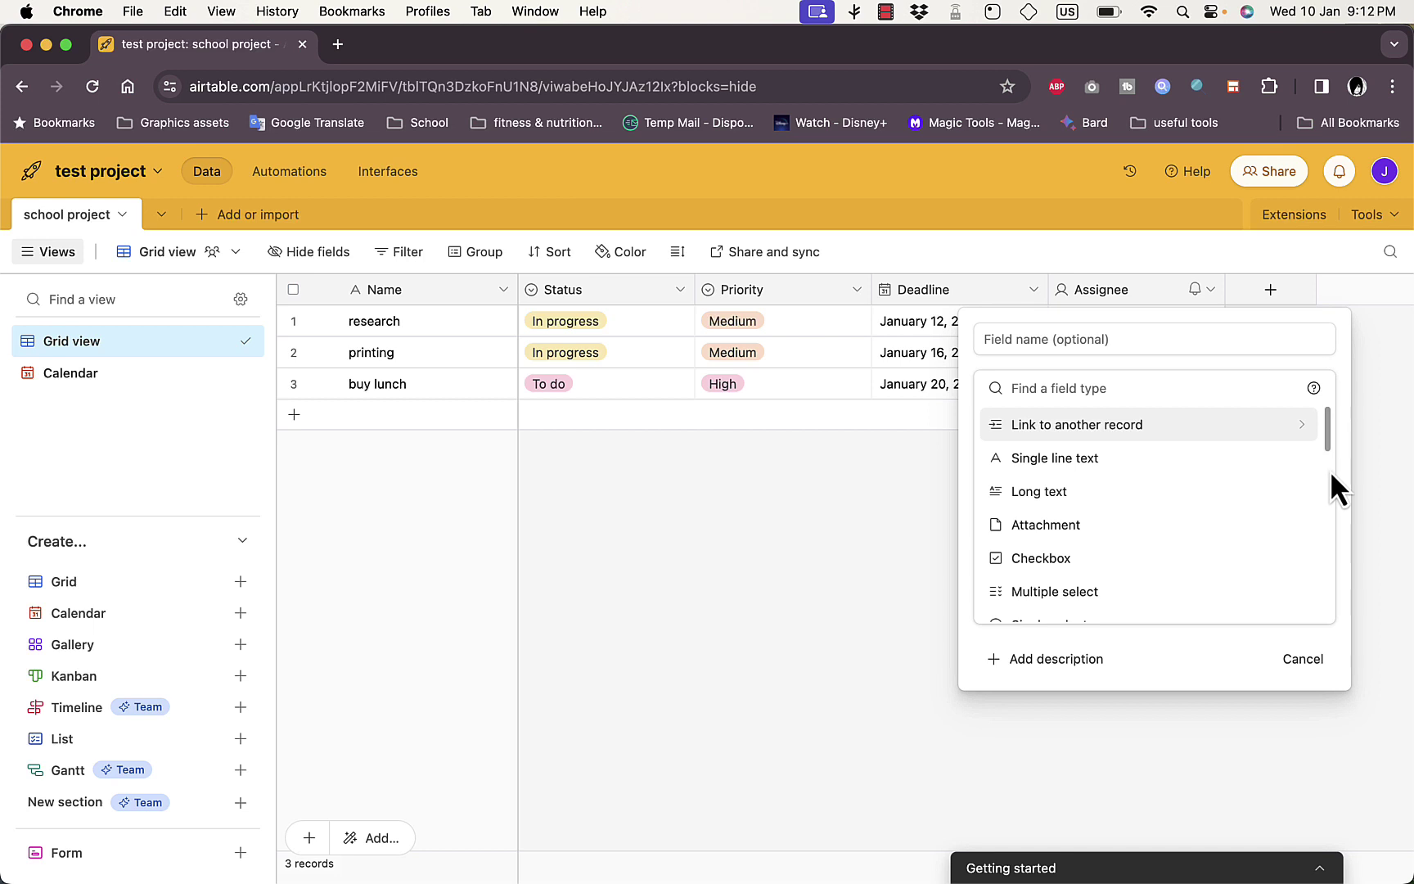
pyautogui.scroll(-5, 1067, 573)
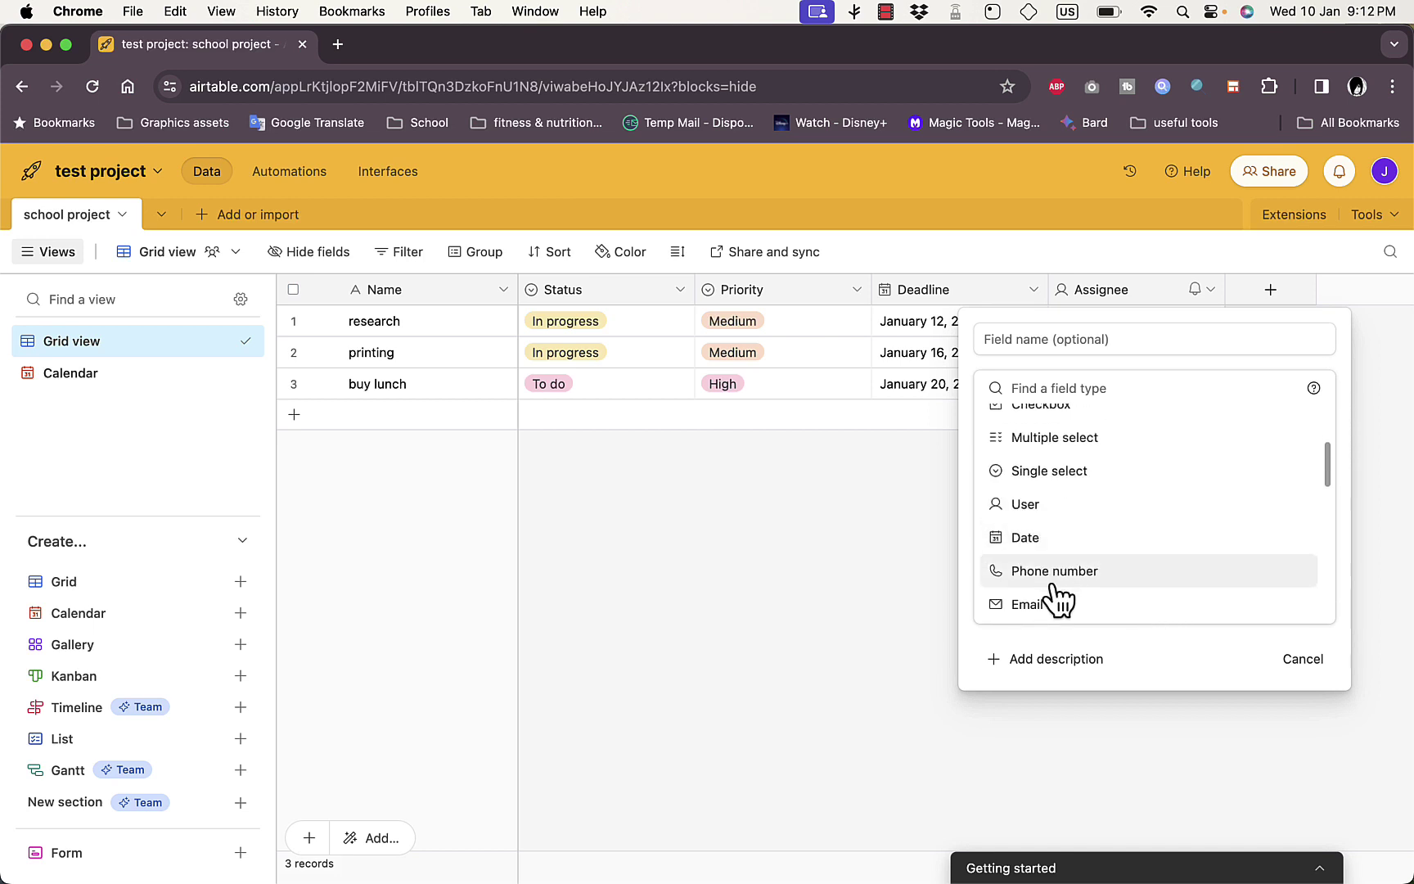
pyautogui.click(1057, 610)
pyautogui.click(1288, 483)
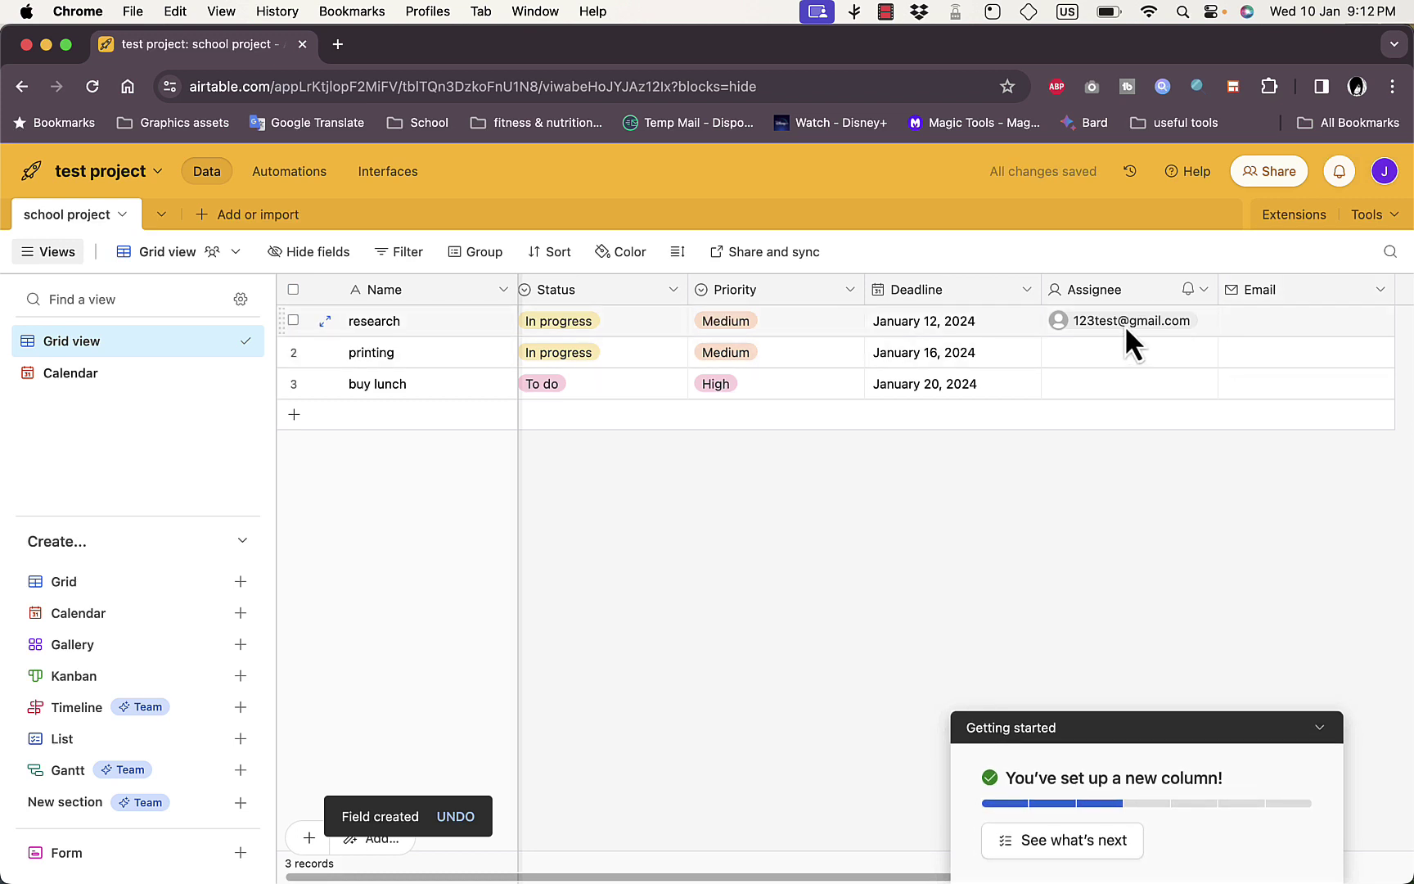
# Collapse the getting-started panel and drag the research row below printing
pyautogui.click(1322, 736)
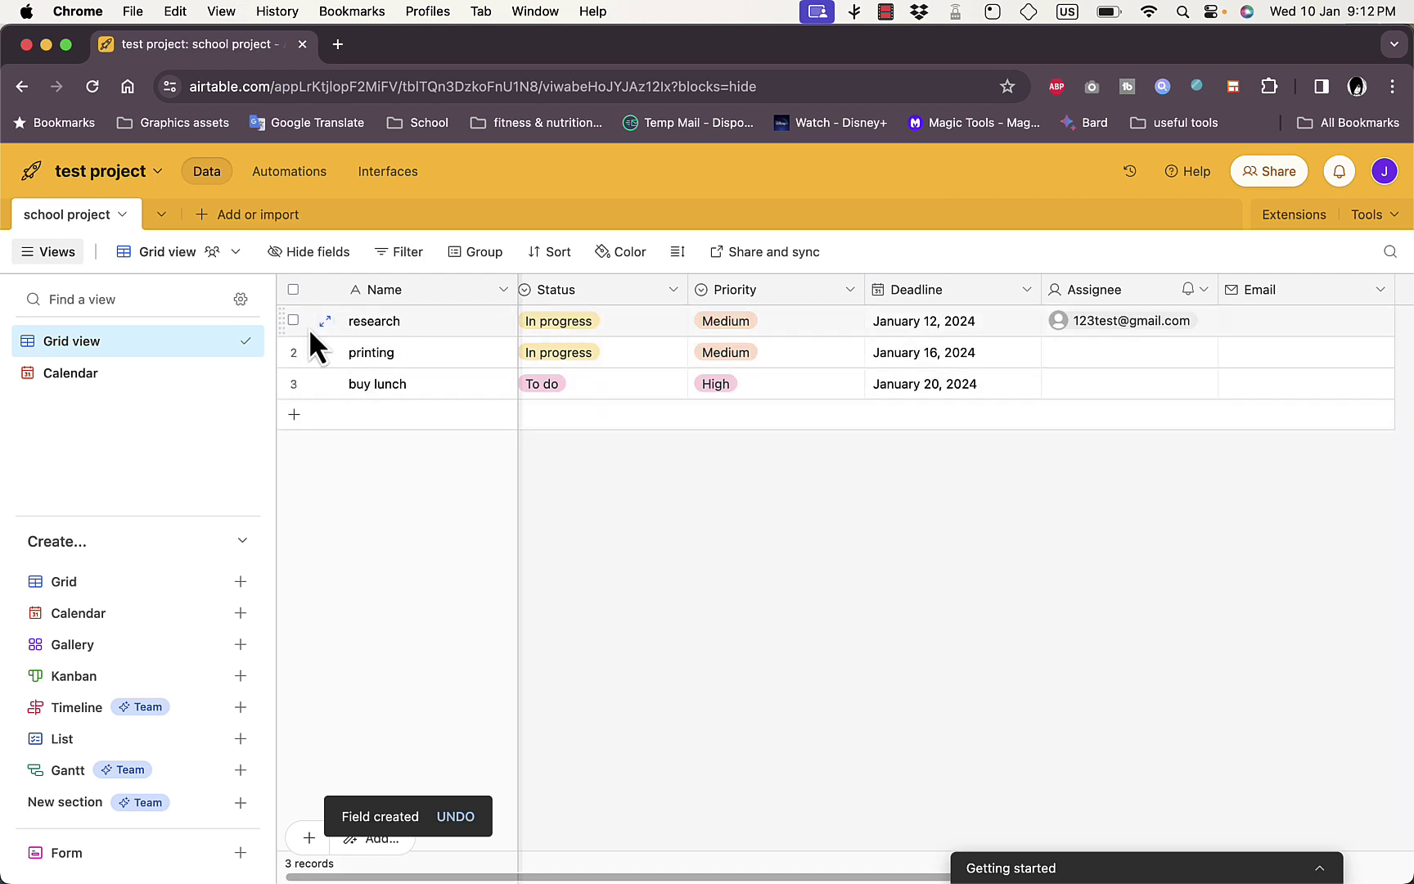
pyautogui.moveTo(292, 328); pyautogui.dragTo(292, 384)
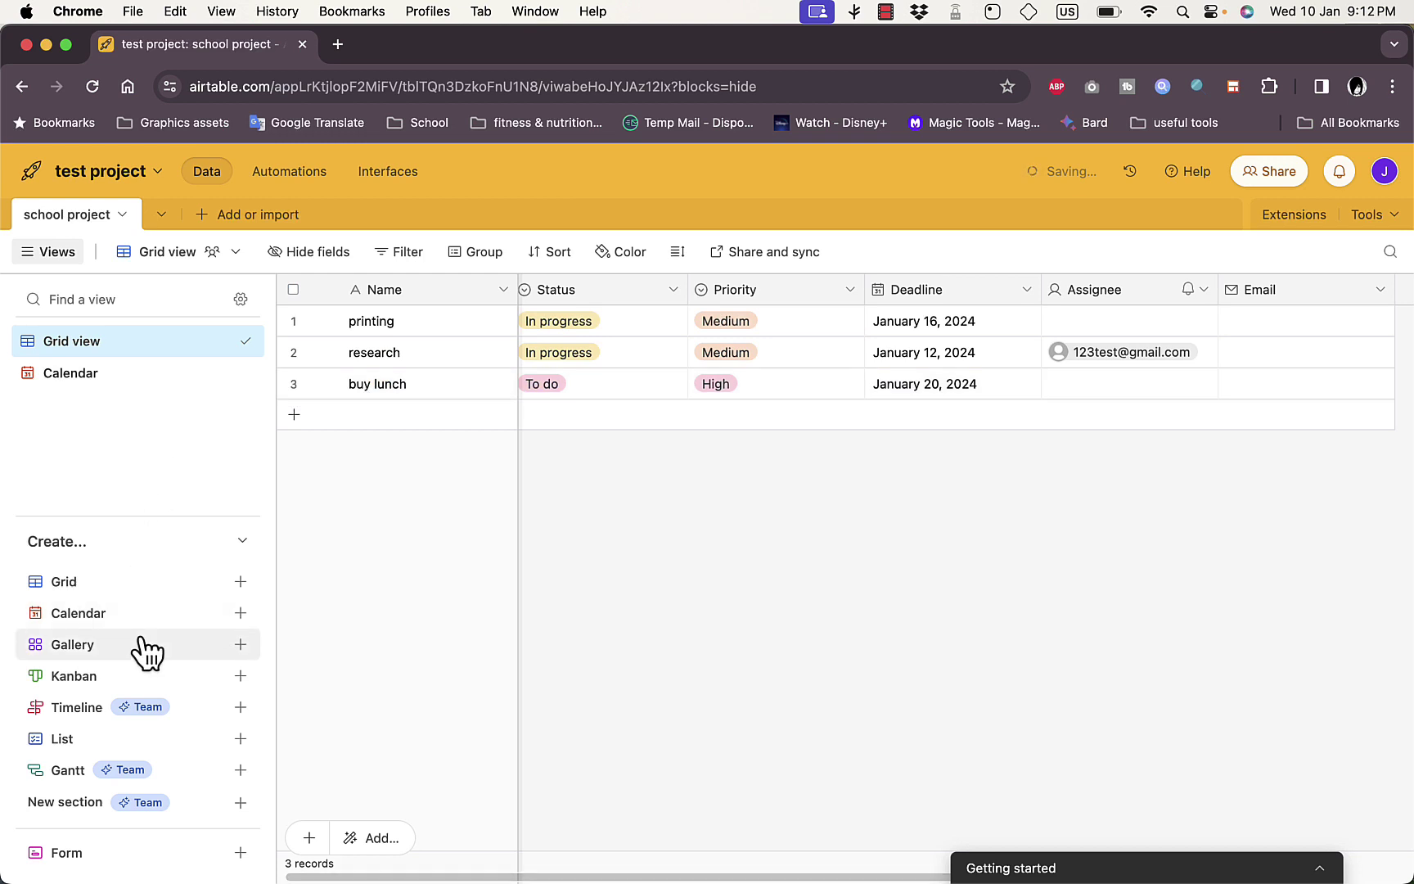
pyautogui.moveTo(163, 710)
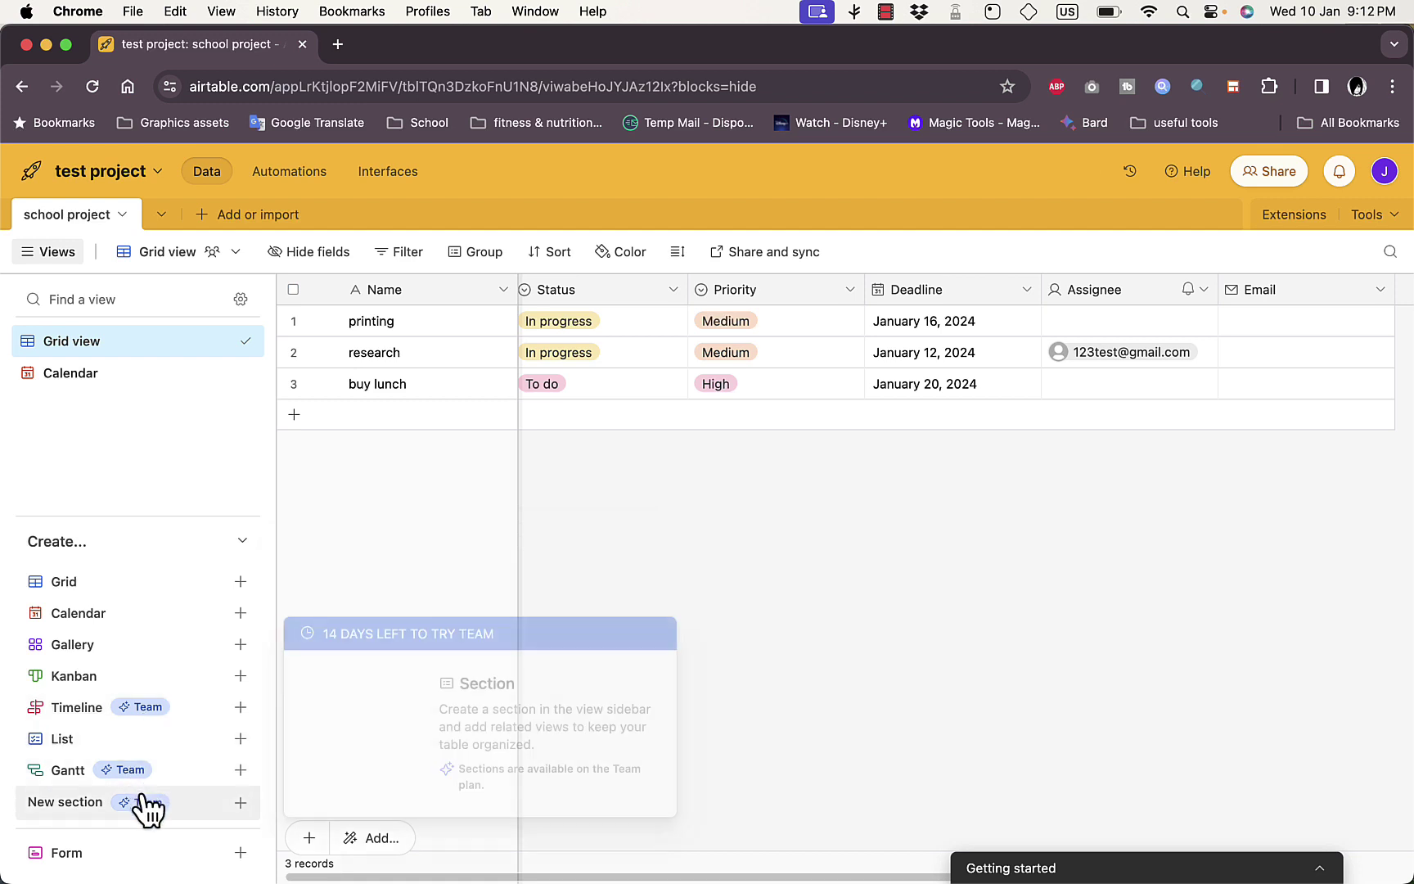
pyautogui.moveTo(152, 872)
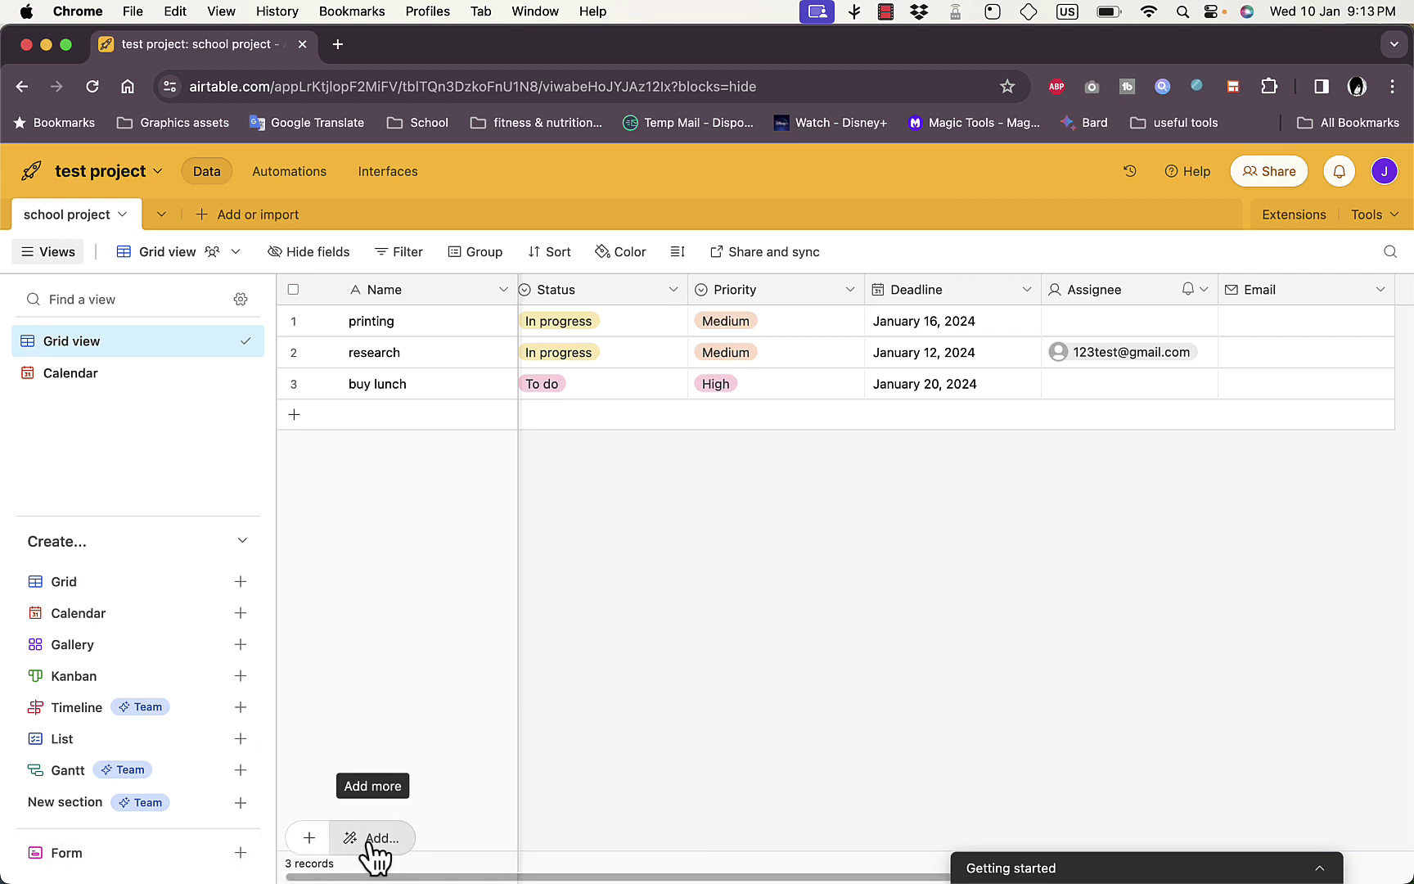
# Add a new record named 'buy other stuff' below buy lunch
pyautogui.click(311, 838)
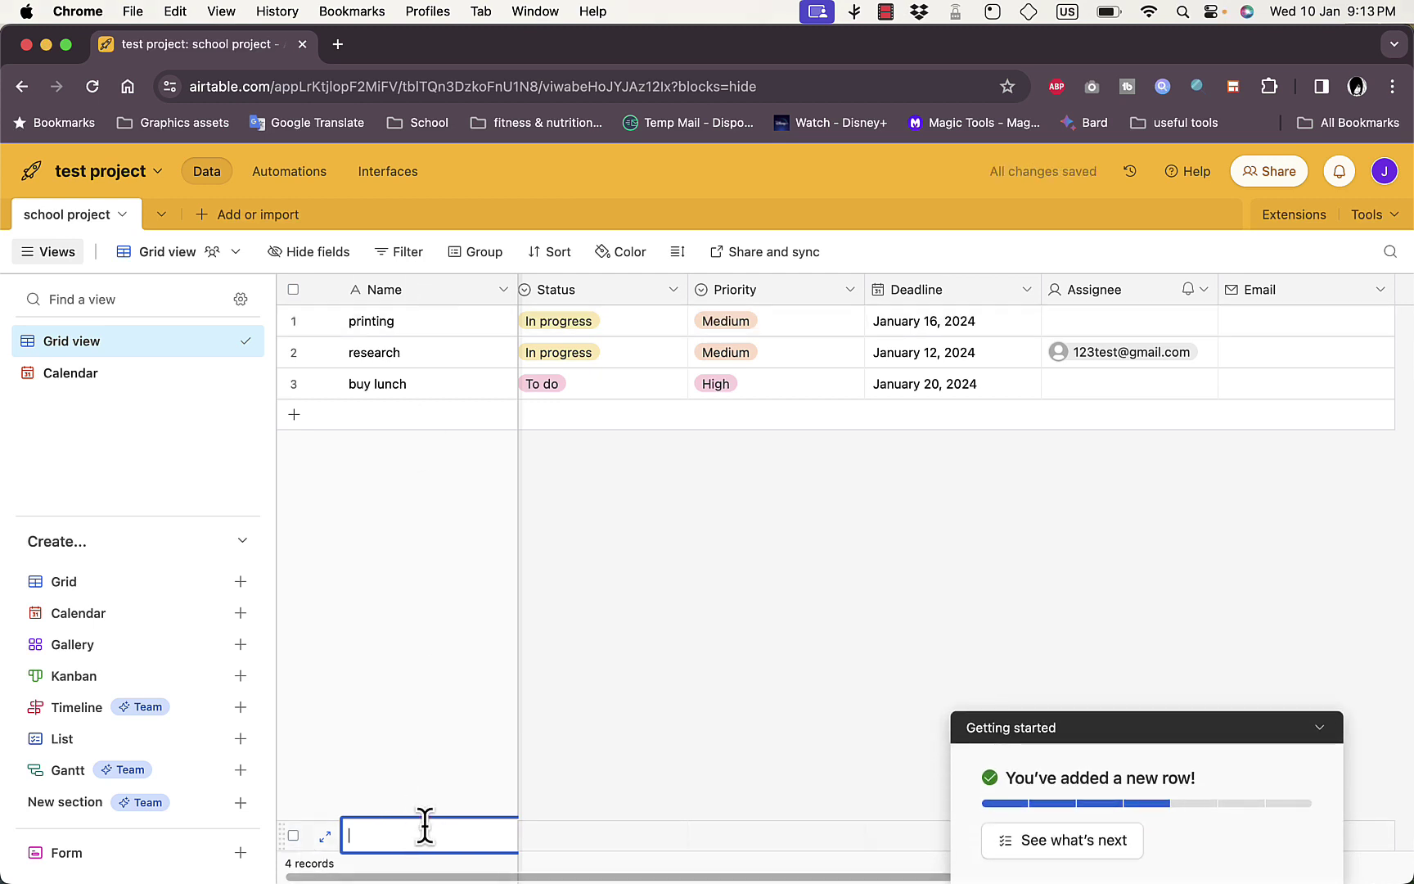
pyautogui.write('buy other stuff')
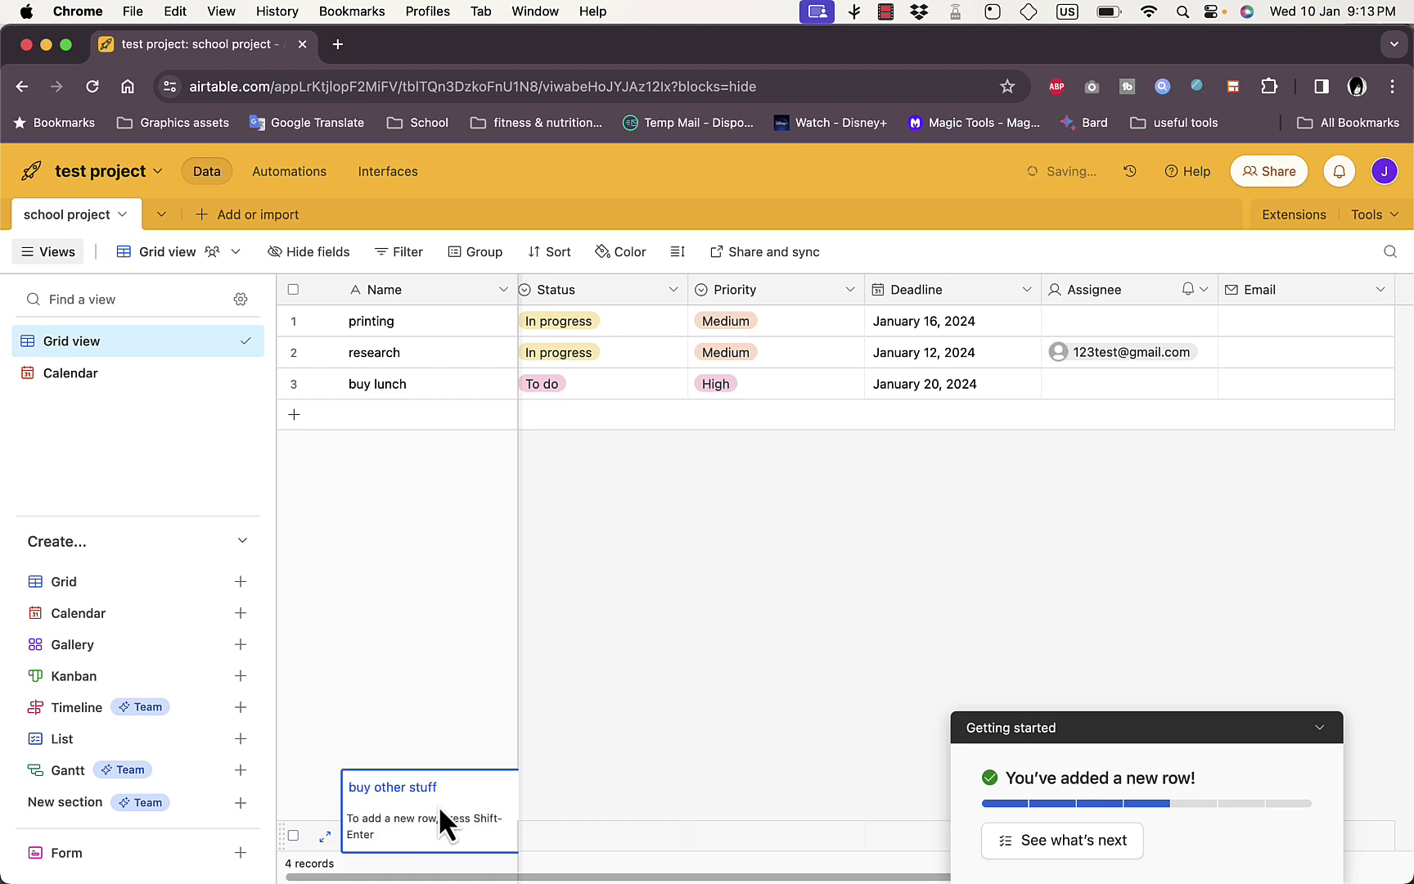
pyautogui.press('Return')
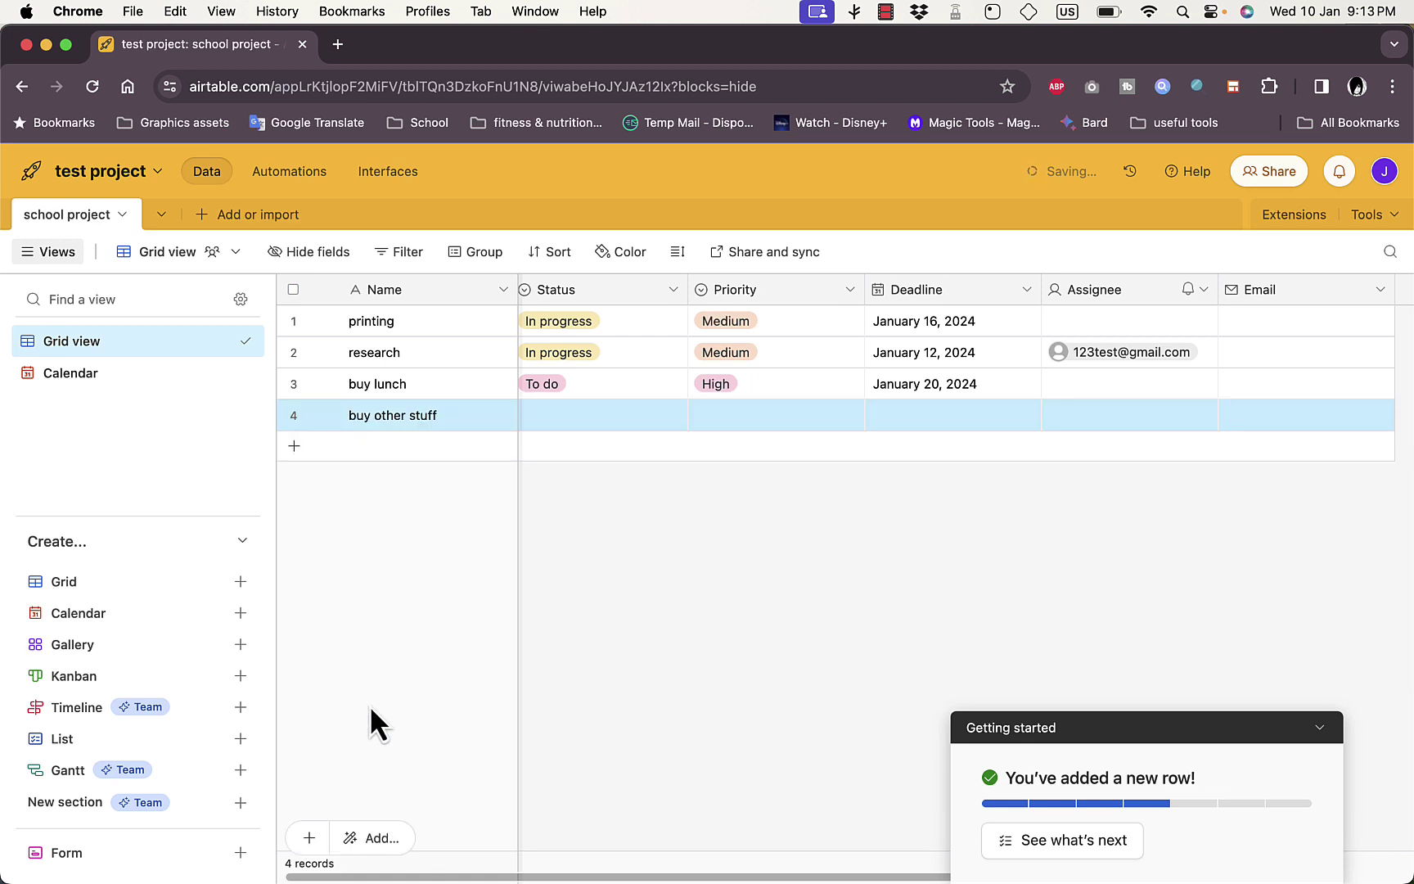